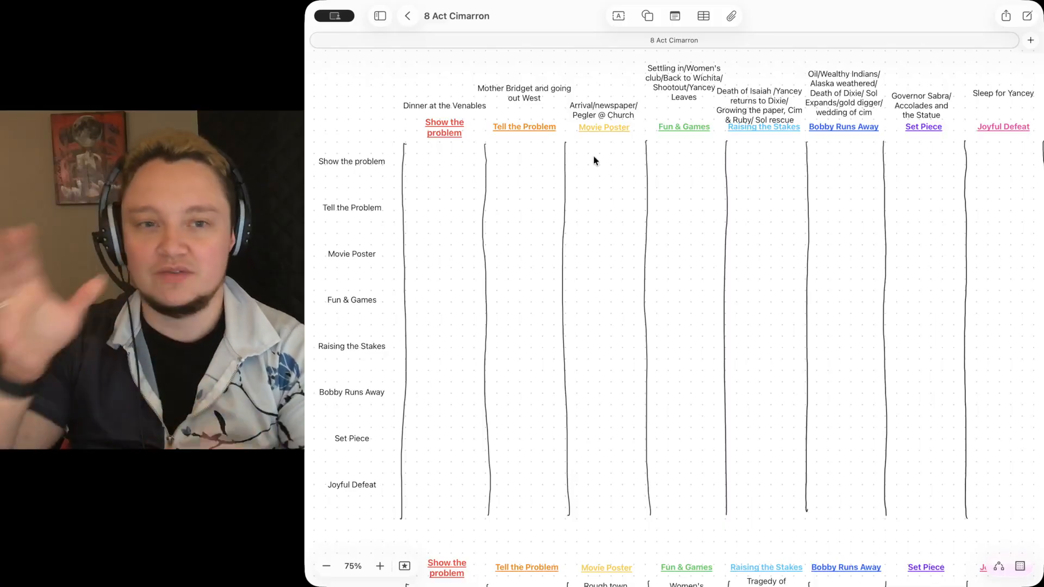
Remove "Arrival/" from the start of the note above the Movie Poster heading.
left_click(596, 109)
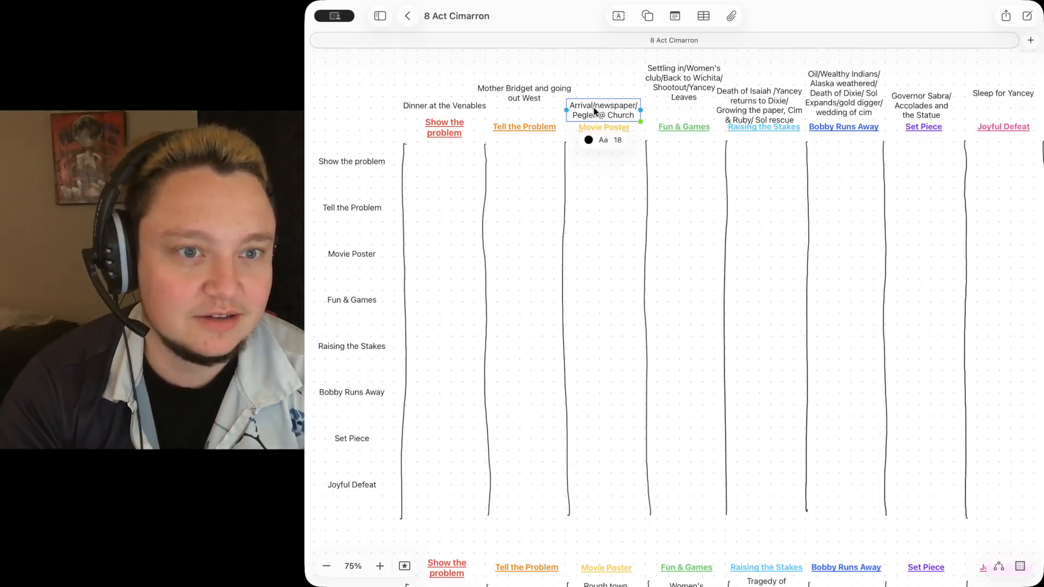
left_click(593, 107)
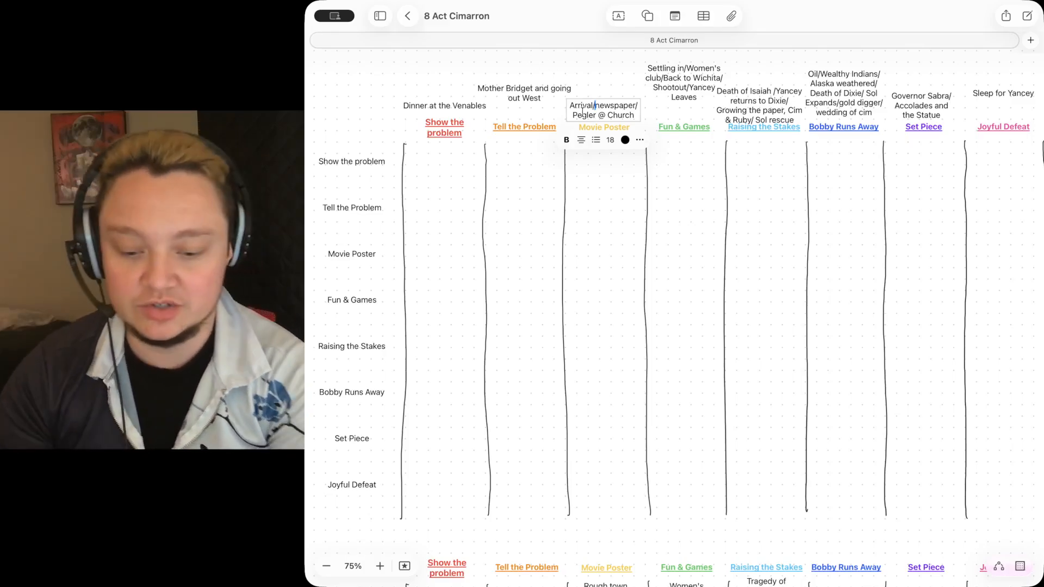
key("BackSpace")
key("BackSpace")
key("BackSpace")
key("BackSpace")
key("BackSpace")
key("BackSpace")
key("BackSpace")
key("BackSpace")
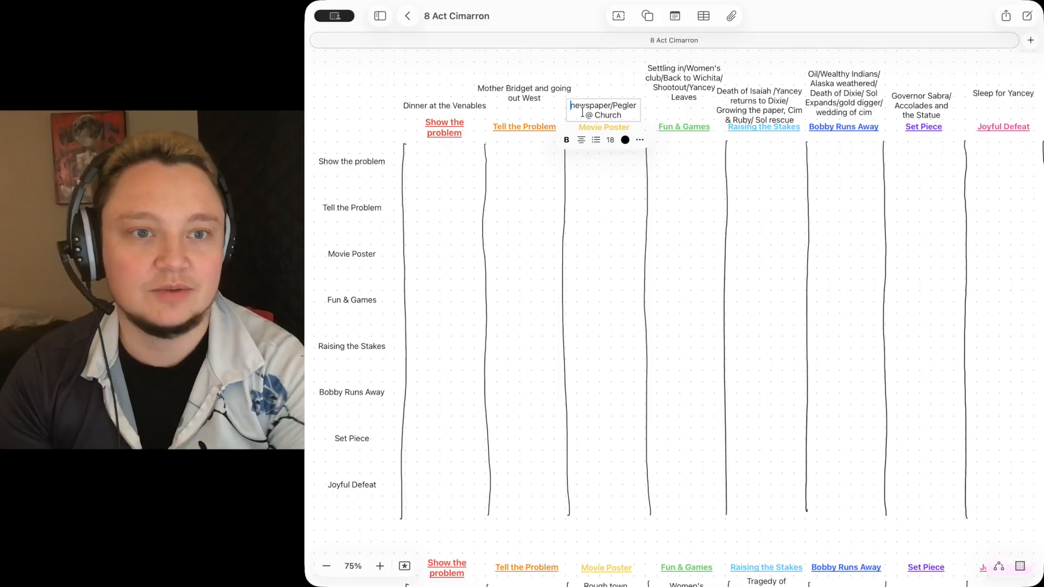
Append "/Arrival" to the "Mother Bridget and going out West" note above the Tell the Problem heading.
left_click(545, 99)
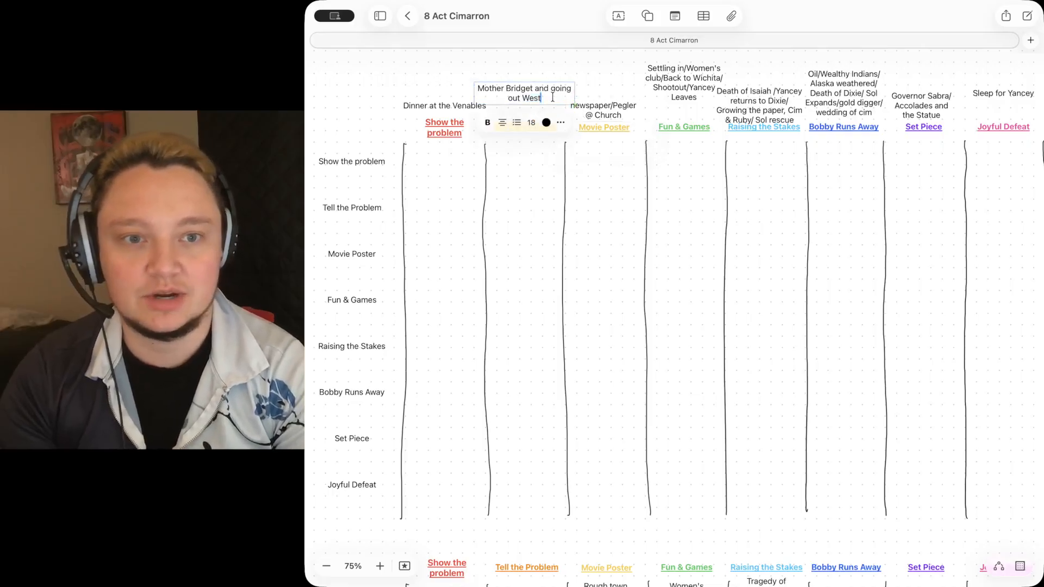
type("/Arrival")
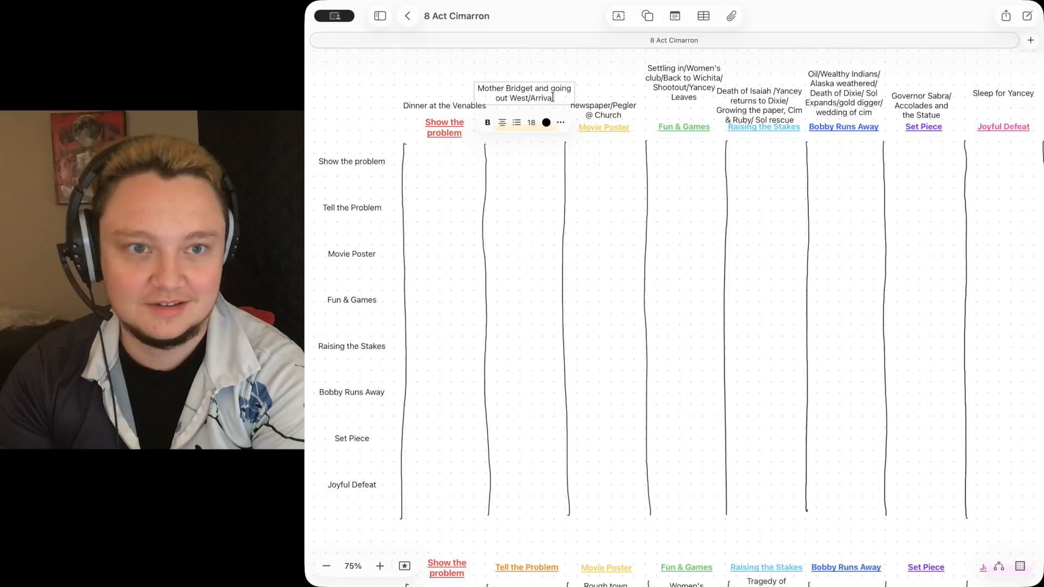
left_click(617, 115)
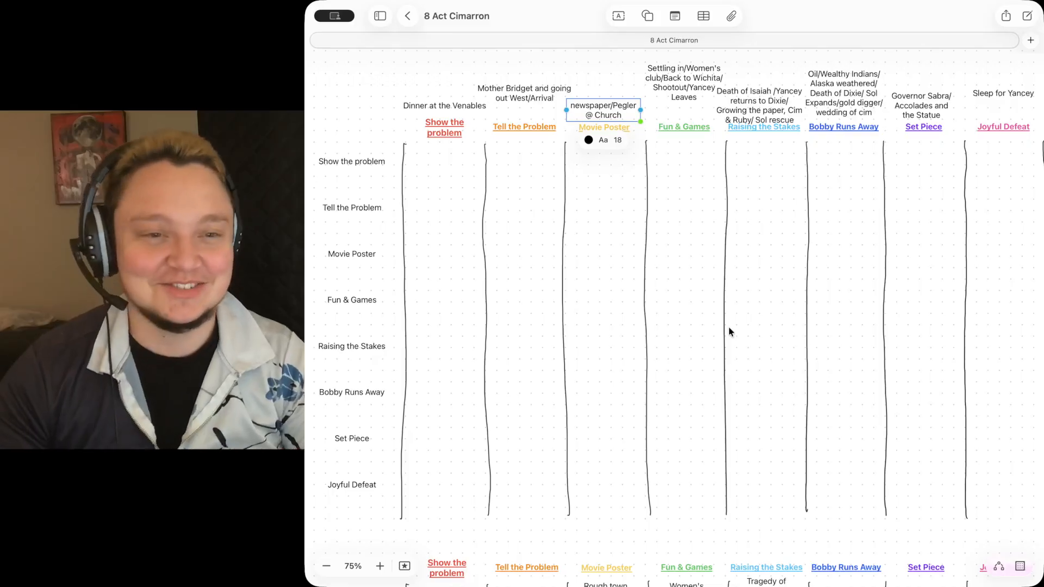
left_click(602, 217)
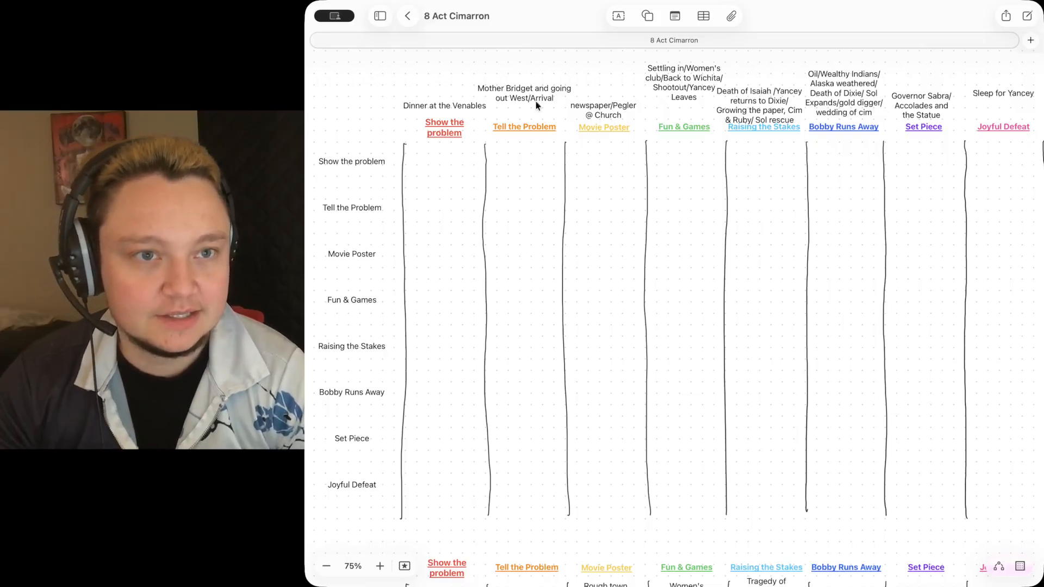
Replace the text of the note above the Movie Poster heading with "Absolution of Pegler".
double_click(610, 104)
triple_click(611, 104)
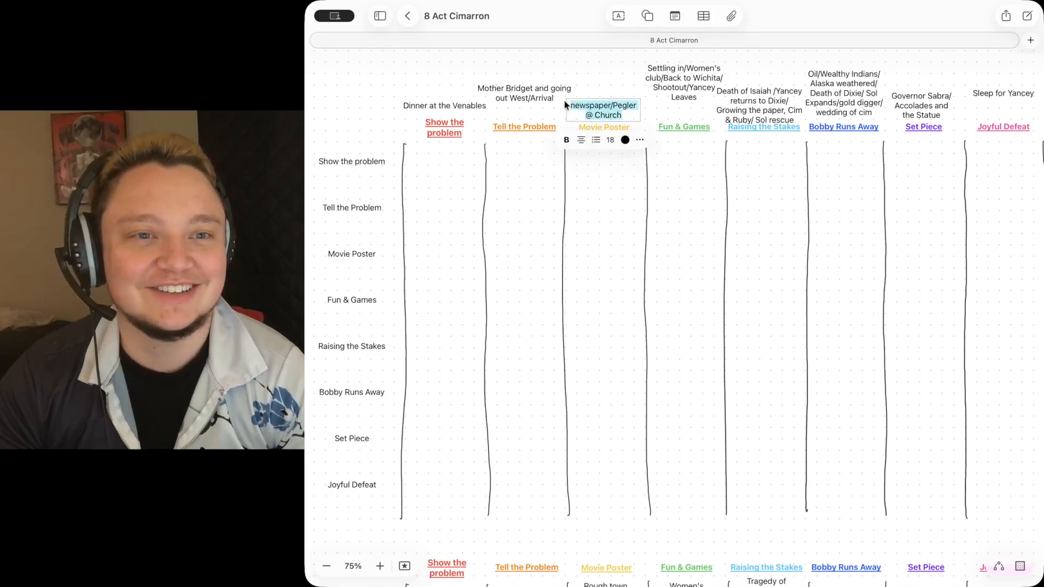
type("Absolu")
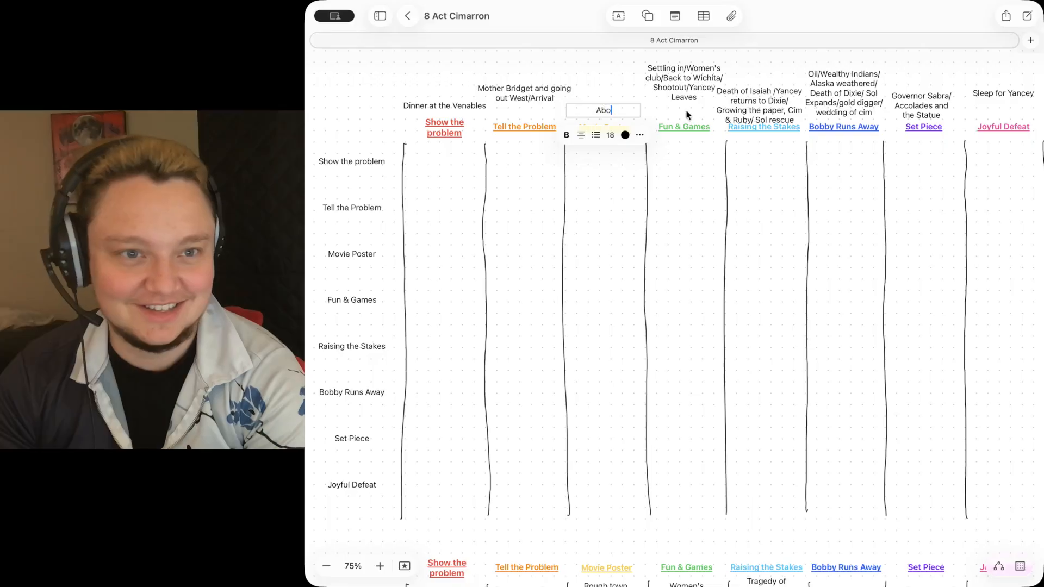
type("tion of ")
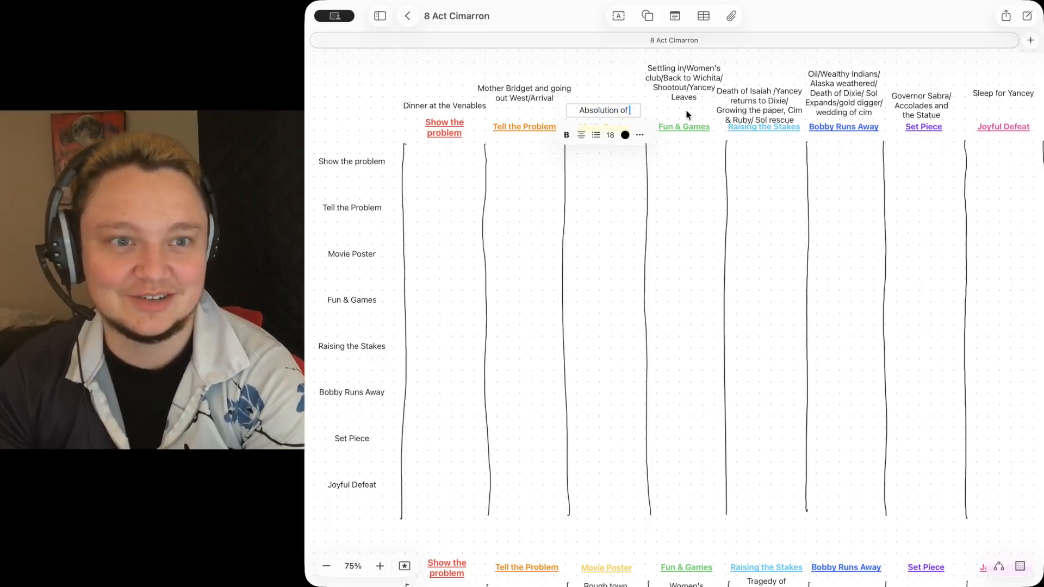
type("Pegler")
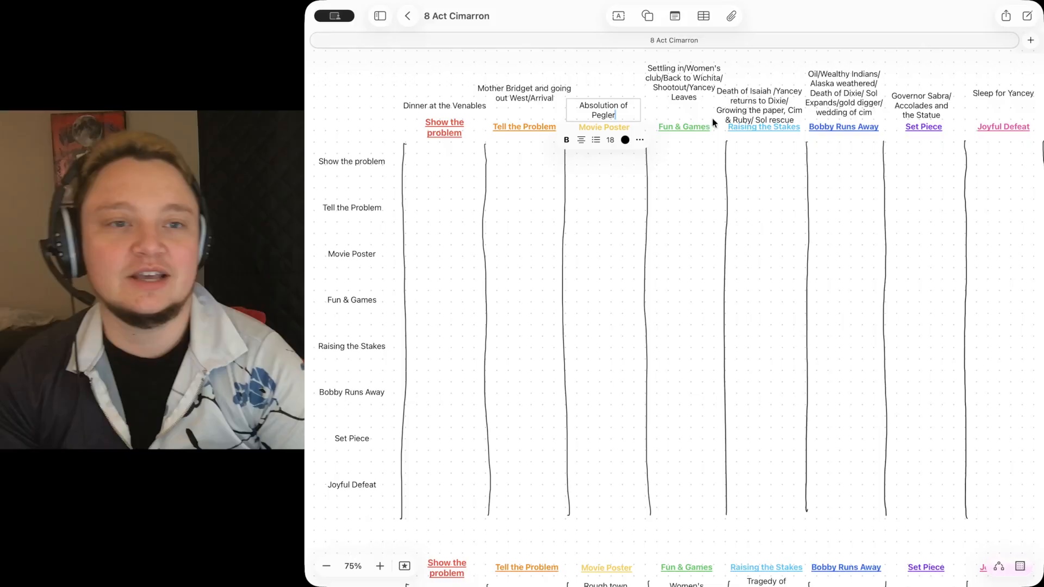
left_click(618, 190)
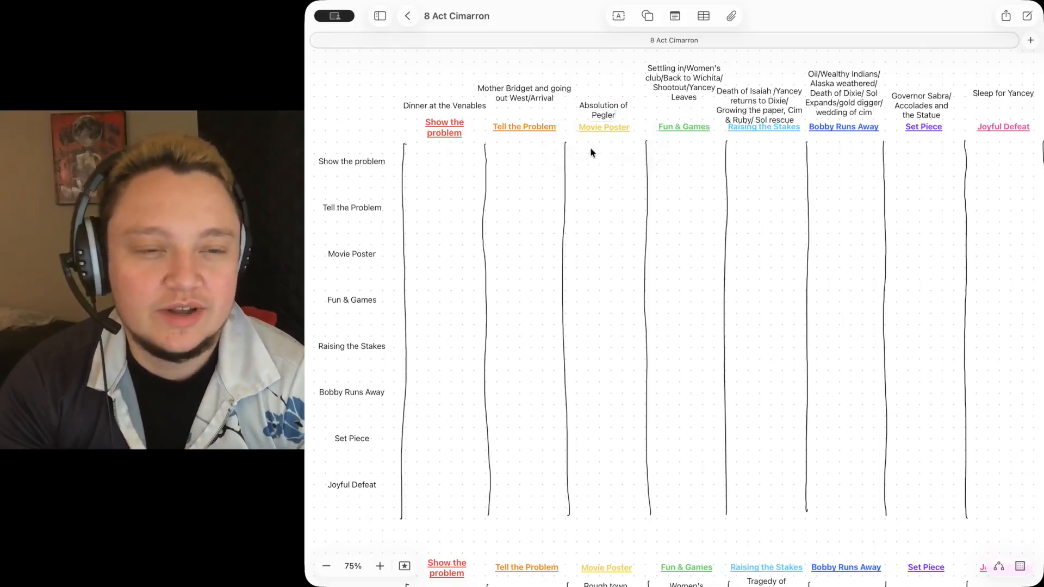
left_click_drag(590, 149, 606, 450)
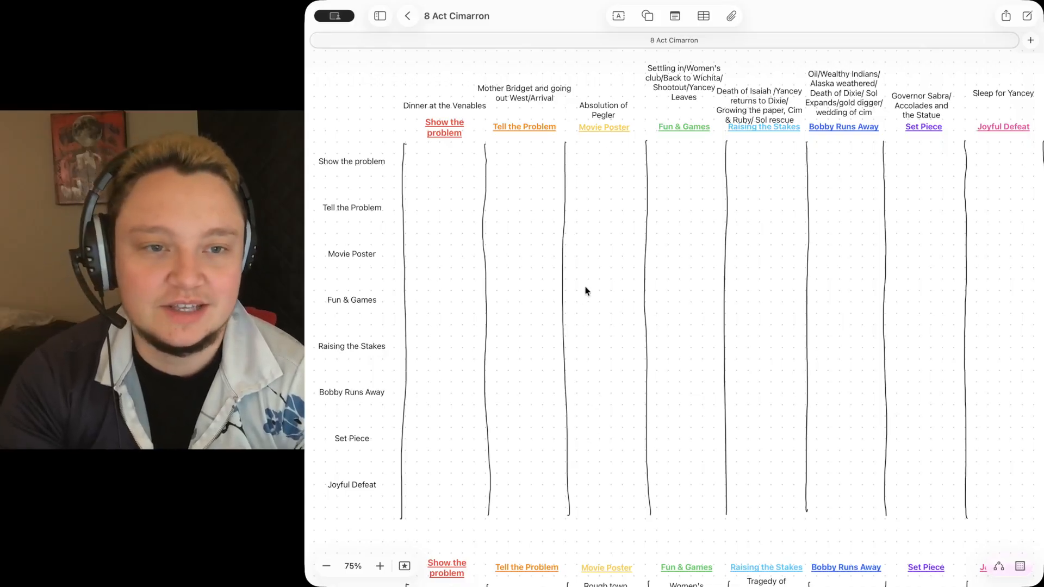
left_click_drag(589, 145, 625, 517)
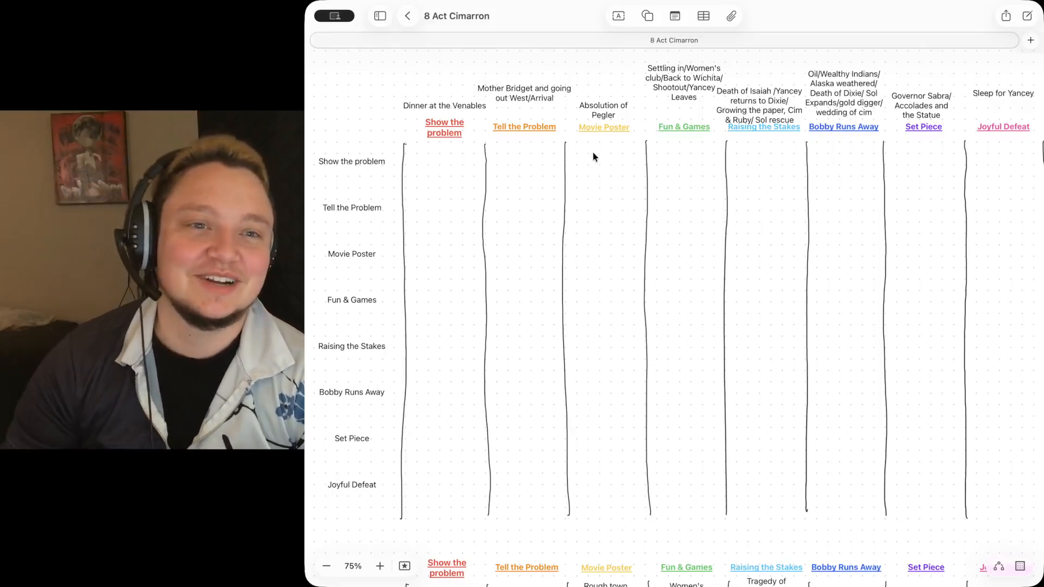
Add a text box reading "Stick to your Law'yin", in double quotation marks, in the Movie Poster column at the Show the problem row.
left_click(620, 15)
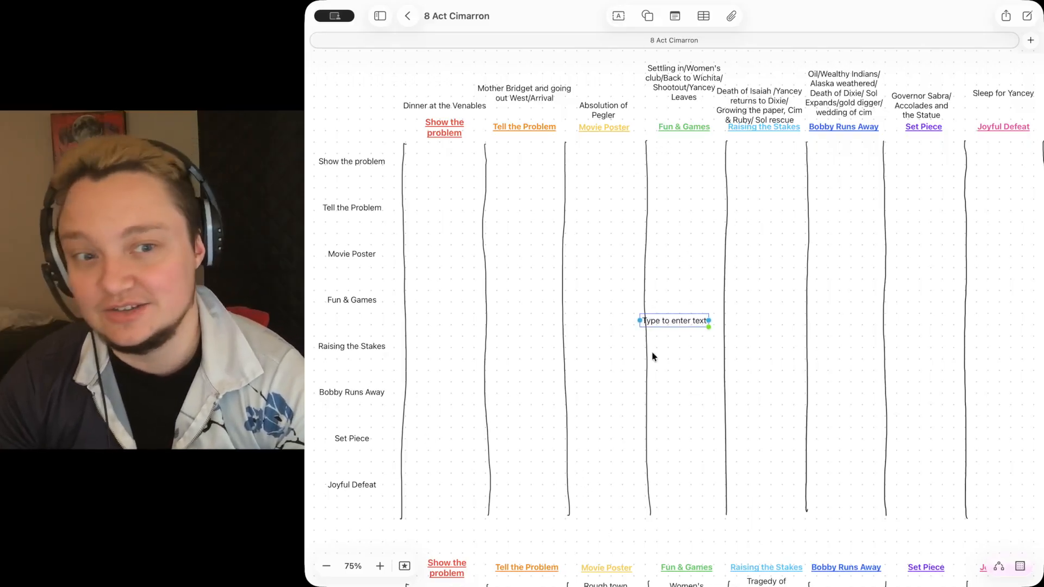
left_click_drag(686, 317, 609, 156)
left_click(603, 151)
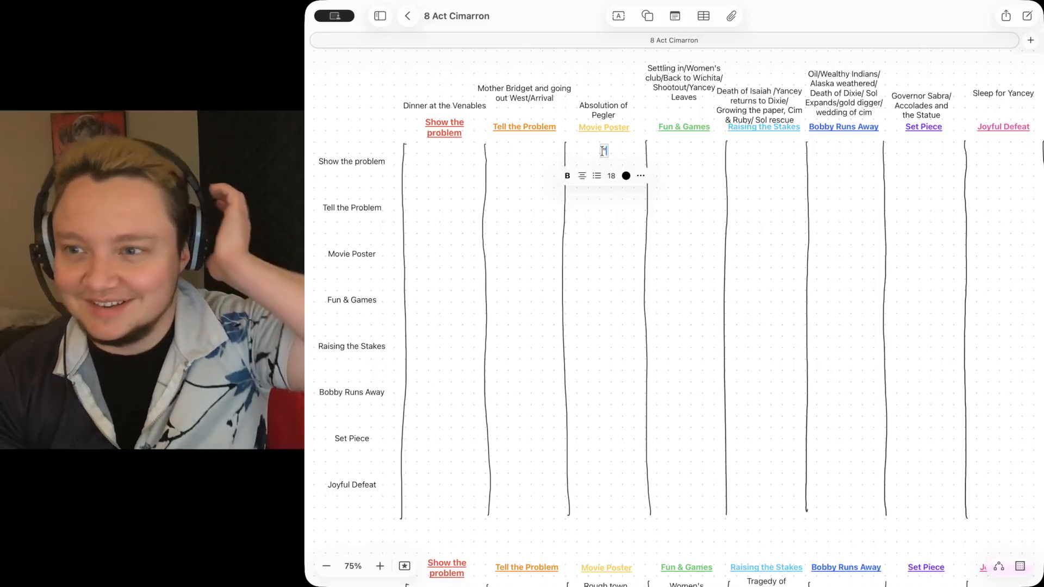
type("\"S")
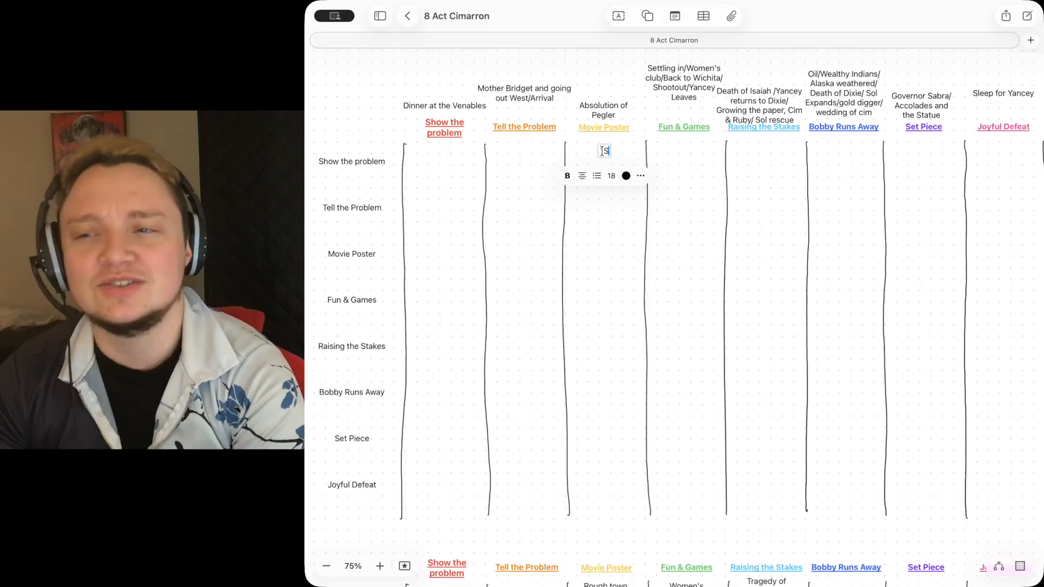
type("tick")
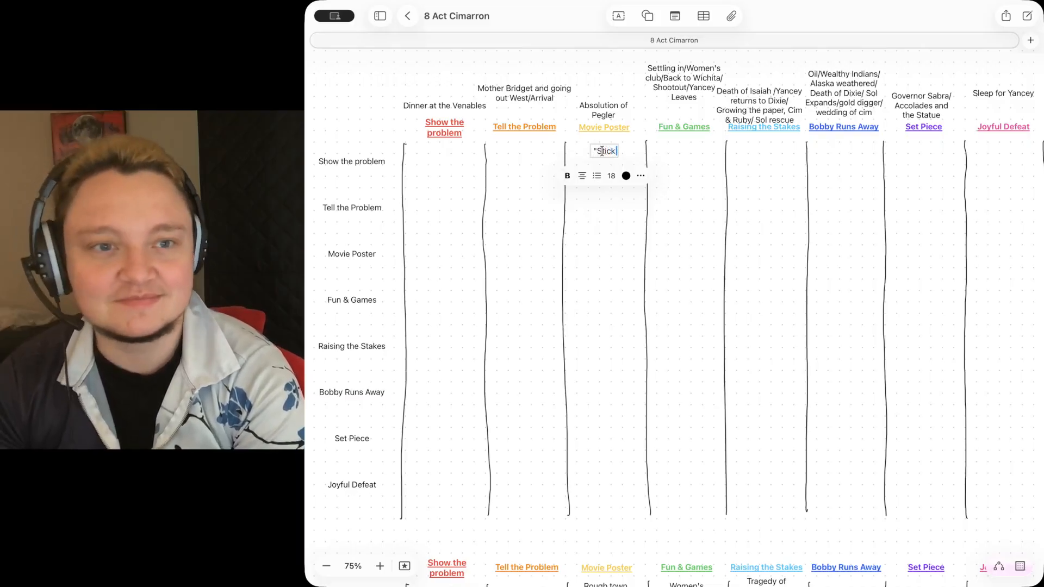
type(" to your La")
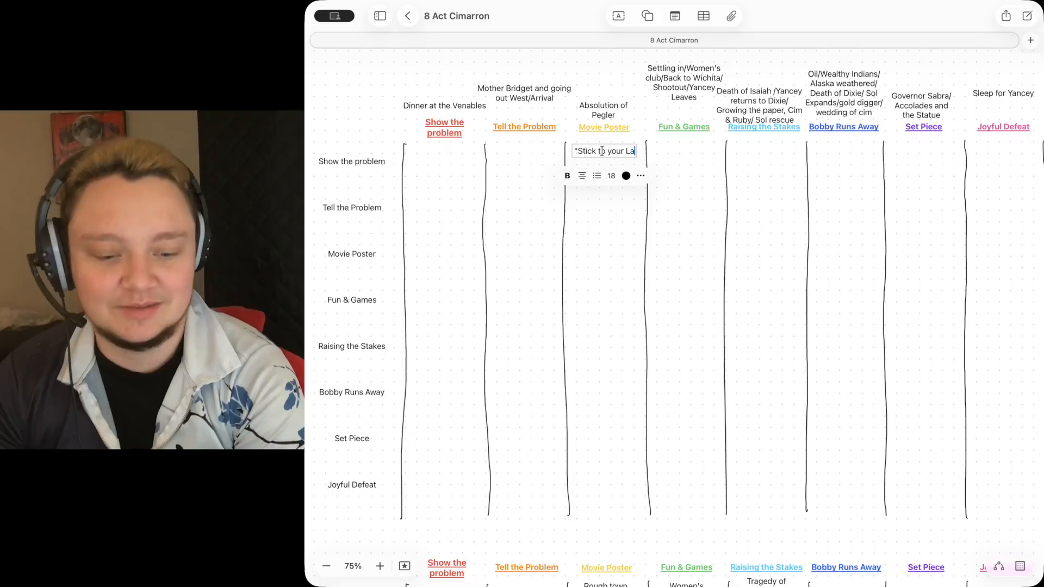
type("wyin\"")
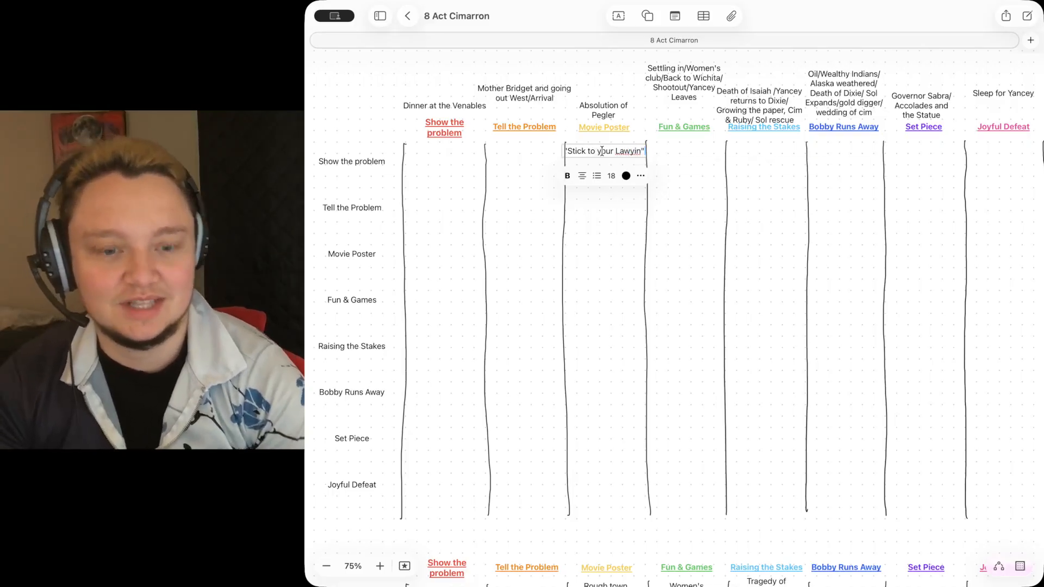
key("Left")
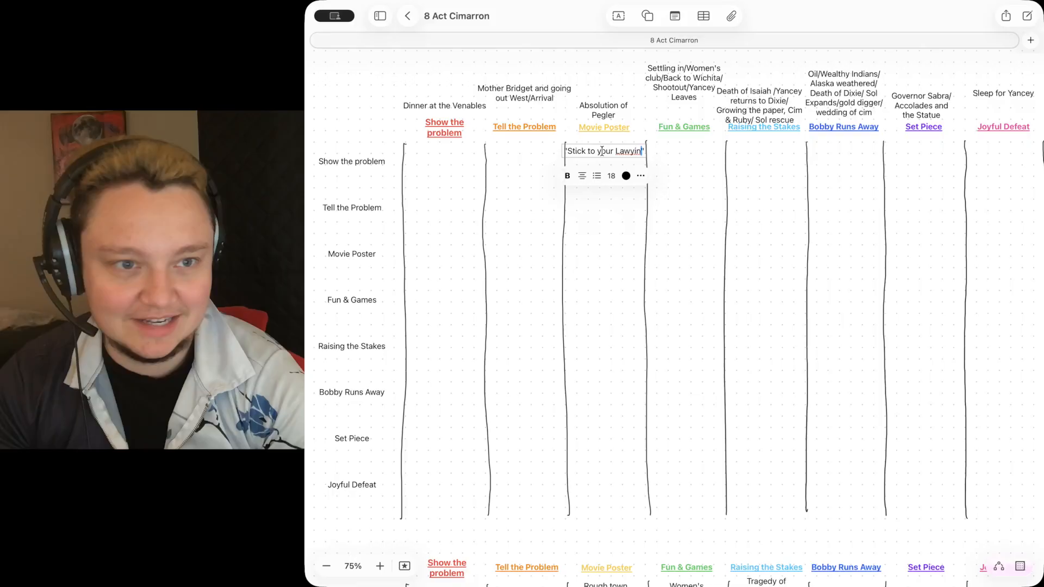
type("'")
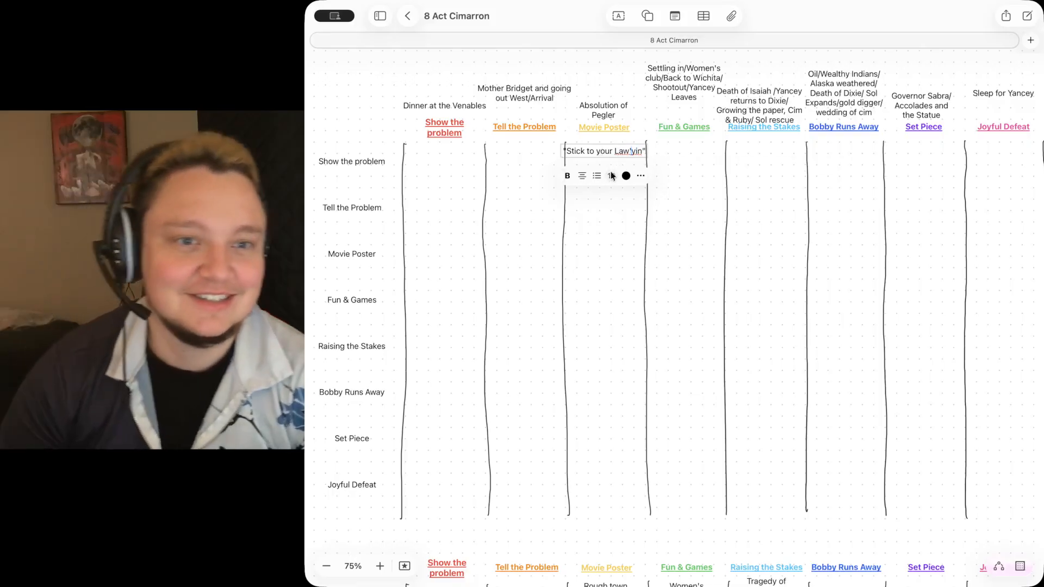
left_click(705, 159)
Narrow the "Stick to your Law'yin" text box so it wraps onto two lines and fits centred within the Movie Poster column.
left_click(633, 151)
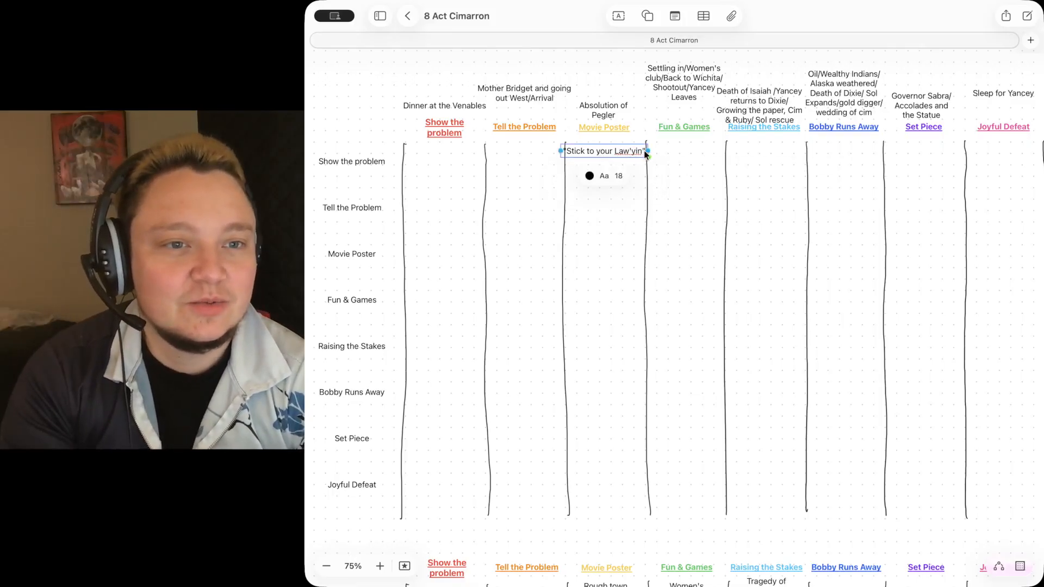
left_click_drag(645, 154, 613, 154)
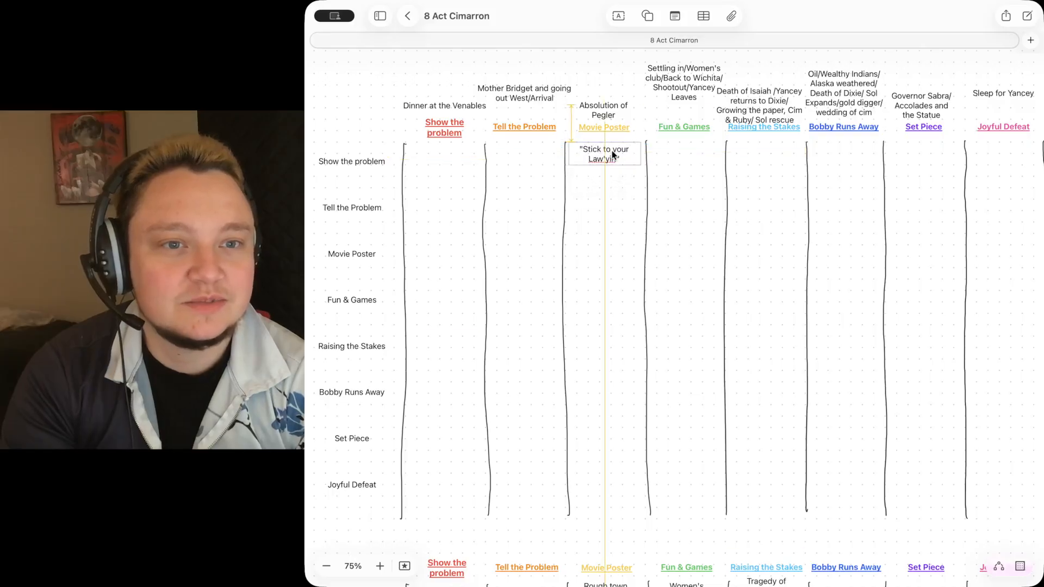
left_click(604, 183)
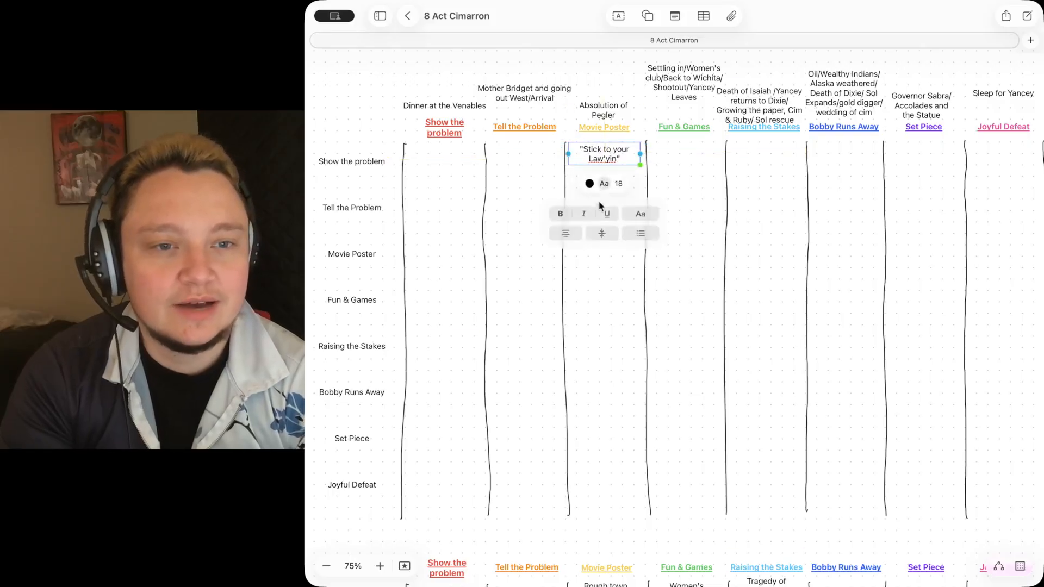
left_click(582, 247)
Duplicate the "Stick to your Law'yin" text box and place the copy in the Movie Poster column at the Tell the Problem row.
left_click(603, 151)
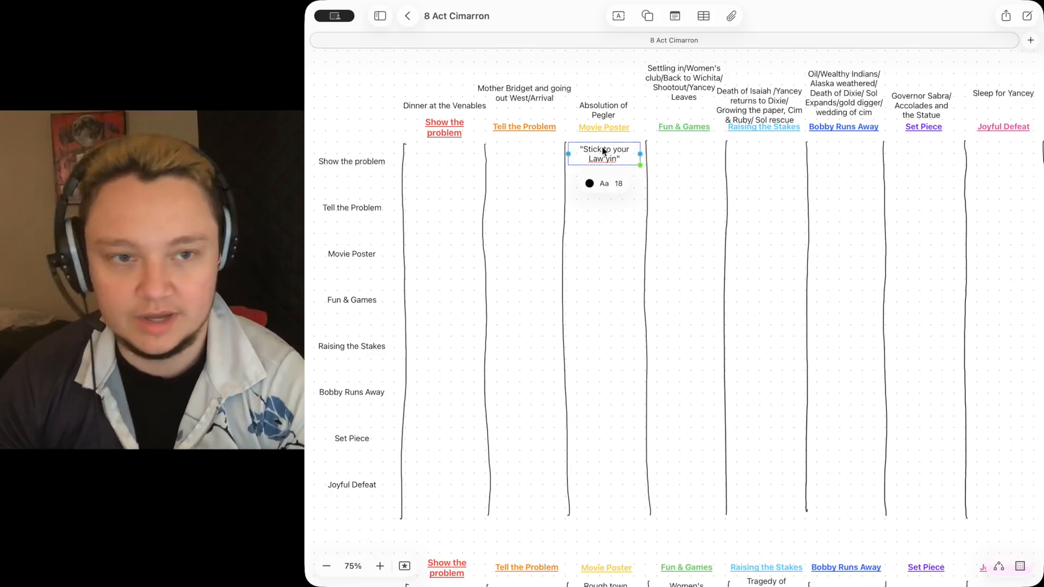
left_click(595, 198)
key("ctrl+v")
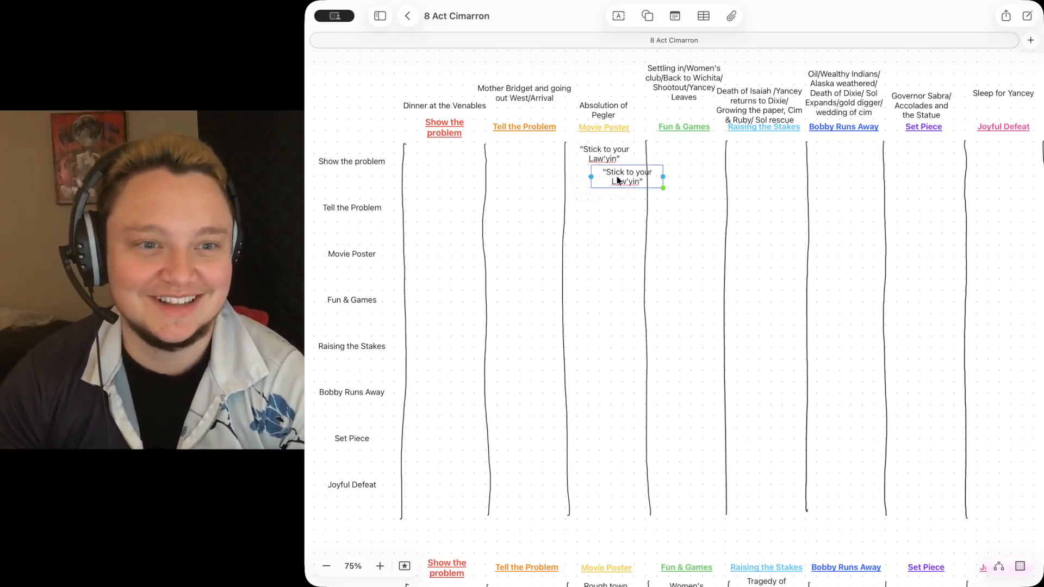
left_click_drag(618, 180, 569, 206)
Replace the copied text with "Sabra's Biblical permission" and nudge the box into line with the note above it.
double_click(604, 209)
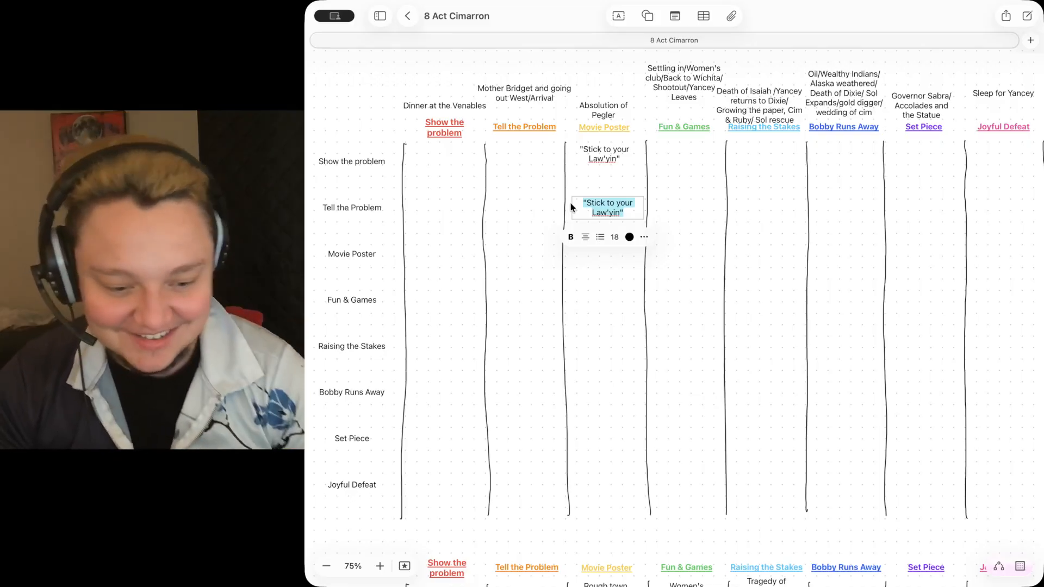
type("Sa")
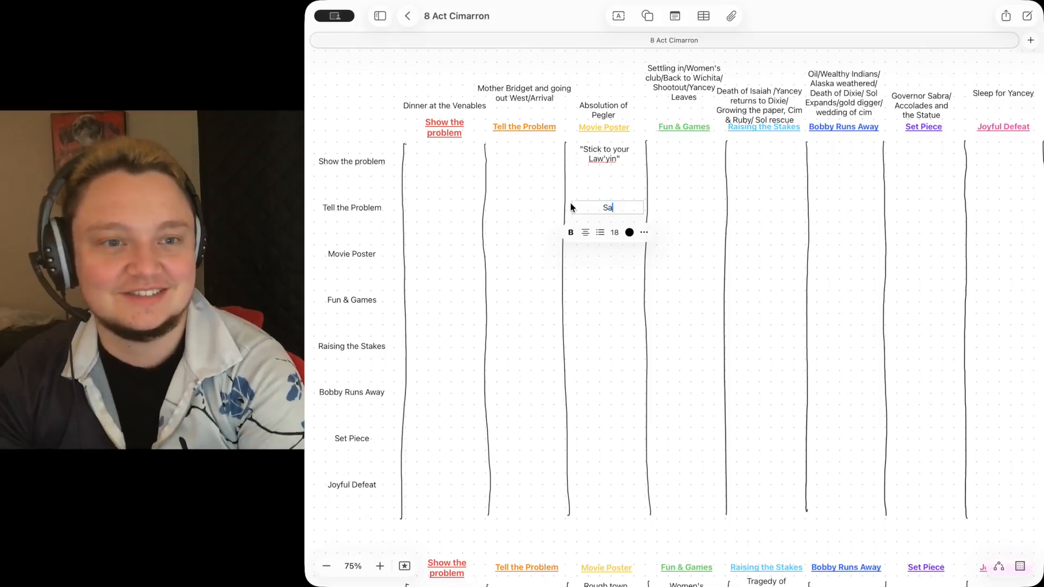
type("bra's ")
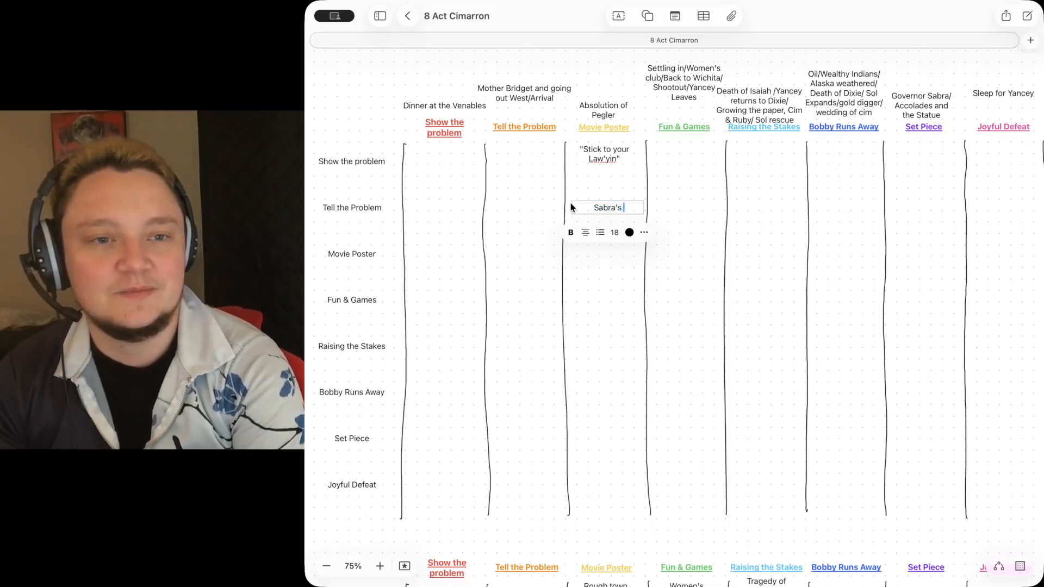
type("biblical")
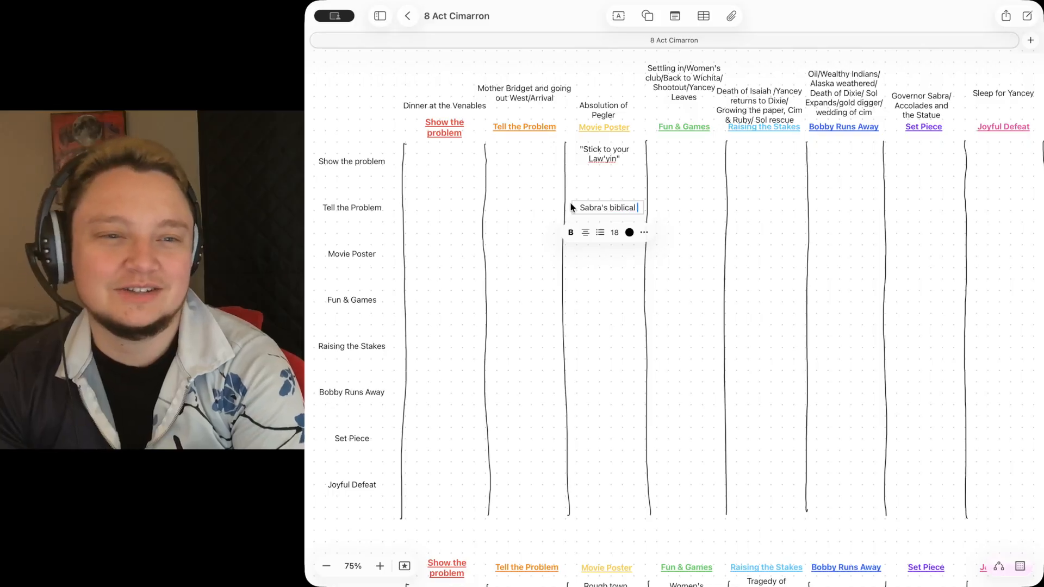
type(" permission")
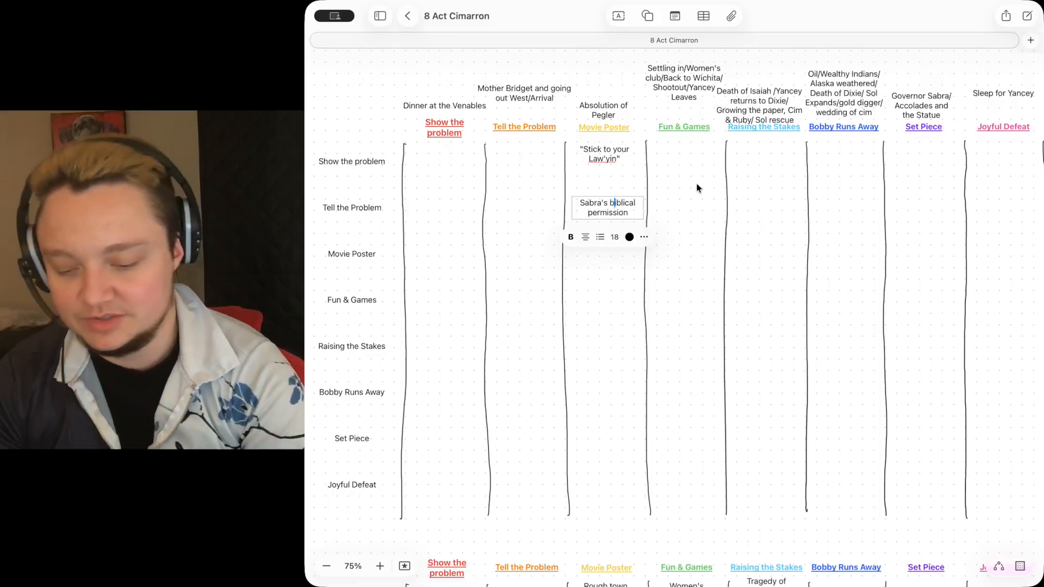
key("BackSpace")
type("B")
left_click(607, 284)
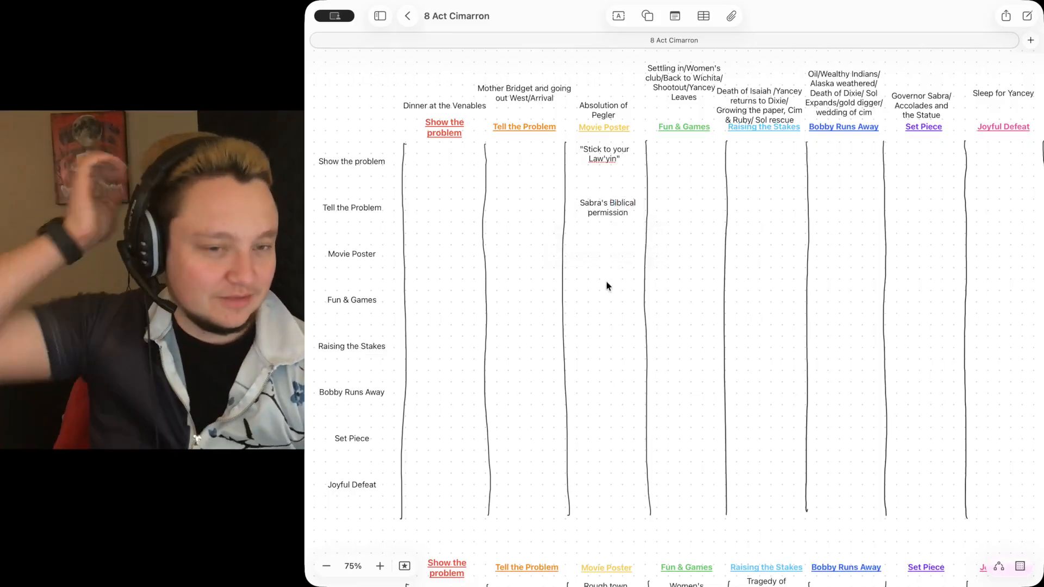
left_click_drag(618, 204, 612, 212)
left_click(613, 250)
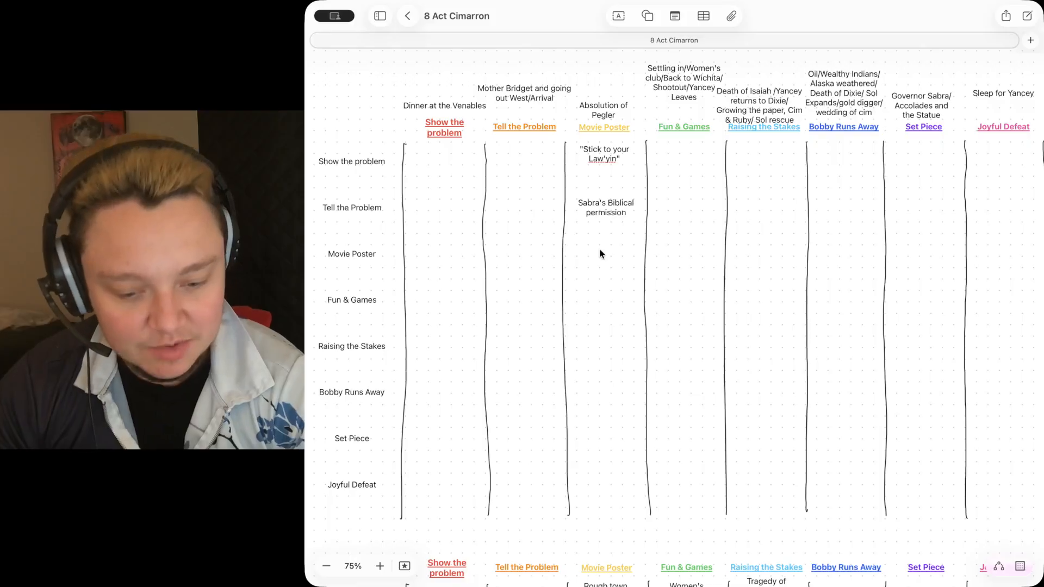
Duplicate the "Sabra's Biblical permission" note into the Movie Poster row of the same column and change its text to "Permission to Gamble".
left_click(601, 215)
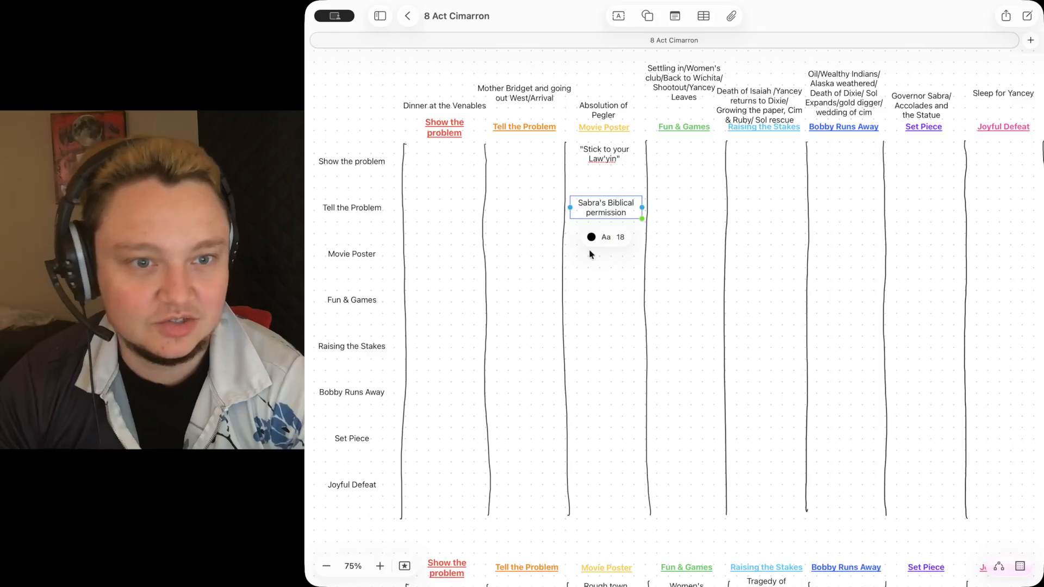
left_click(589, 271)
key("super+v")
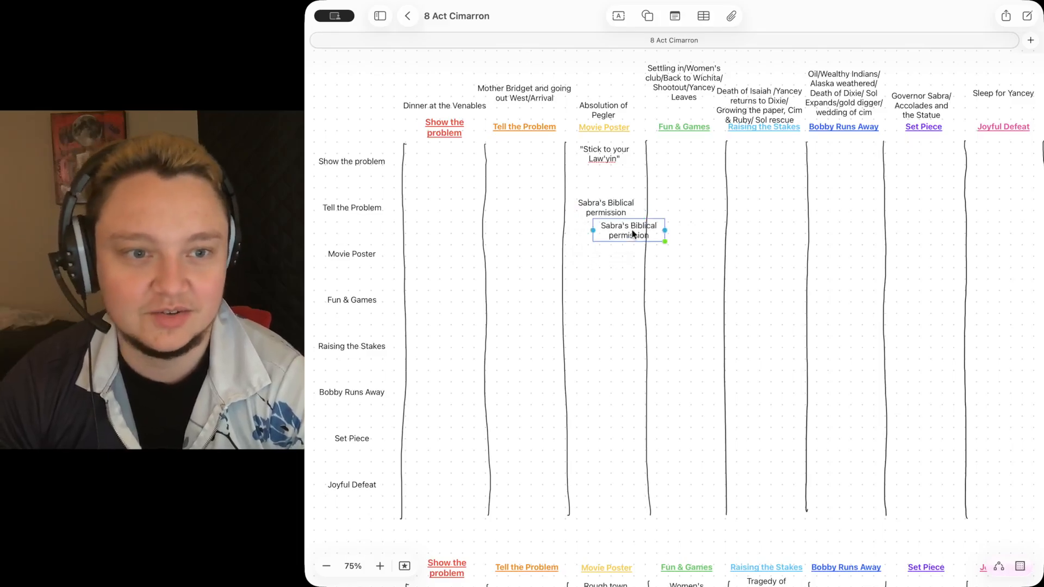
left_click_drag(633, 235, 575, 252)
double_click(607, 258)
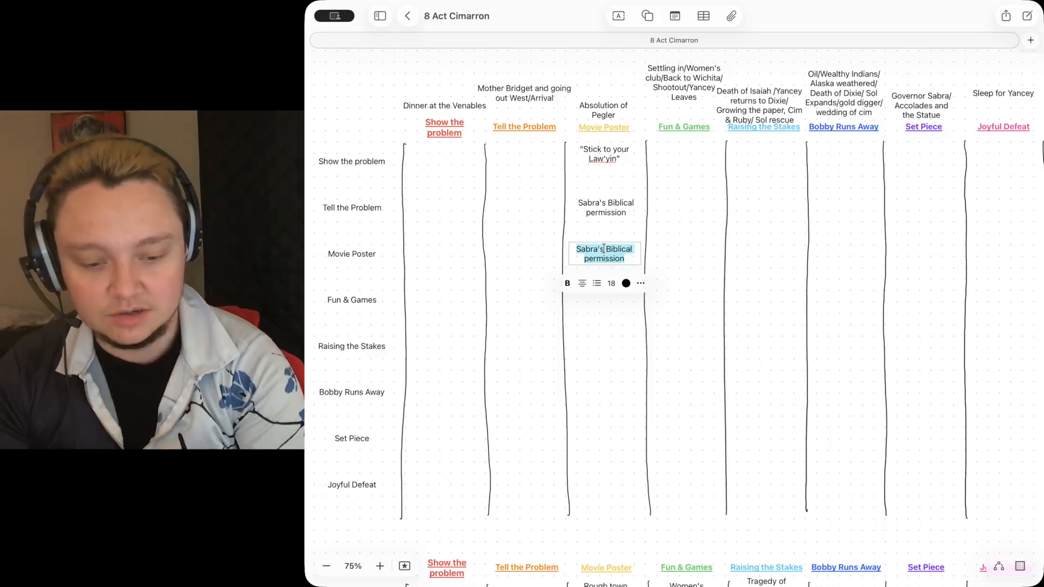
type("Permission t")
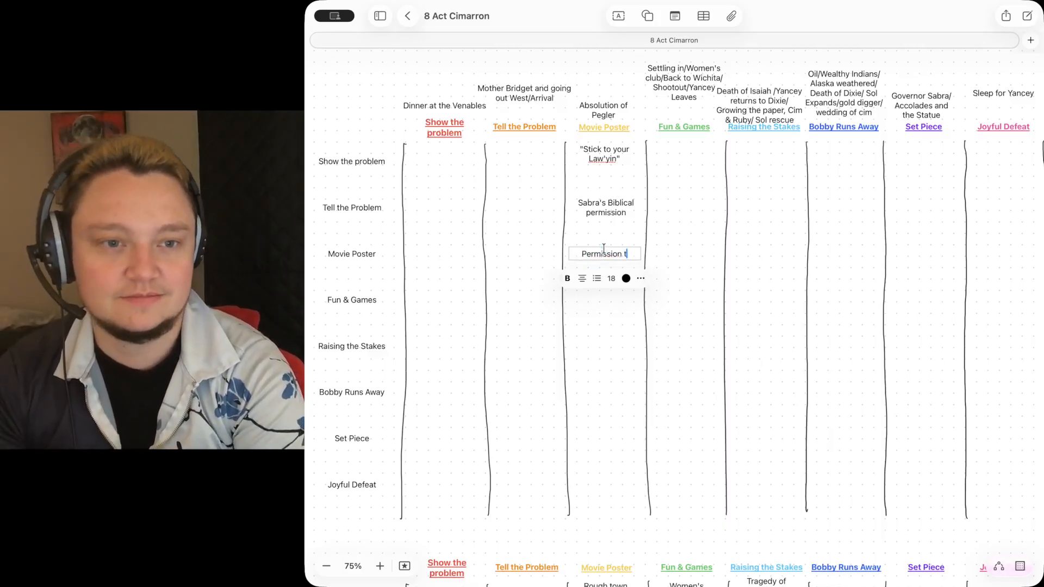
type("o Gamble")
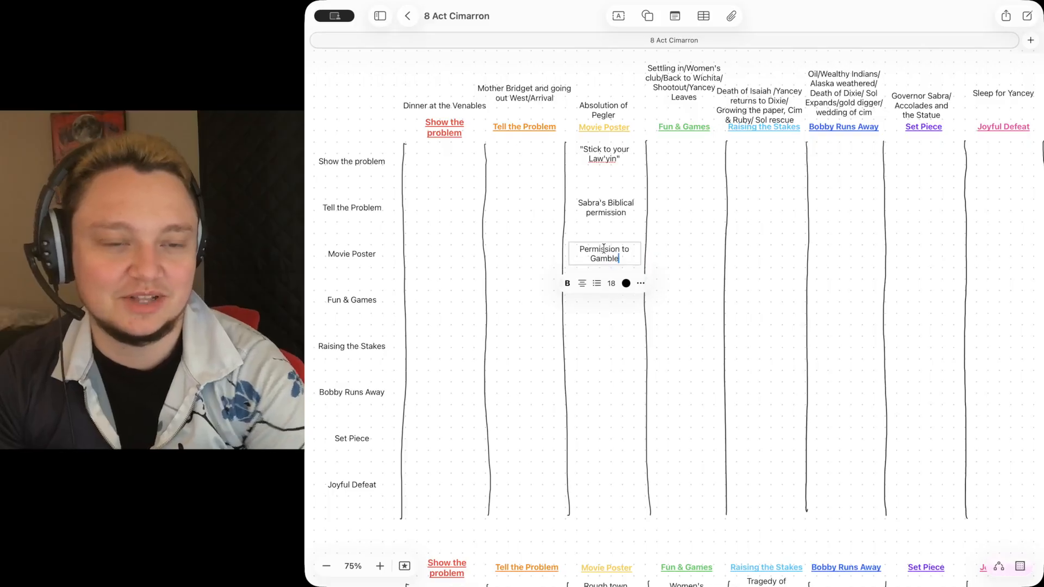
left_click(652, 250)
left_click(608, 263)
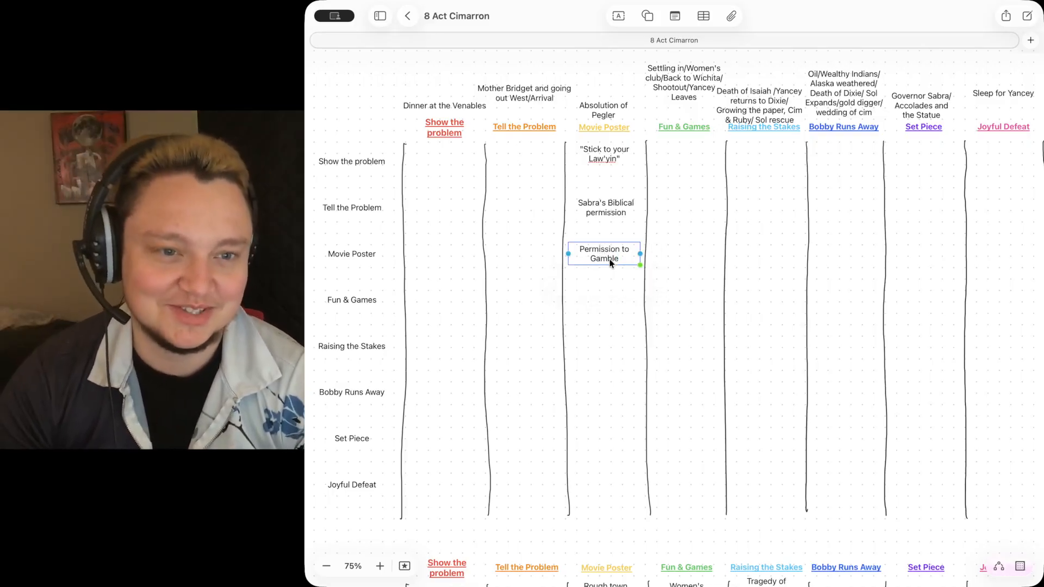
left_click(619, 300)
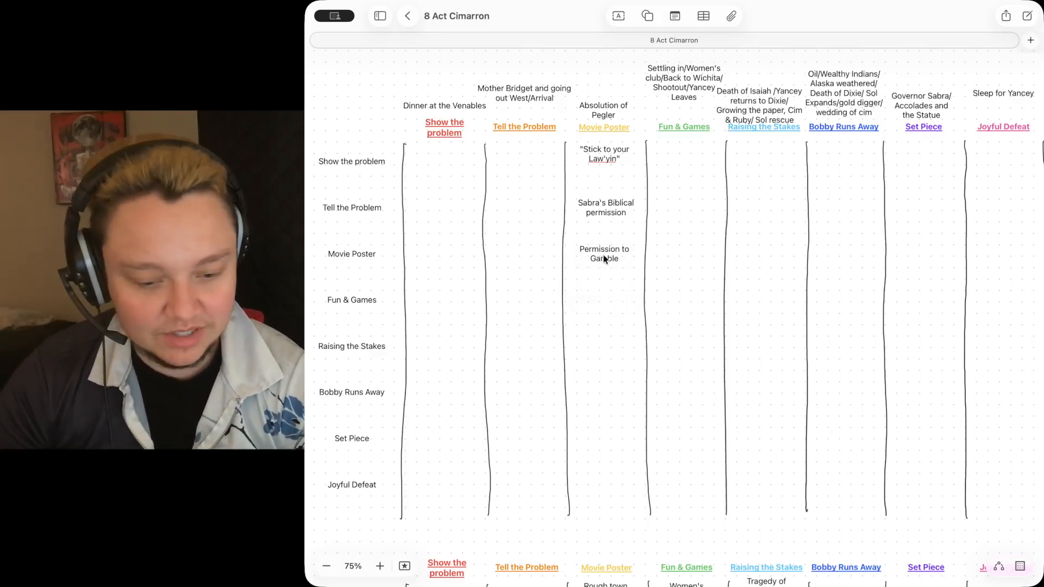
Copy the "Permission to Gamble" note to the Fun & Games row, replace its text with "Isaiah", and align it with the row label.
left_click(603, 259)
left_click(597, 312)
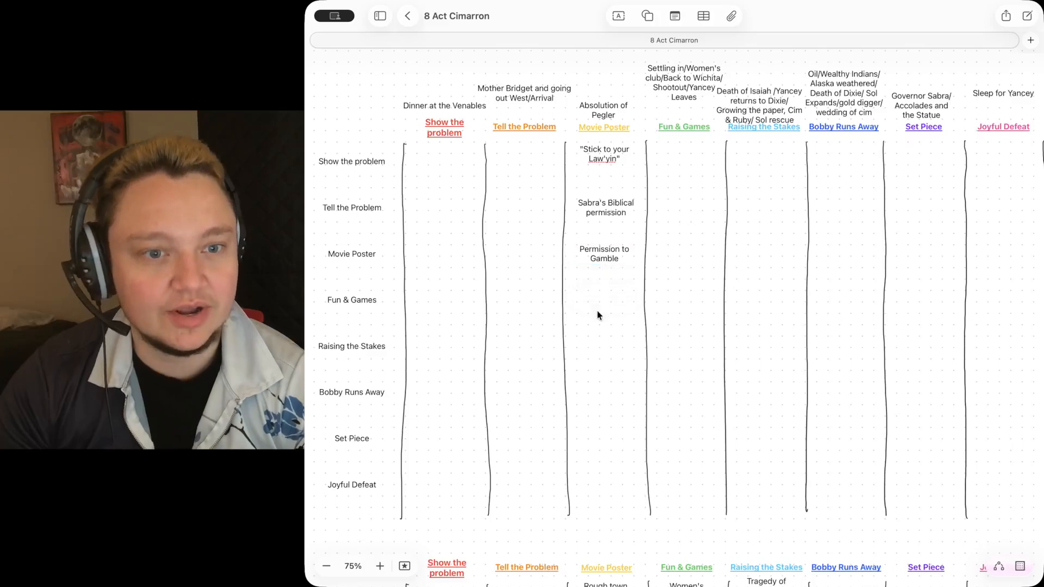
key("super+v")
left_click_drag(612, 293, 567, 298)
double_click(598, 305)
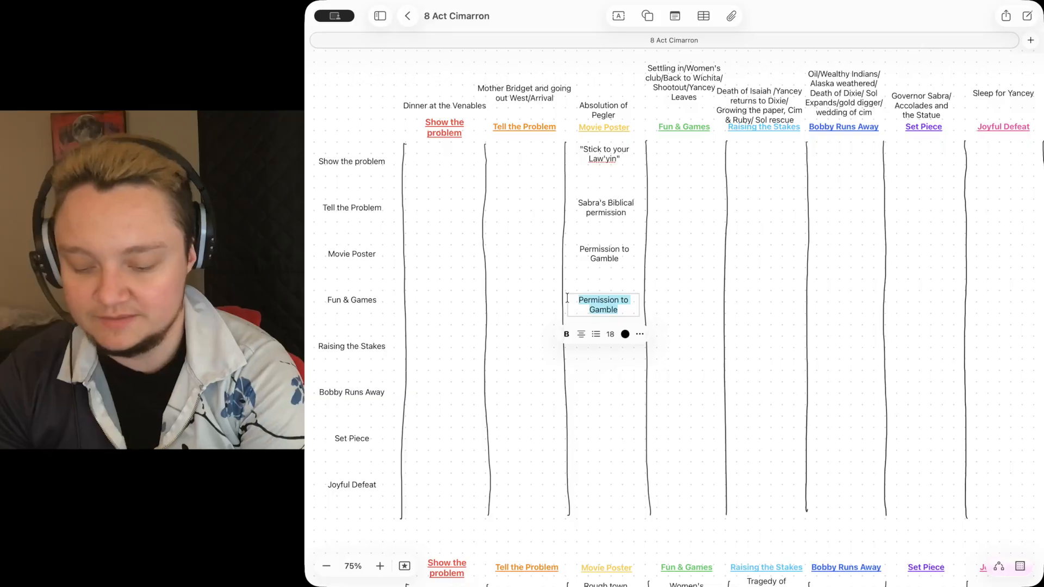
type("Isiaiah")
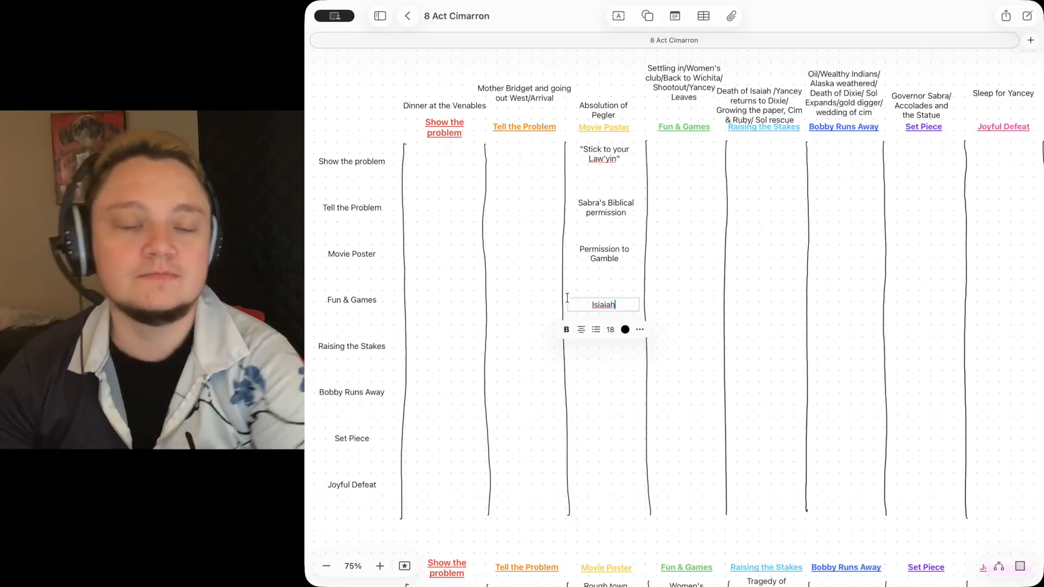
left_click(605, 320)
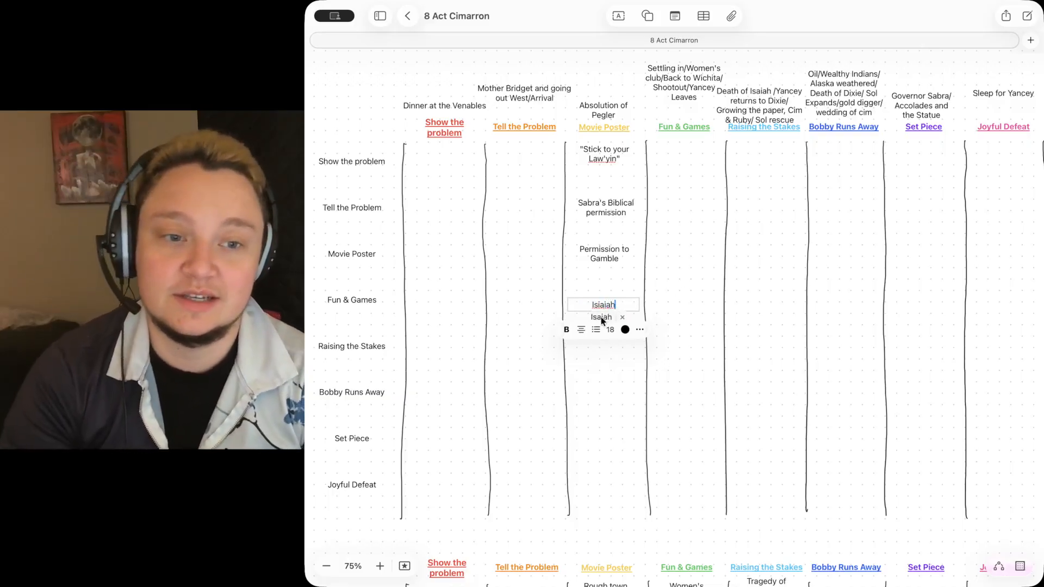
left_click(658, 298)
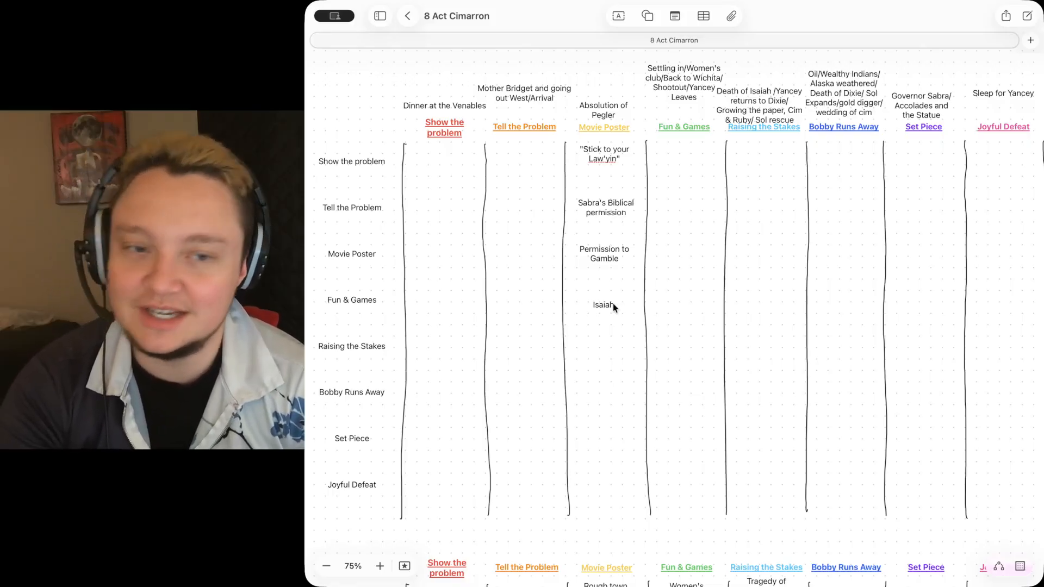
left_click_drag(607, 305, 600, 304)
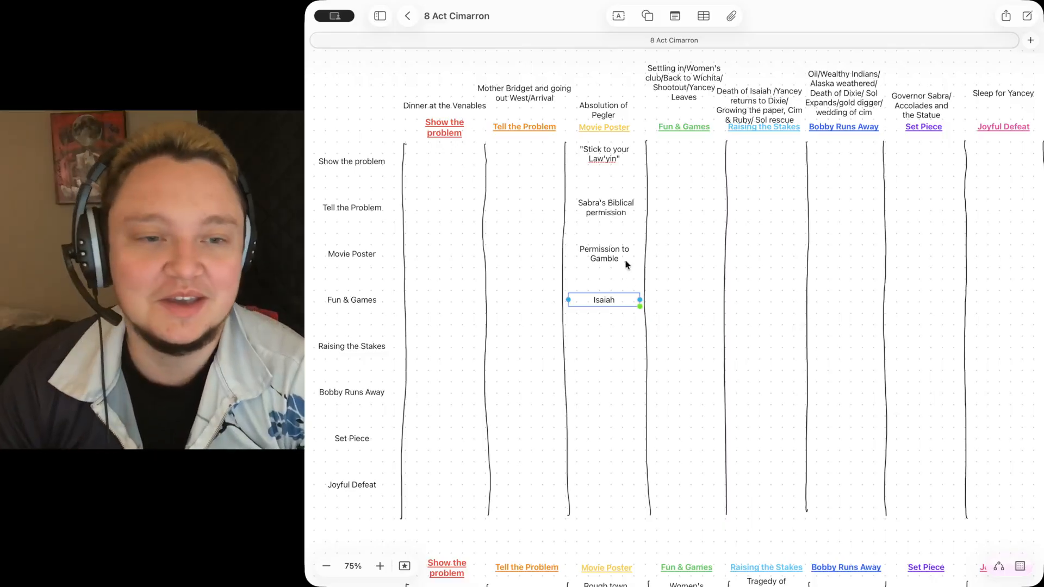
Duplicate the "Isaiah" note into the Raising the Stakes row and change its text to "Seedy Characters, Dixie".
left_click(602, 298)
left_click_drag(627, 309, 585, 345)
left_click(608, 343)
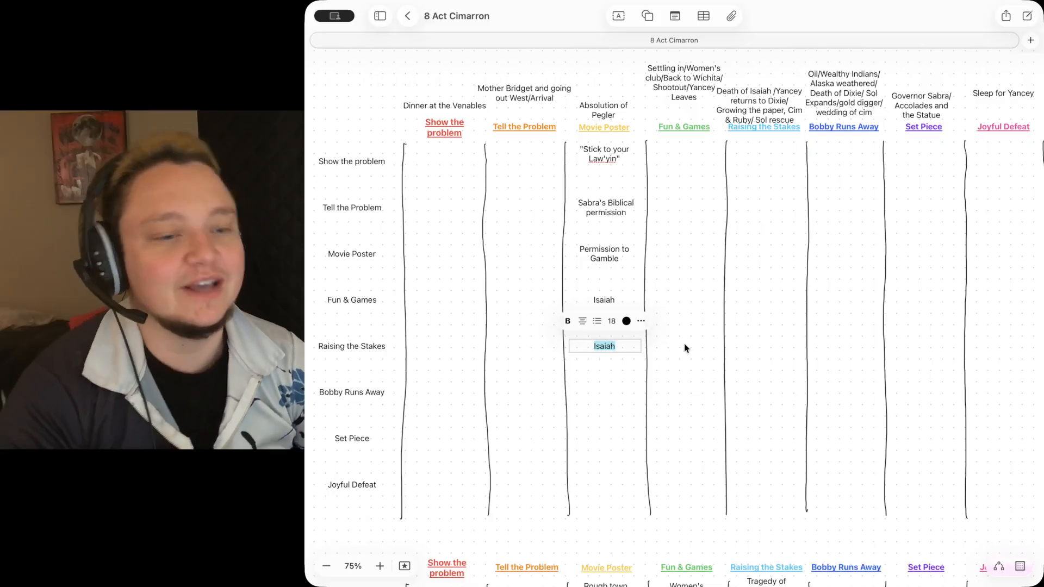
scroll(684, 346, "left", 3)
scroll(684, 346, "right", 5)
scroll(677, 347, "down", 1)
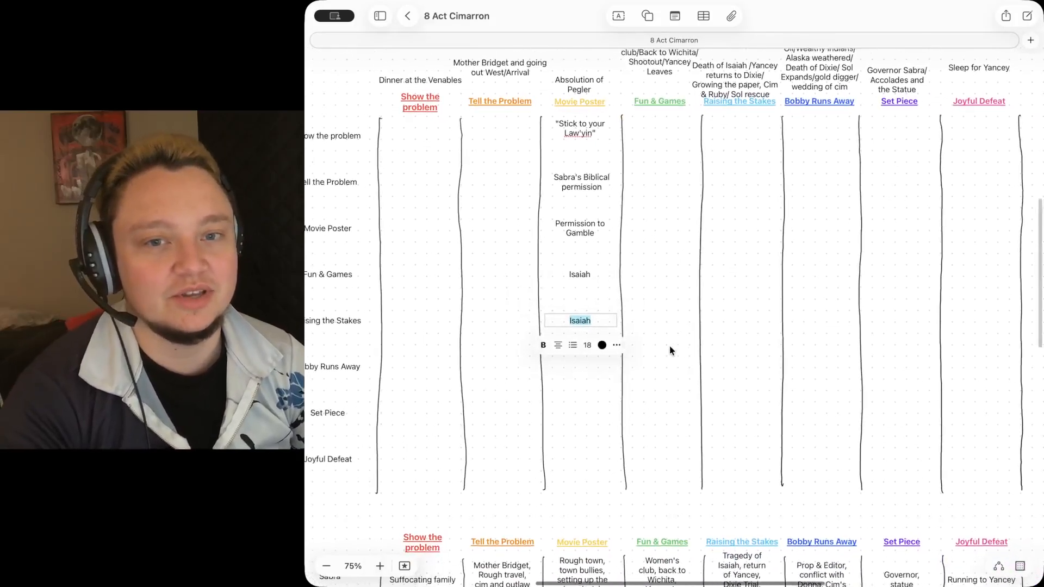
scroll(669, 348, "left", 2)
scroll(669, 348, "up", 2)
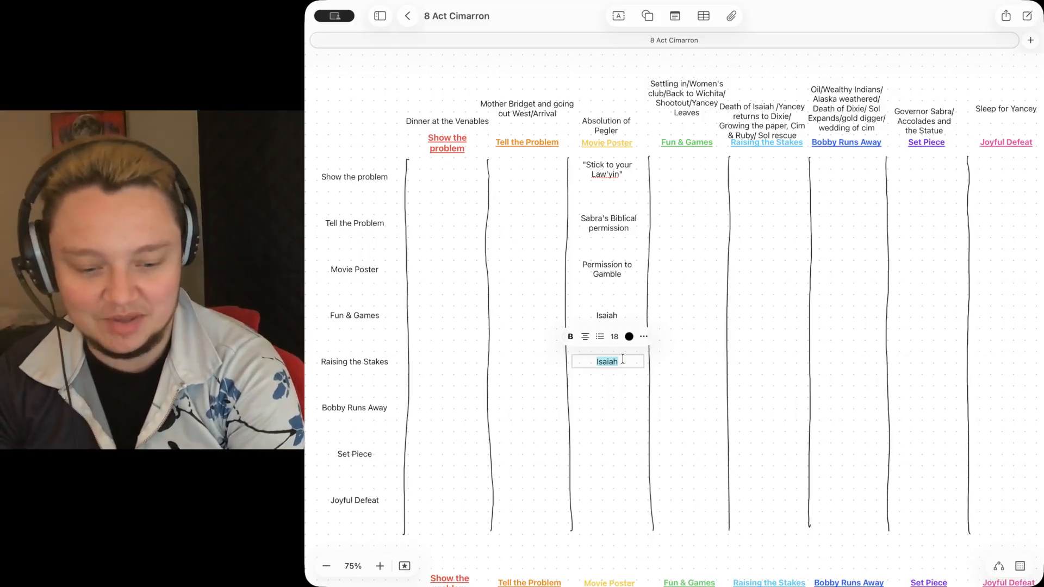
type("Seedy Chara")
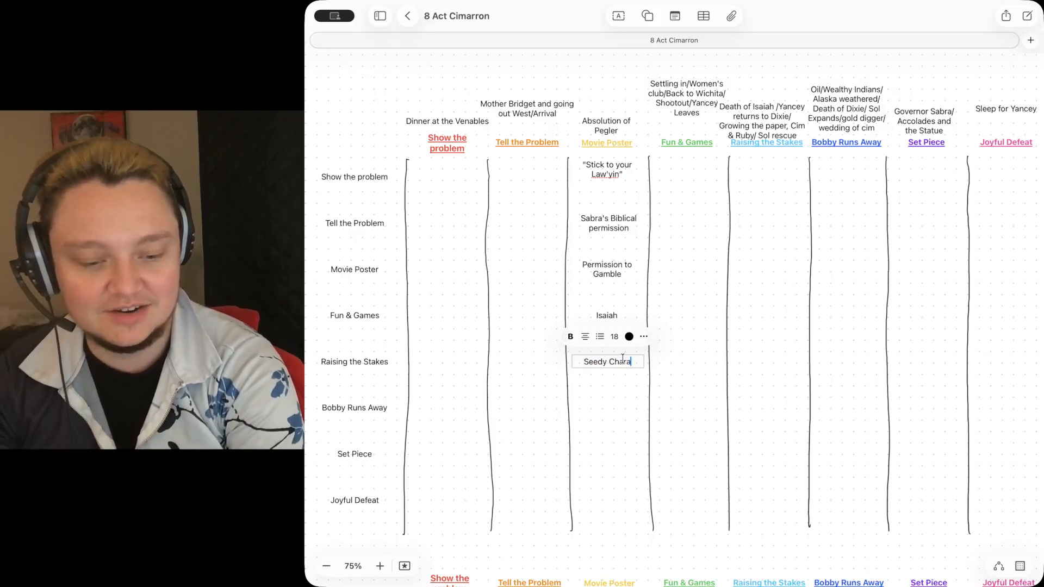
type("cters, Dixie")
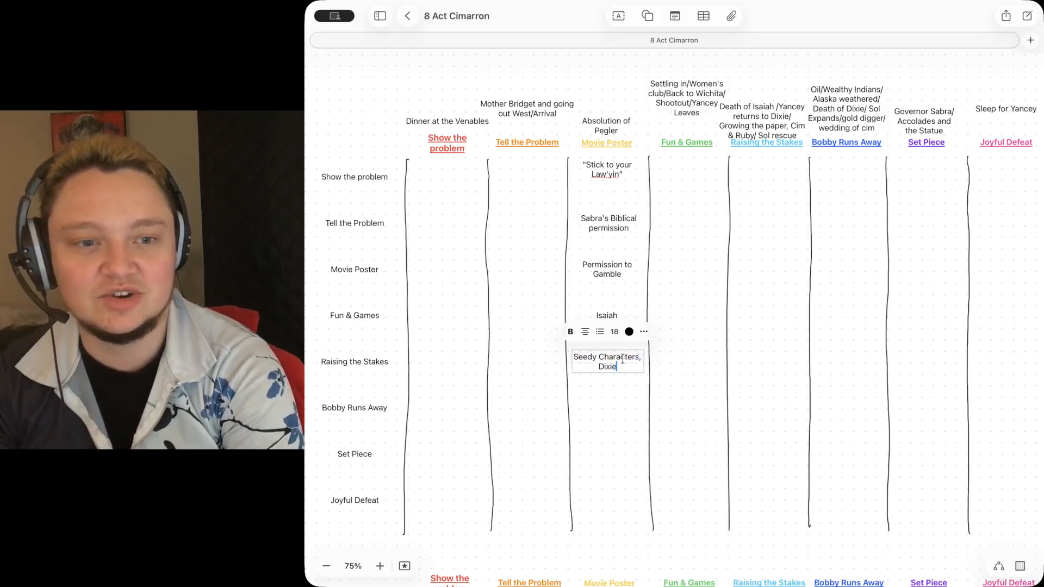
left_click(613, 405)
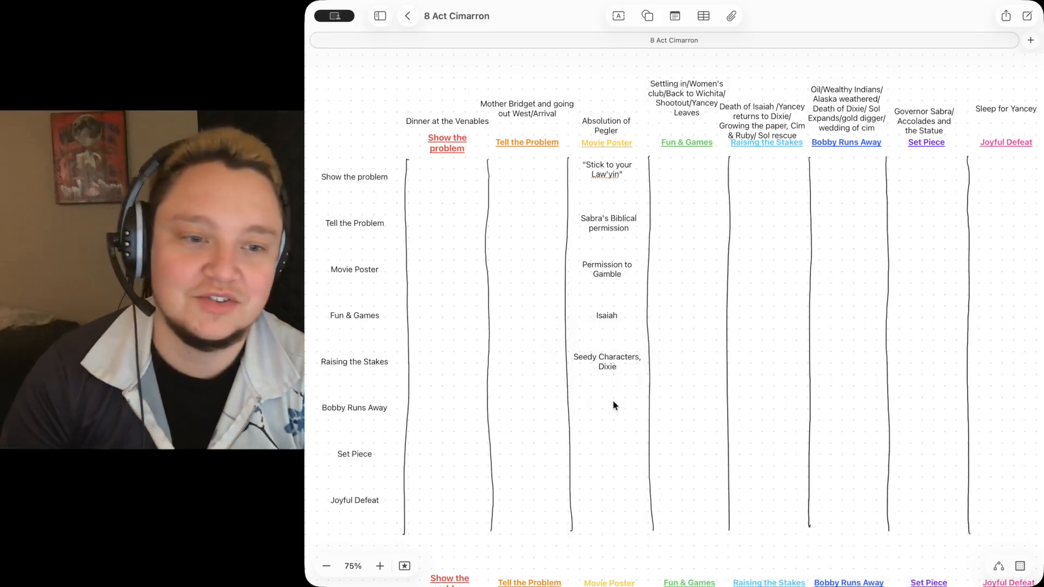
Duplicate the "Seedy Characters, Dixie" note into the Bobby Runs Away row and change its text to "Who were you at home?".
left_click(618, 360)
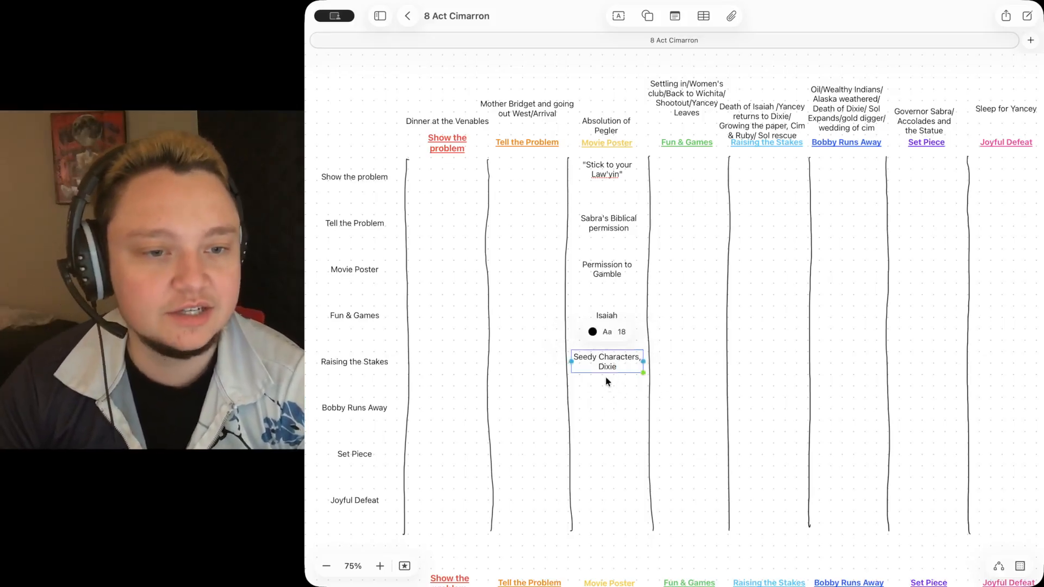
key("super+d")
left_click_drag(625, 389, 612, 419)
double_click(623, 418)
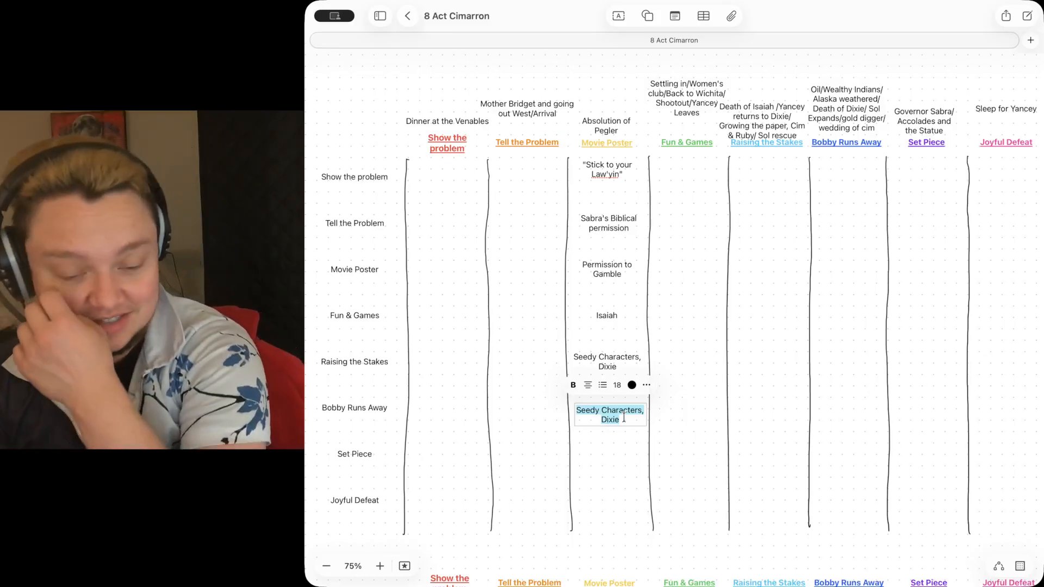
type("Who were")
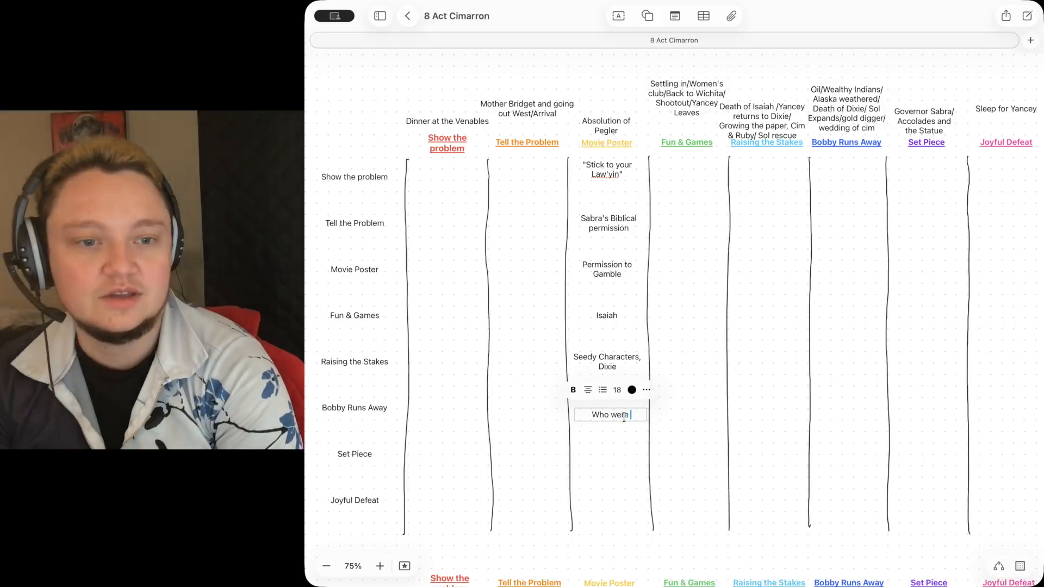
type(" you at home?")
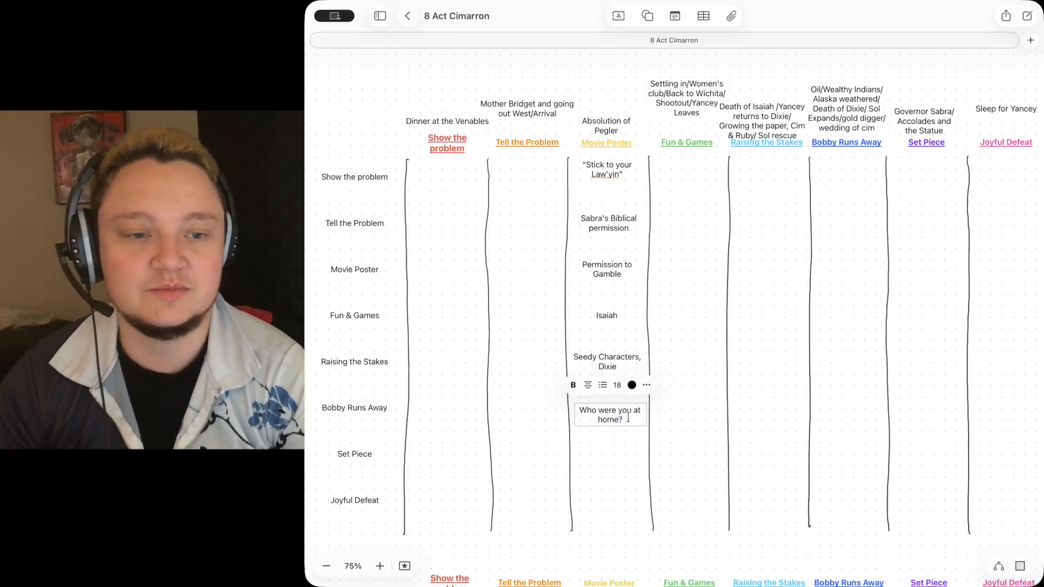
key("Escape")
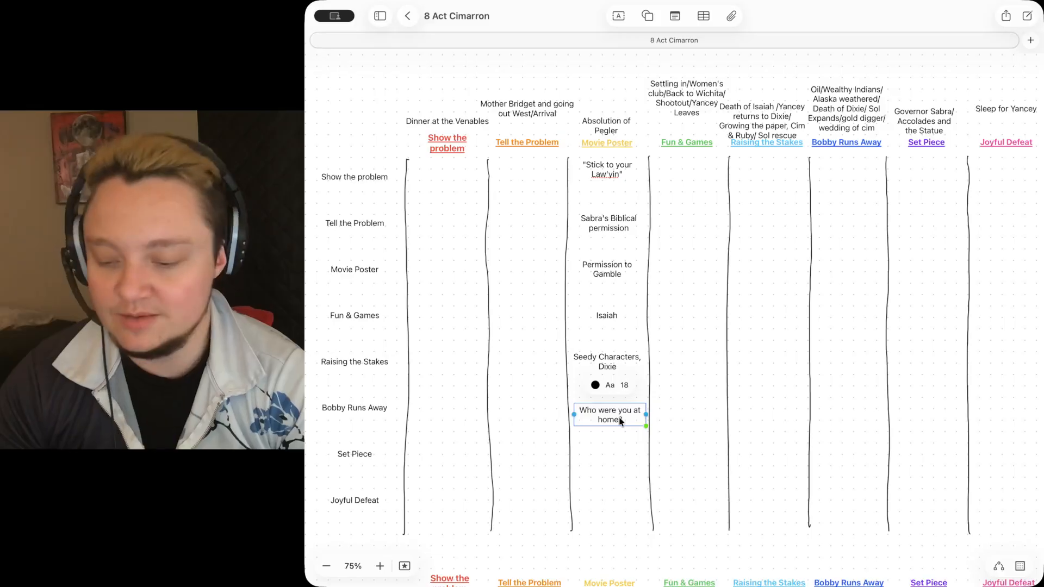
Copy the "Who were you at home?" note to the Set Piece row and replace its text with "Sermon".
left_click(606, 455)
key("super+v")
left_click_drag(631, 438, 601, 468)
double_click(601, 468)
triple_click(606, 468)
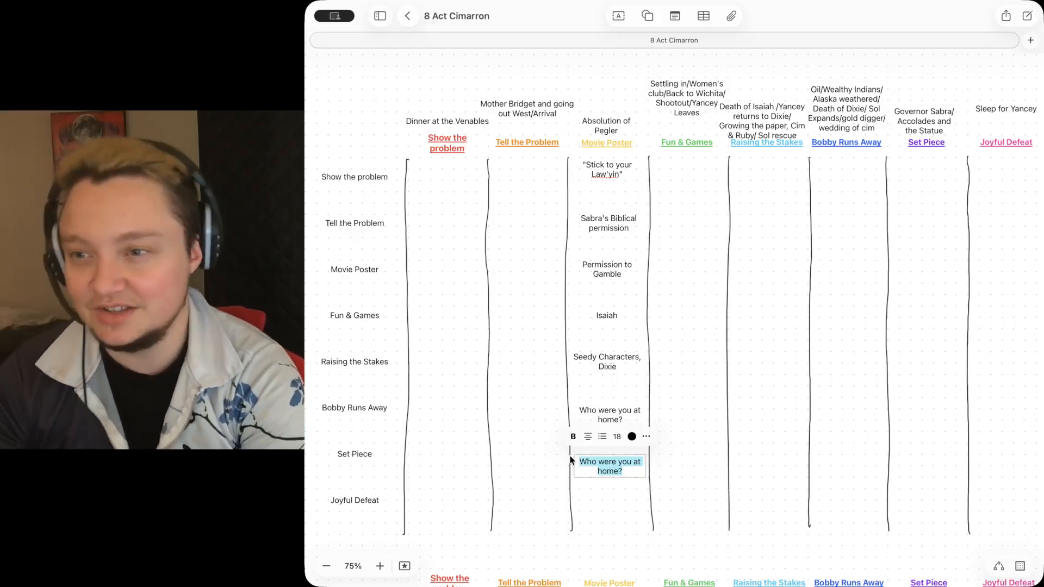
type("Ser")
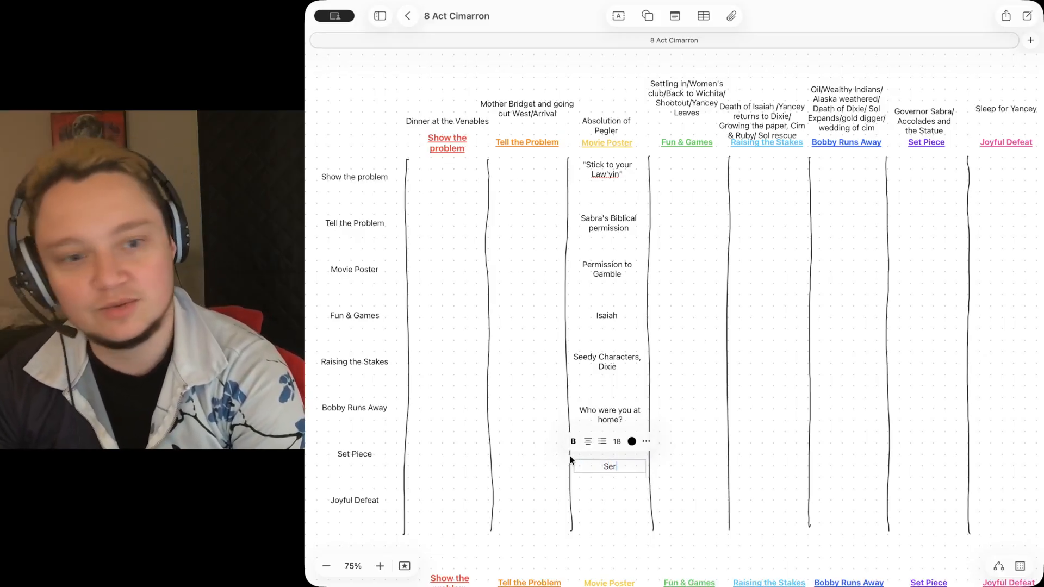
type("mon")
key("Escape")
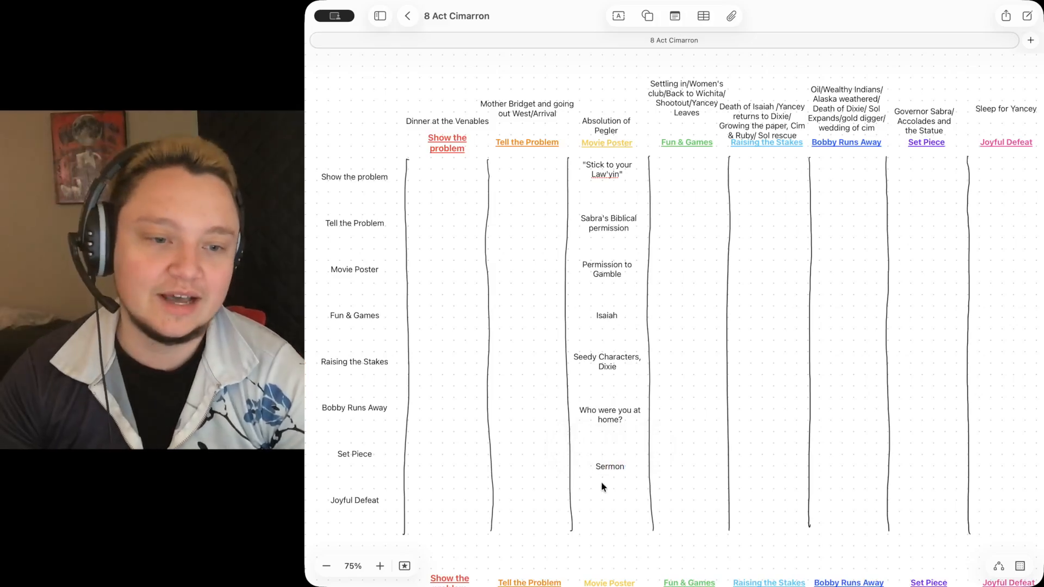
Place a copy of the "Sermon" note in the Joyful Defeat row of the Movie Poster column and change its text to "Bang!".
left_click_drag(618, 471, 608, 502)
double_click(608, 503)
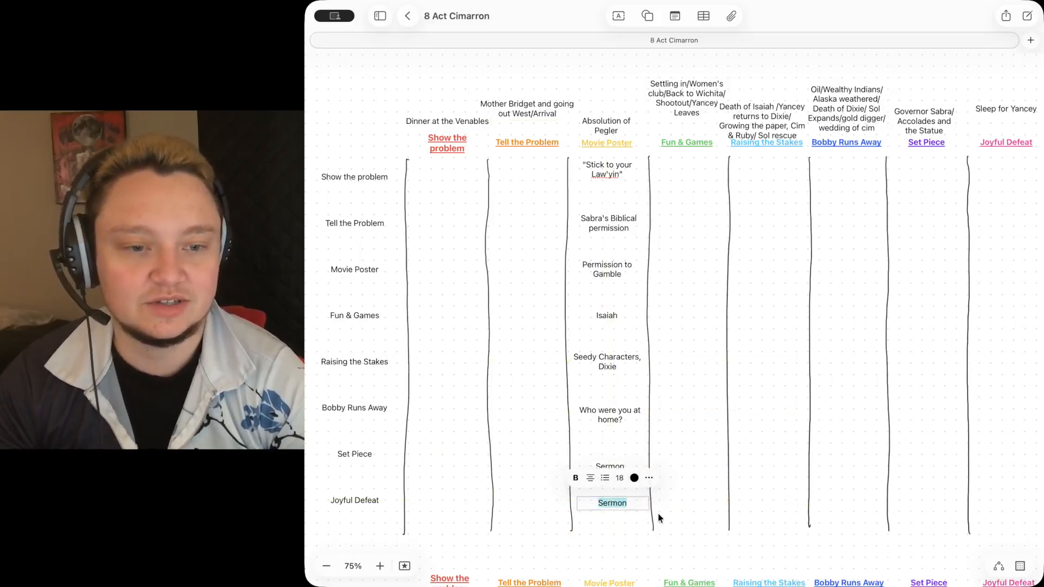
type("Bang!")
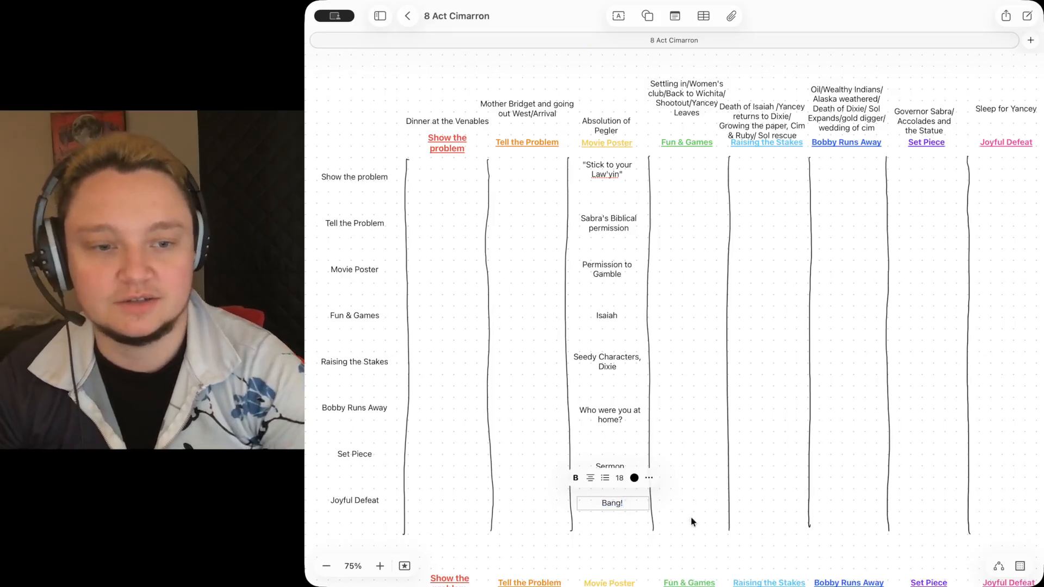
left_click(642, 526)
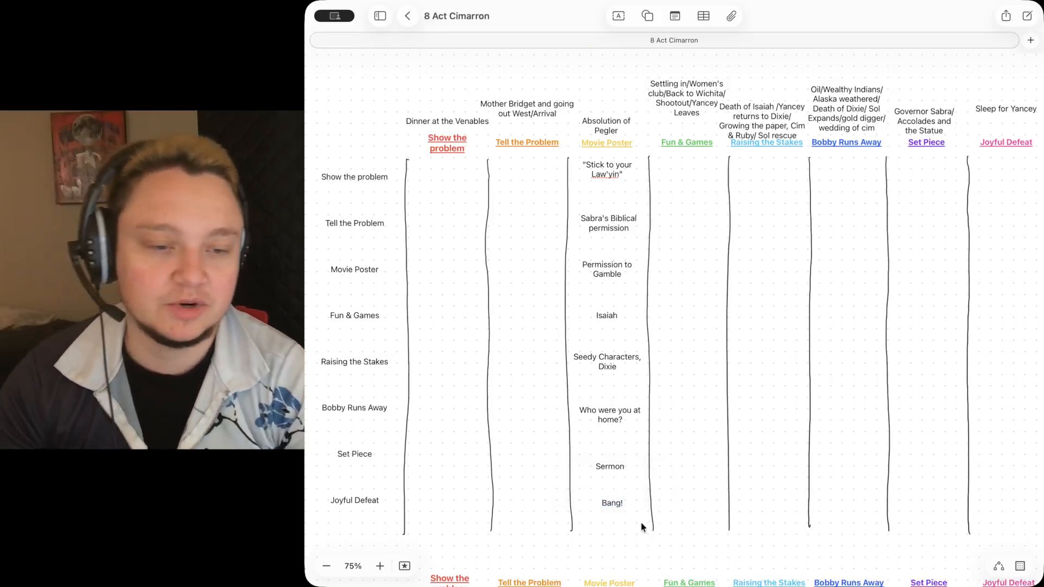
left_click(625, 507)
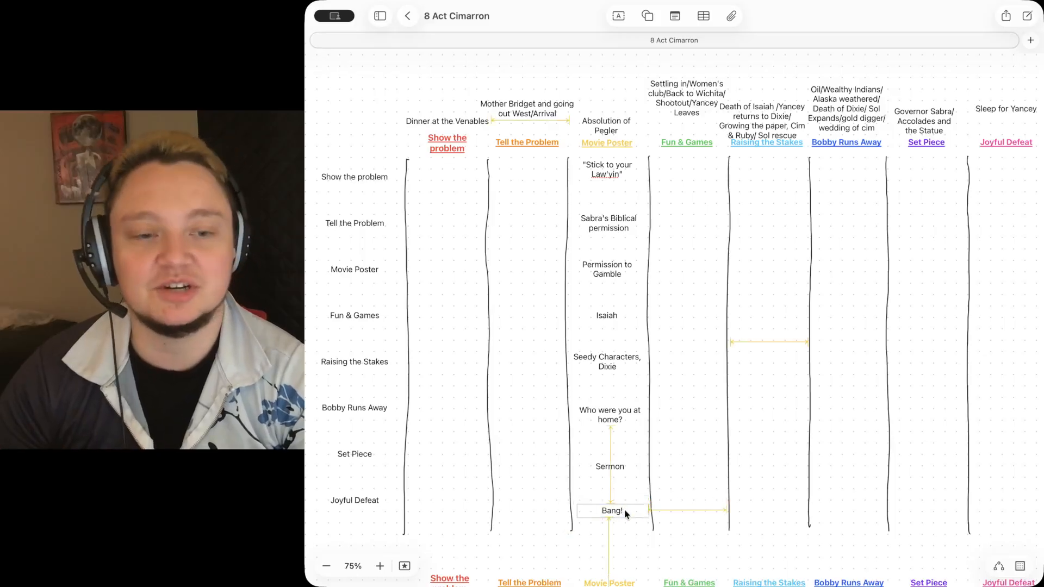
left_click(623, 525)
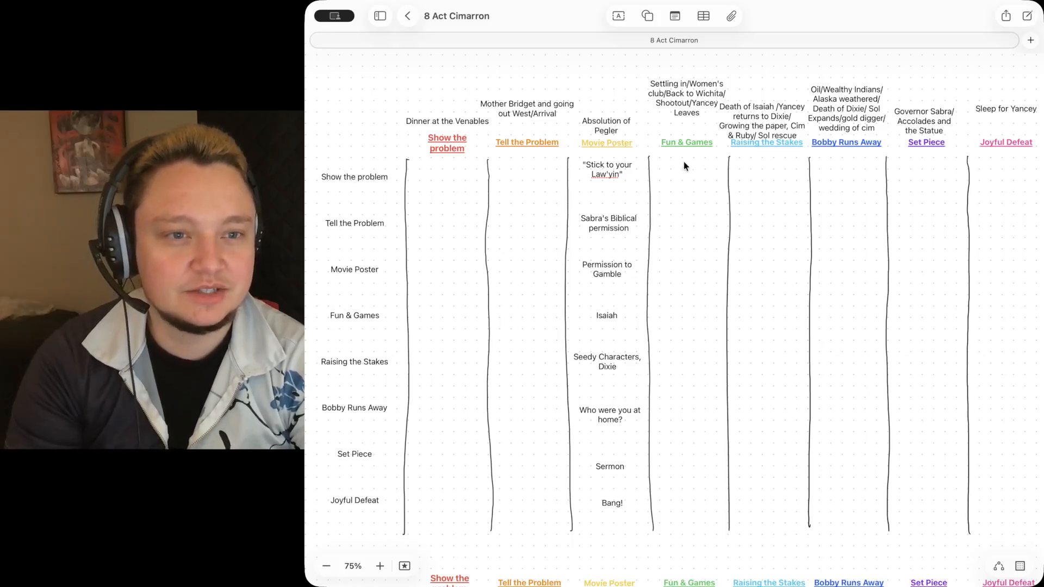
left_click(611, 503)
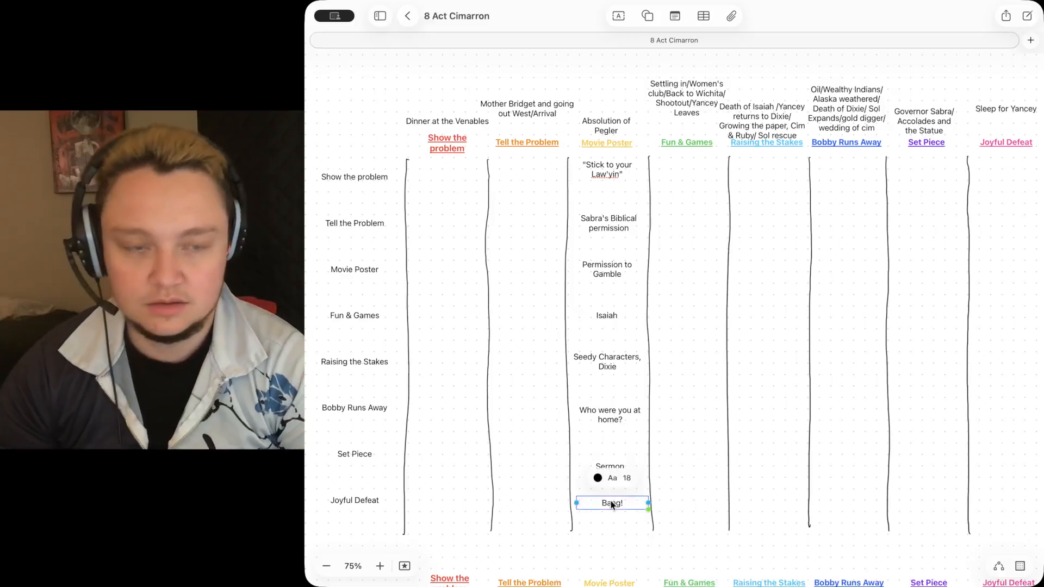
left_click(675, 391)
key("super+v")
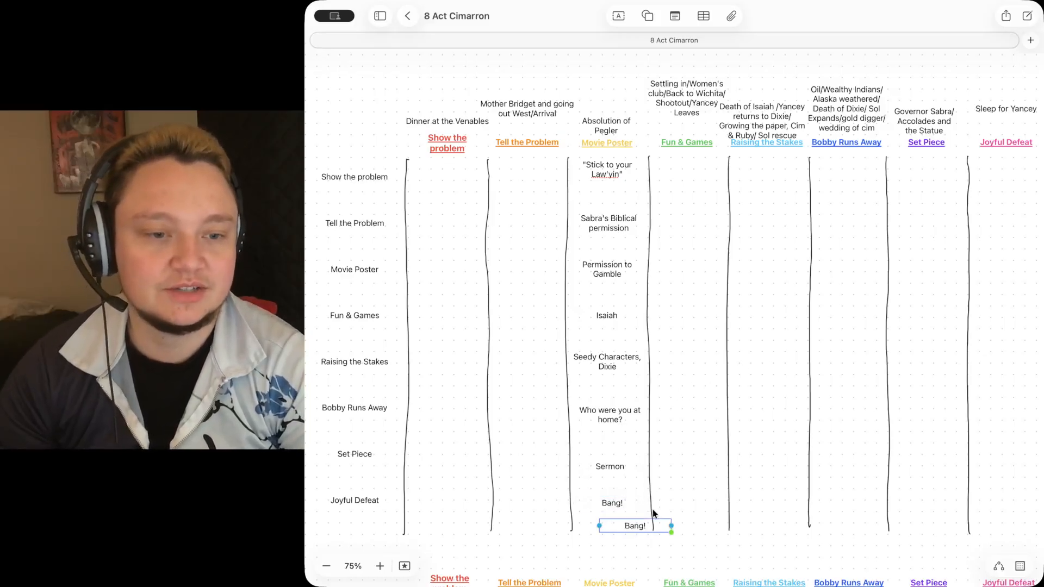
left_click_drag(630, 526, 649, 157)
double_click(664, 156)
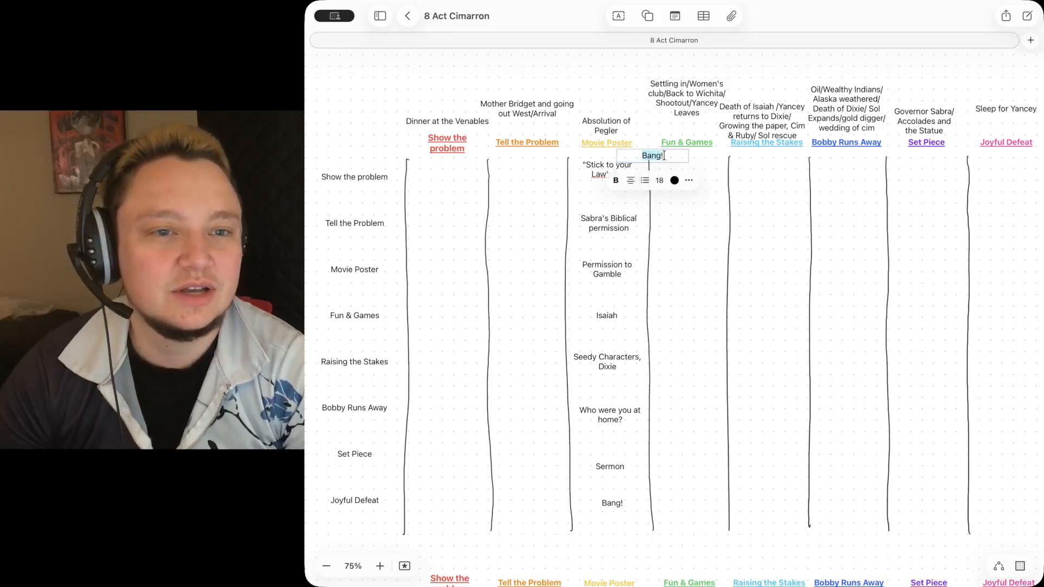
key("BackSpace")
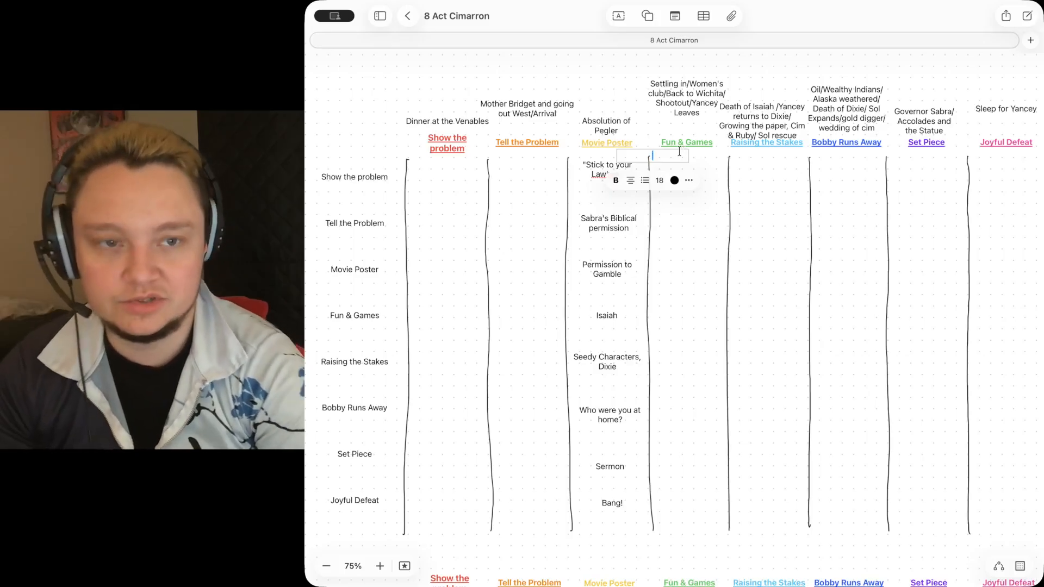
key("Escape")
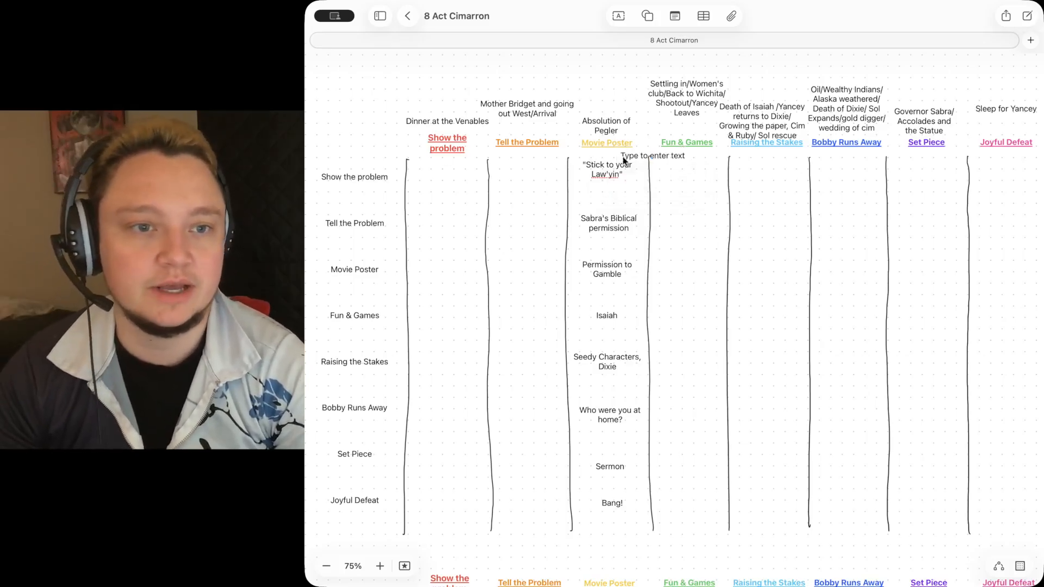
key("BackSpace")
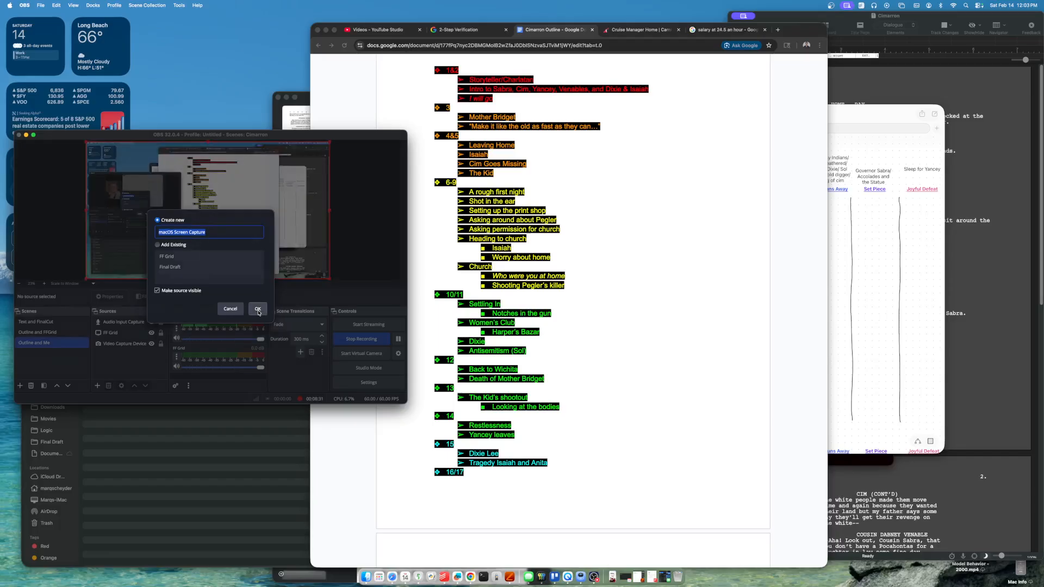
Add a new macOS Screen Capture source to the Outline and Me scene in OBS and set its capture method.
left_click(257, 310)
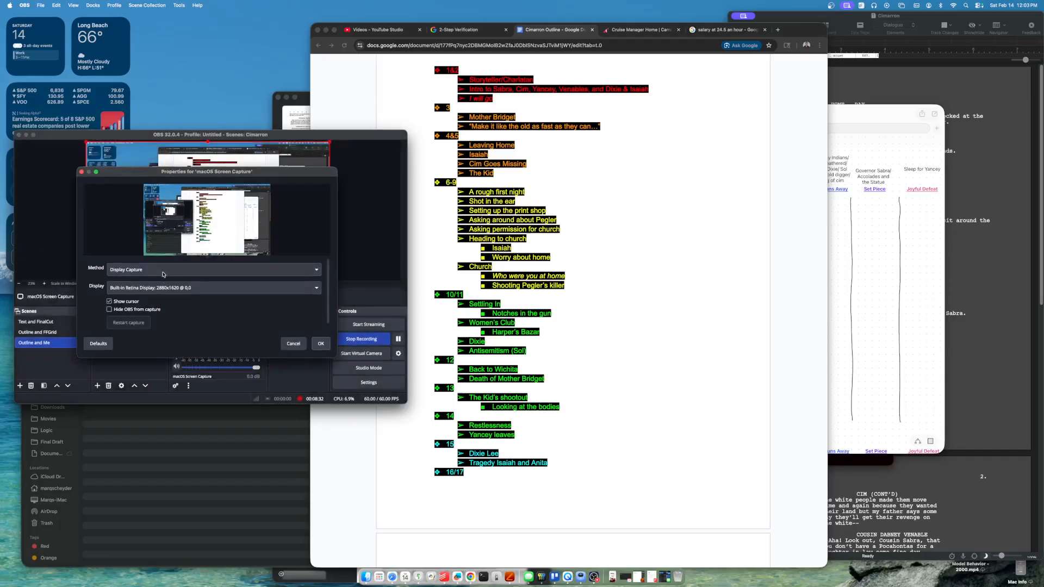
left_click(163, 272)
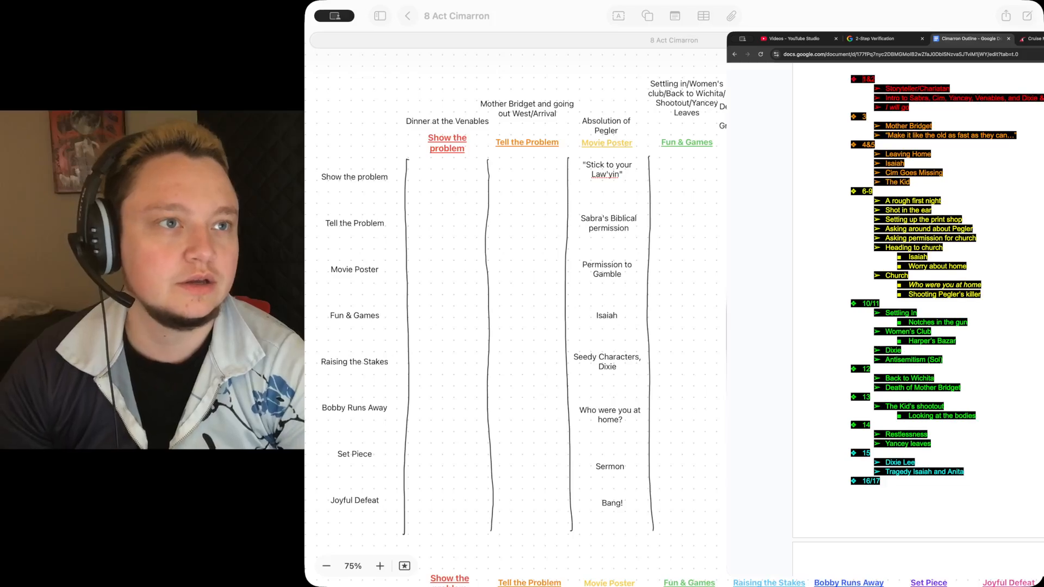
left_click(348, 102)
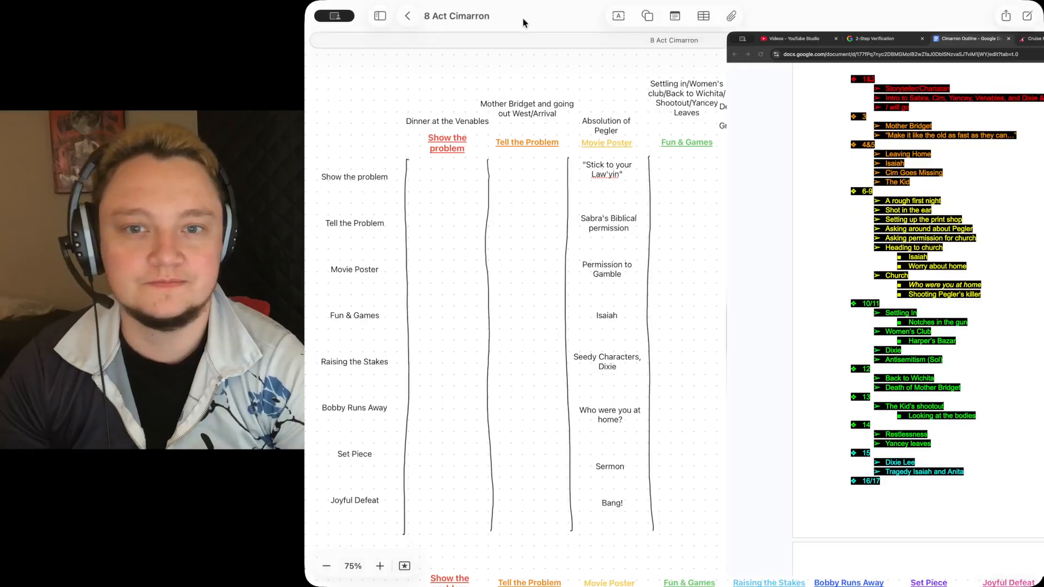
Switch to the Cimarron Outline in Google Docs and examine its colour-coded chapter list from beginning to end.
left_click(996, 143)
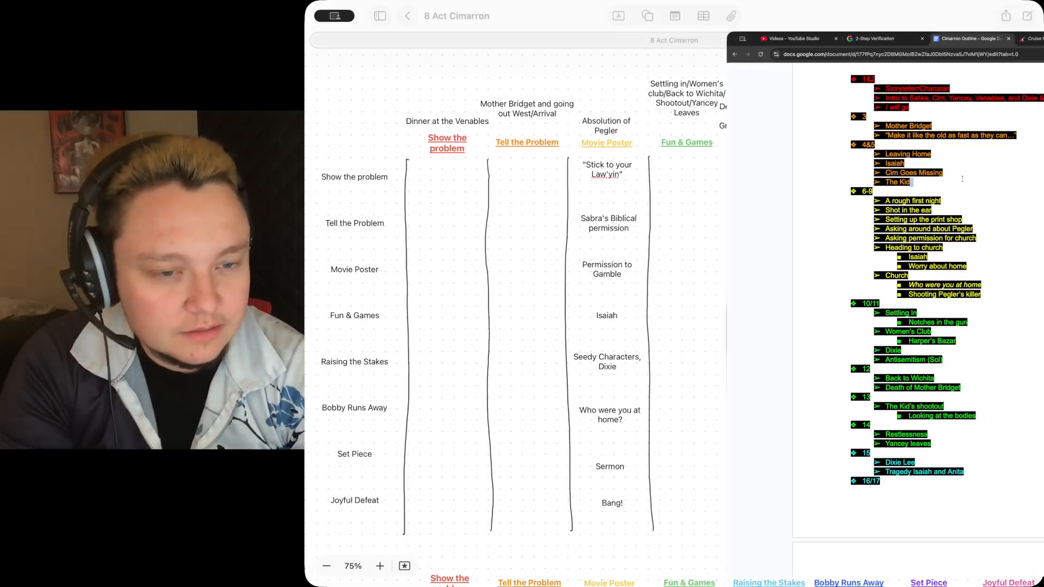
scroll(953, 277, "down", 5)
scroll(952, 277, "down", 5)
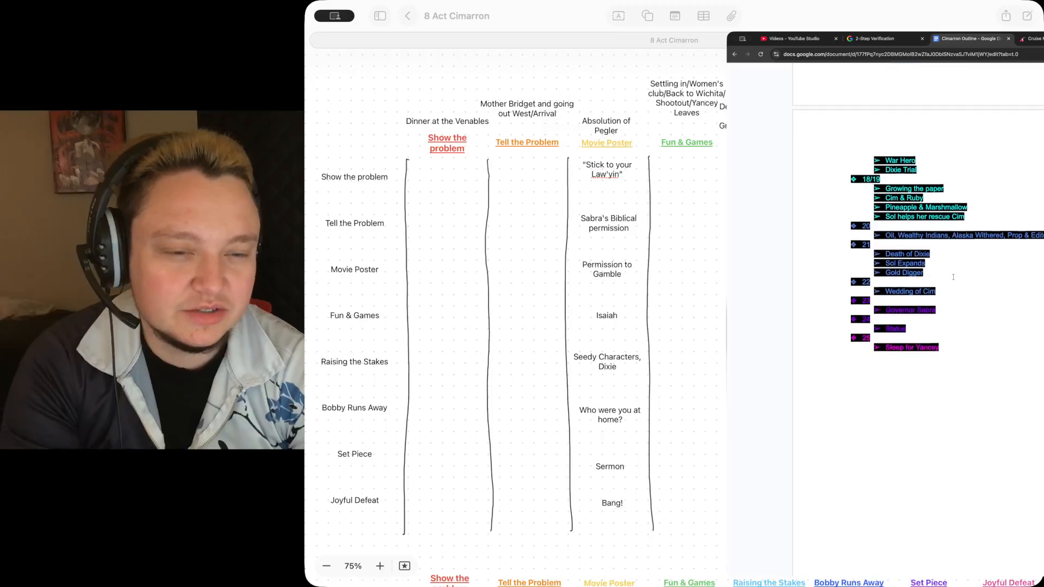
scroll(953, 276, "up", 8)
scroll(953, 276, "up", 3)
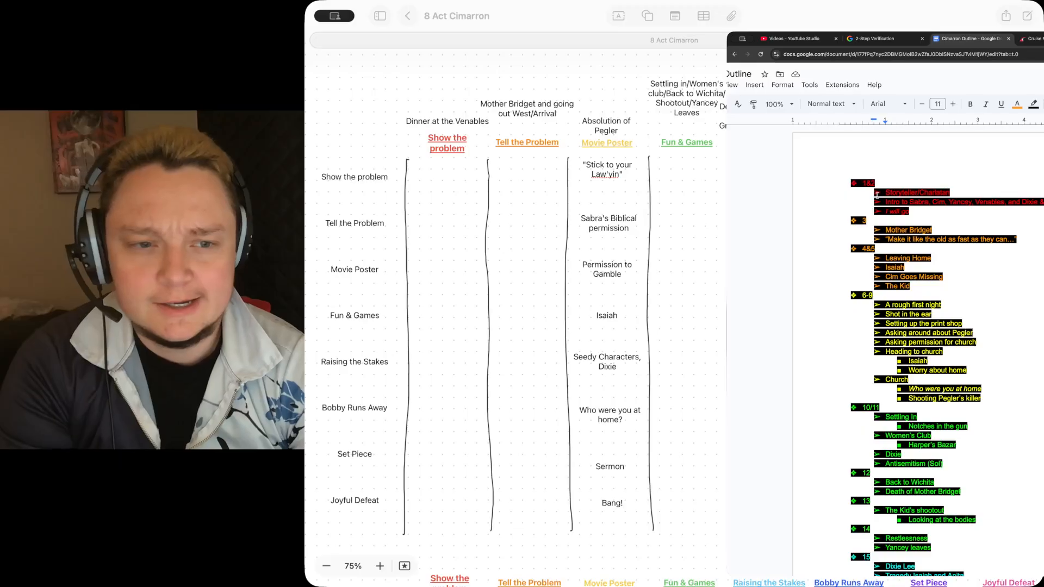
scroll(868, 264, "down", 1)
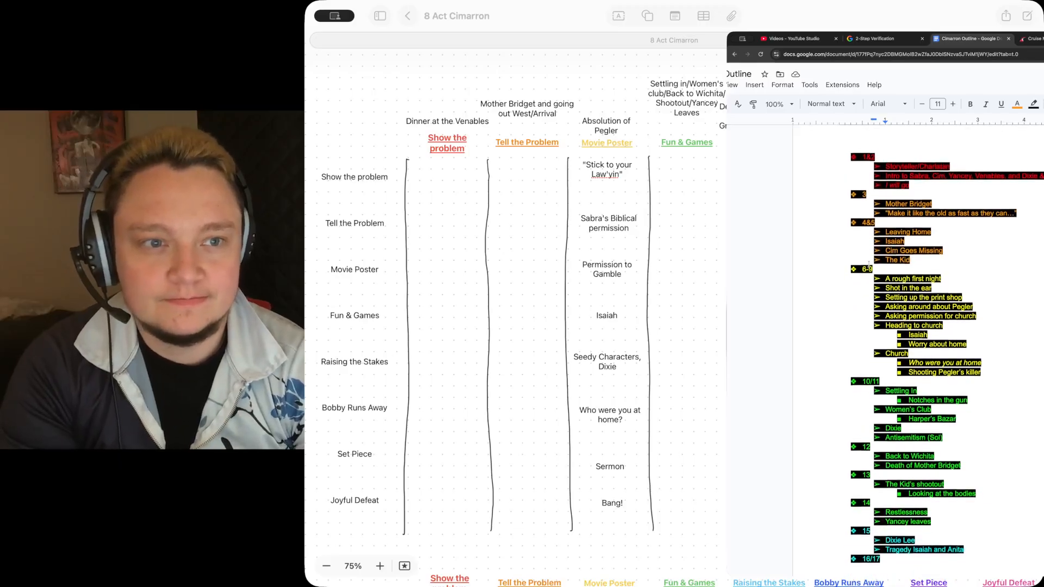
scroll(868, 264, "down", 1)
scroll(868, 263, "up", 1)
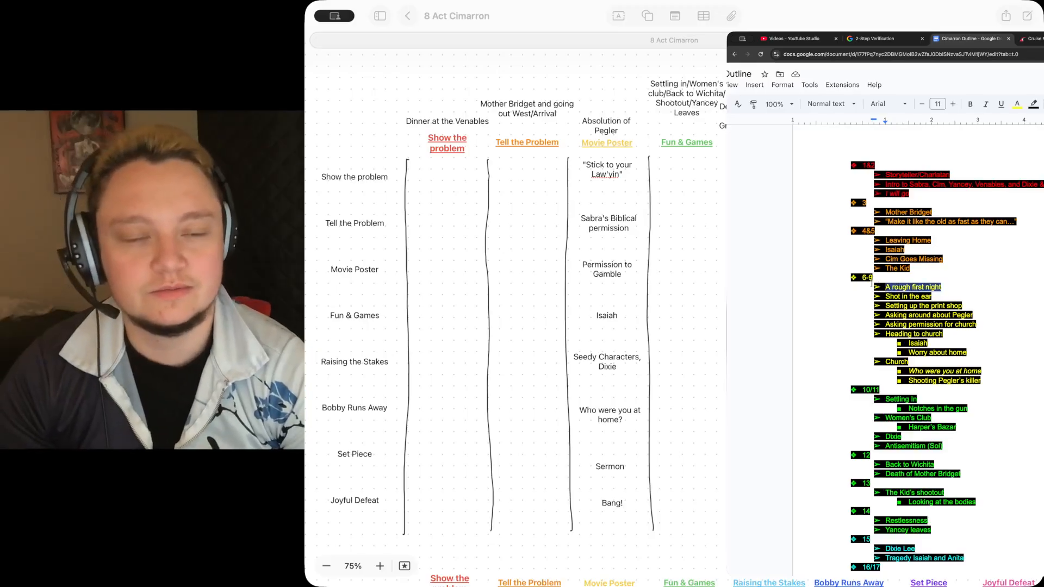
Write the heading "1> Show the Problem" below the end of the outline, with an indented empty line under it.
scroll(946, 283, "down", 15)
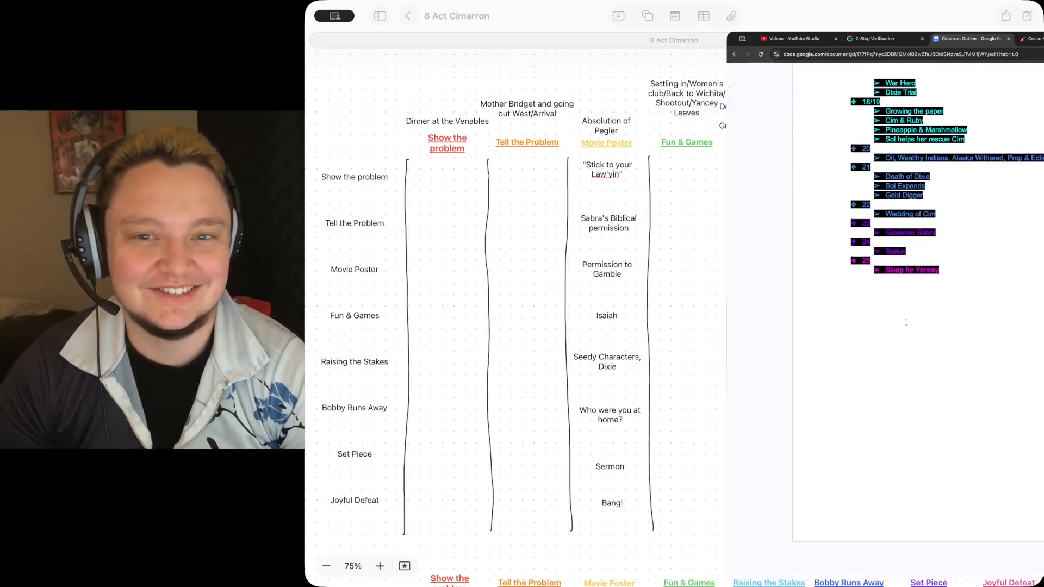
key("Down")
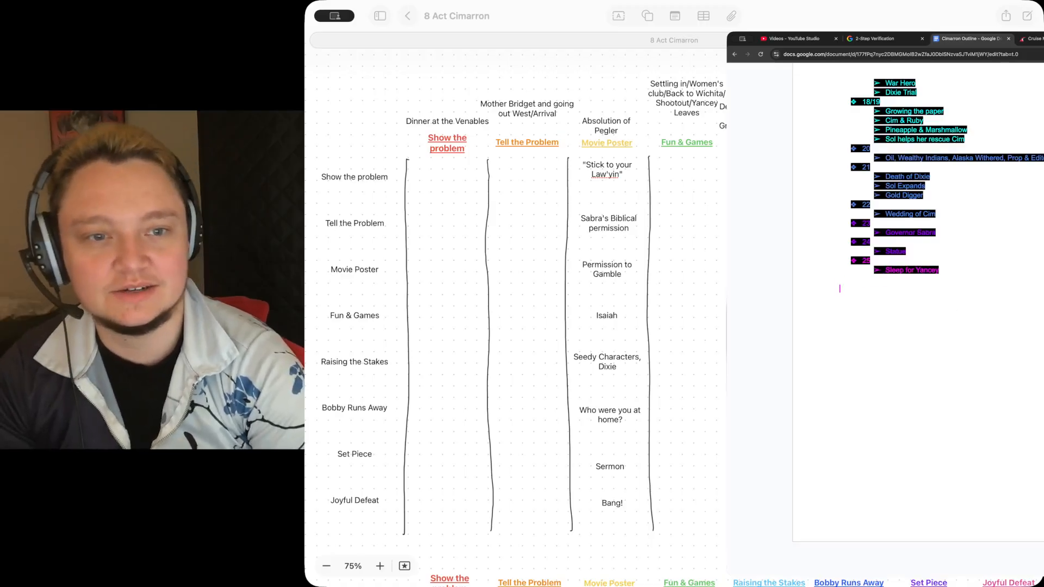
key("Return")
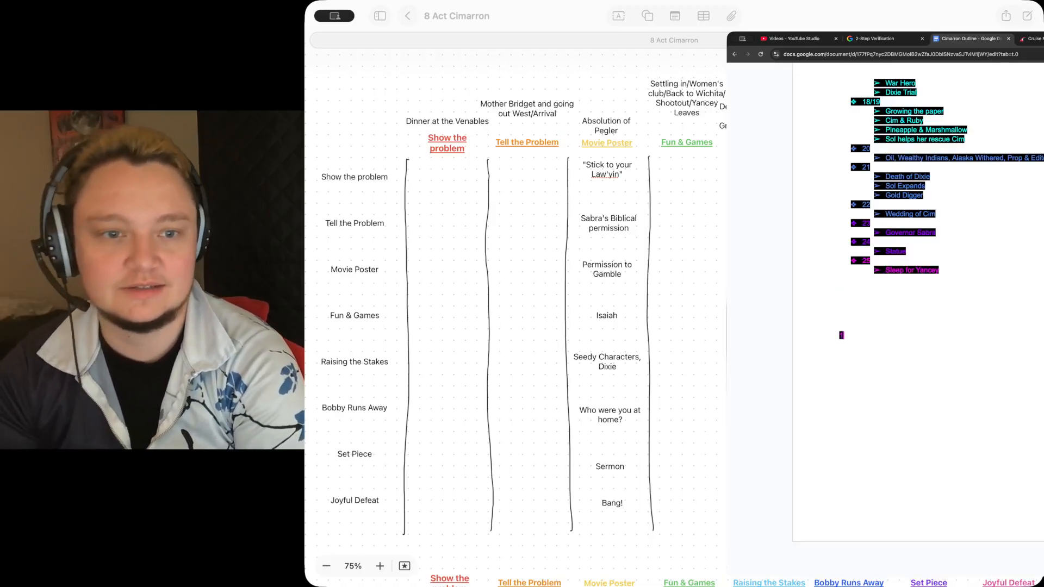
type("1 Show the Problem")
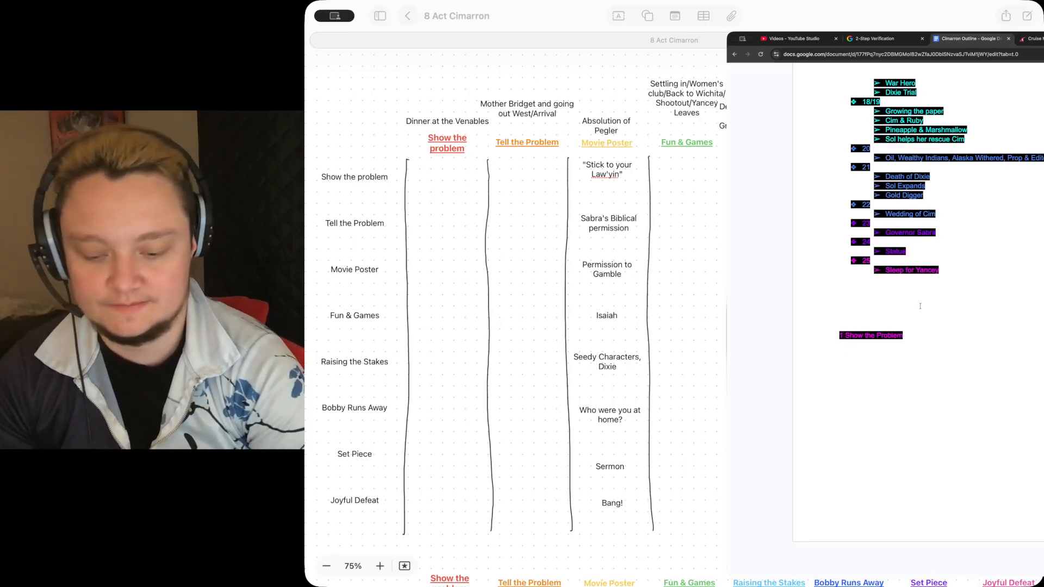
type(">")
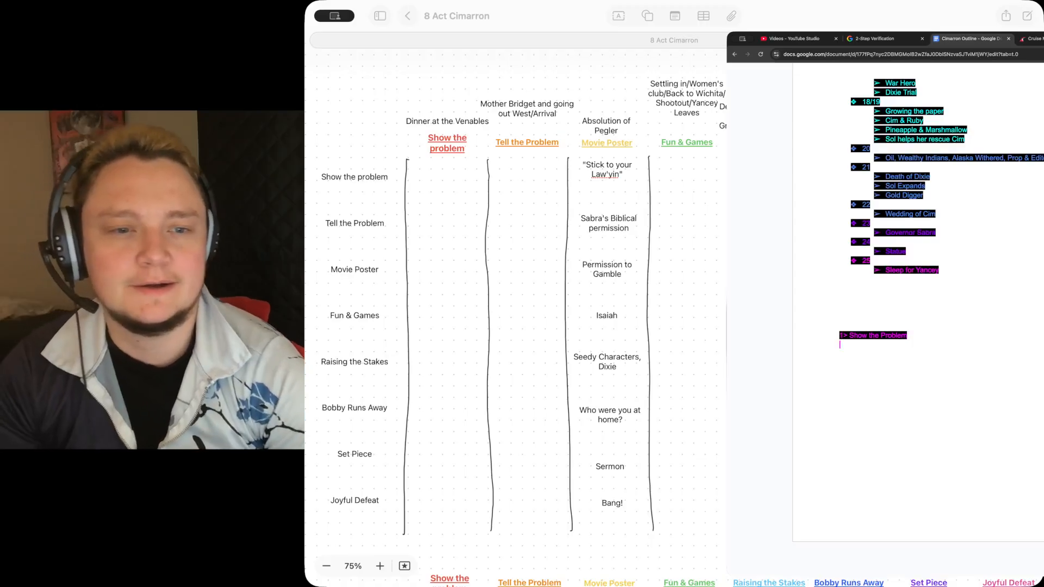
key("Return")
key("Tab")
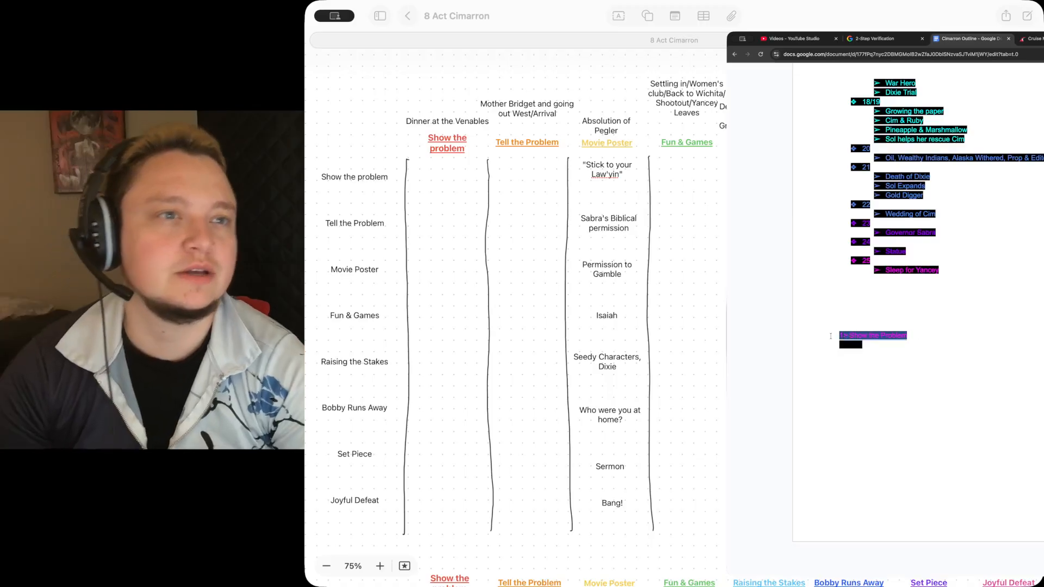
scroll(1032, 162, "up", 5)
scroll(1033, 161, "up", 2)
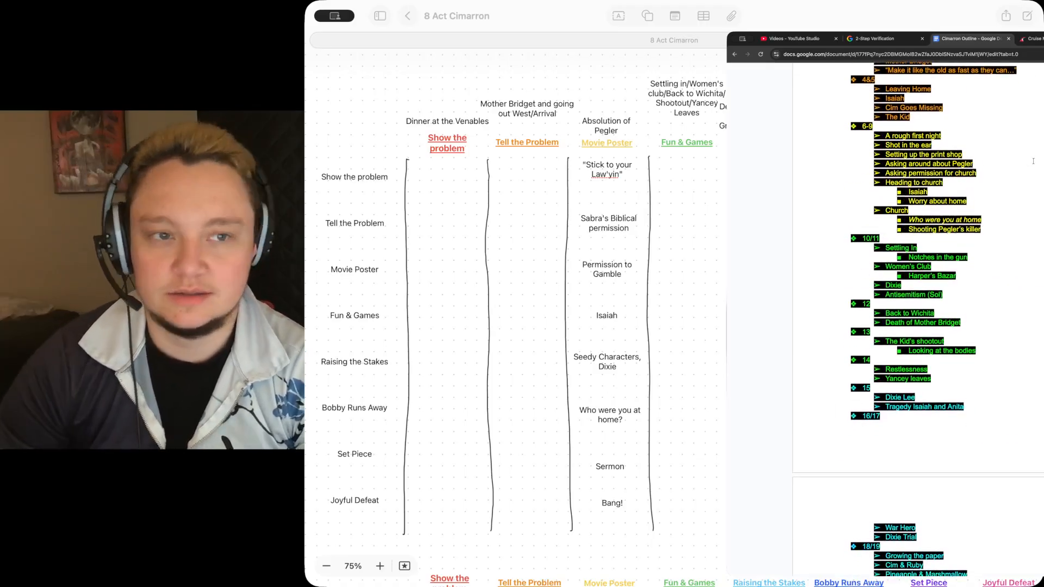
scroll(1032, 161, "up", 3)
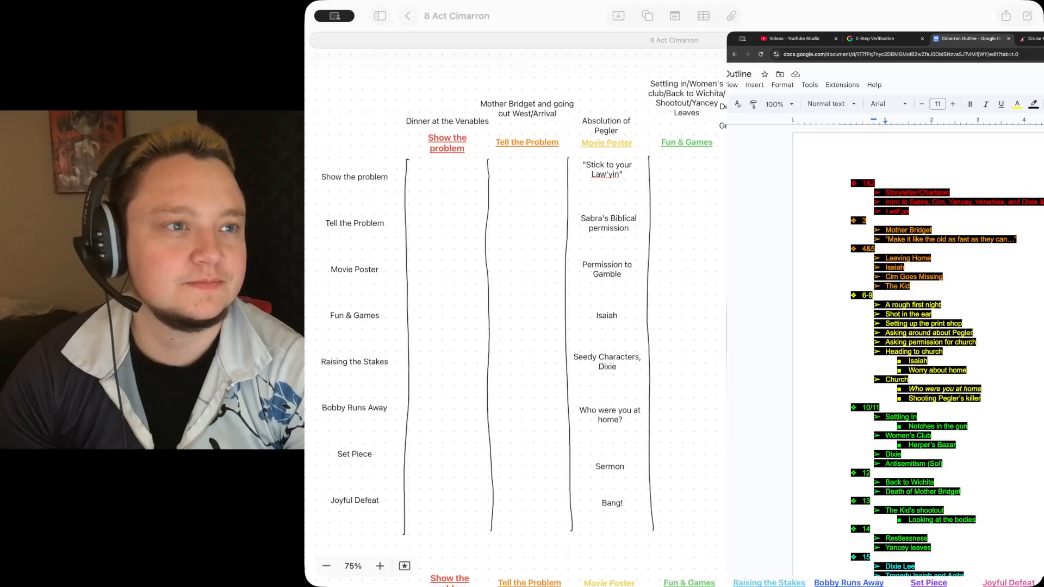
key("BackSpace")
scroll(885, 326, "right", 3)
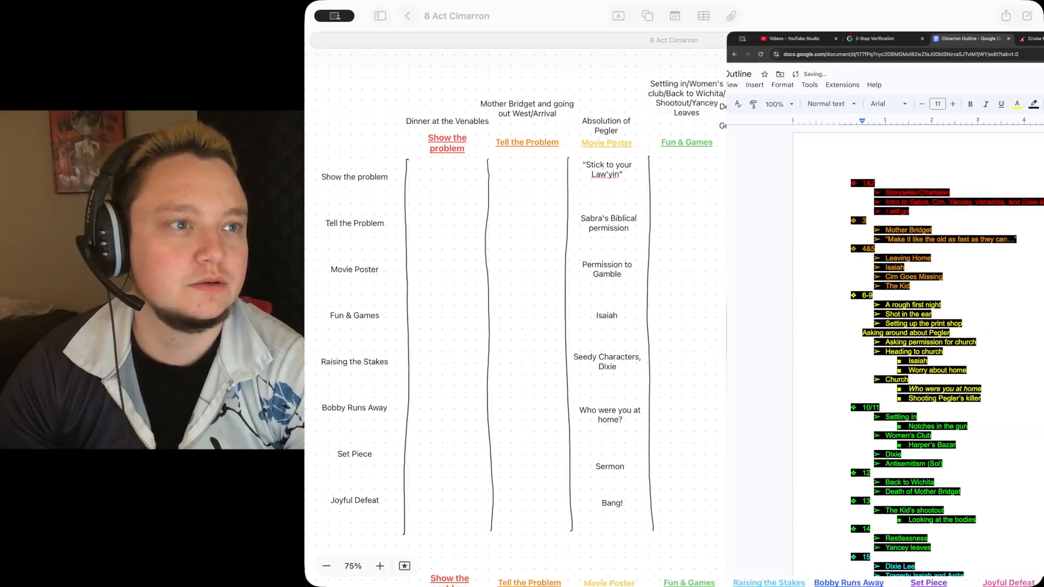
key("super+z")
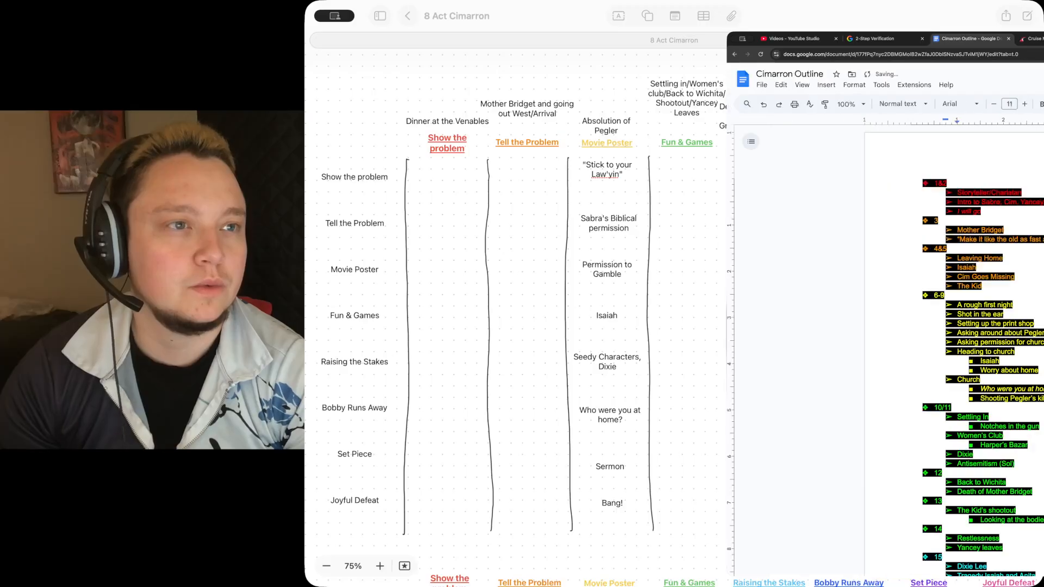
Restyle the outline's bulleted list with arrow and diamond bullets and clear the "Show the Problem" heading text below it.
scroll(885, 326, "right", 2)
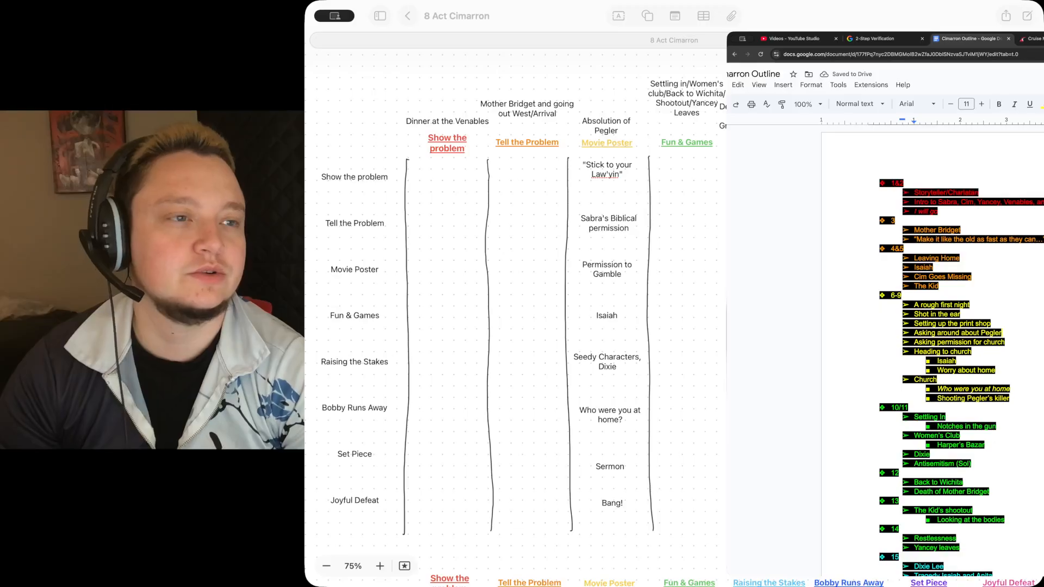
scroll(935, 515, "down", 10)
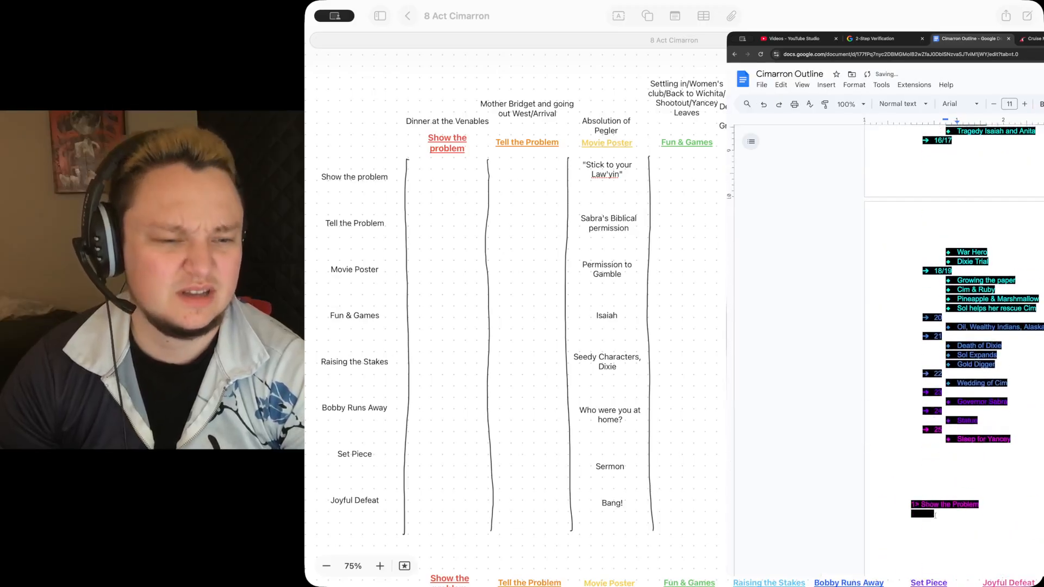
left_click(935, 515)
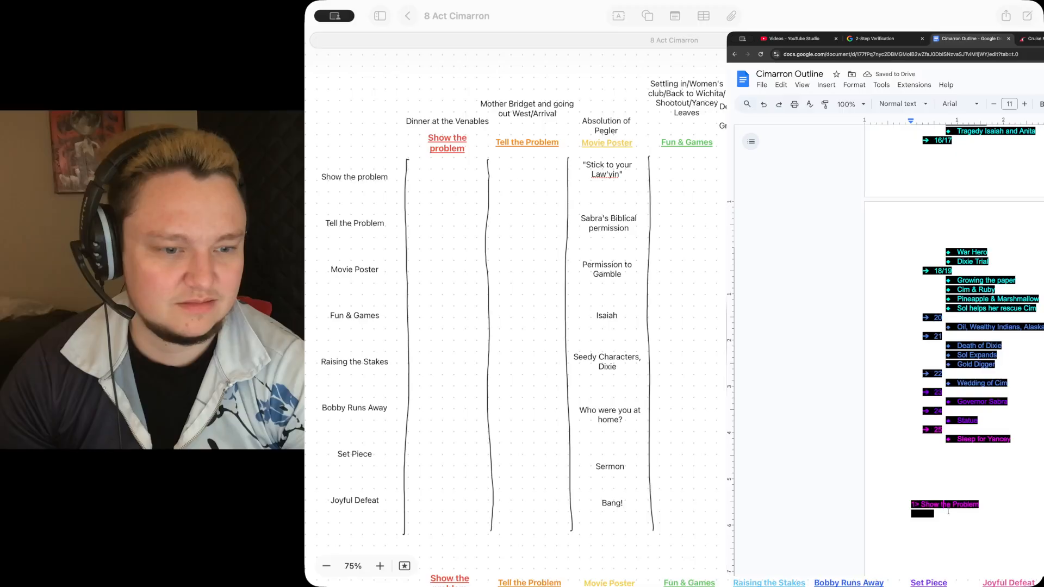
left_click_drag(935, 514, 912, 505)
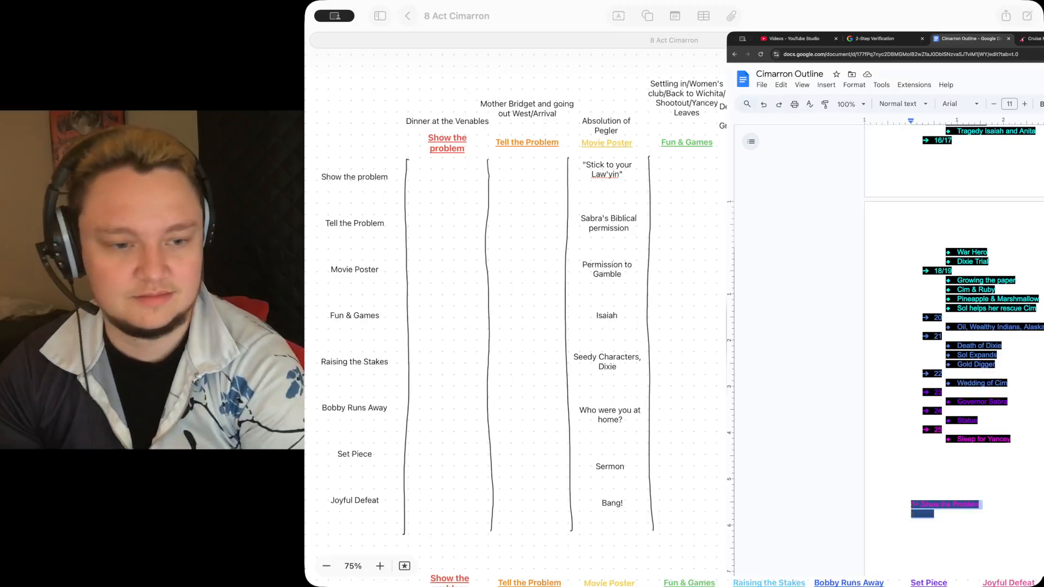
key("BackSpace")
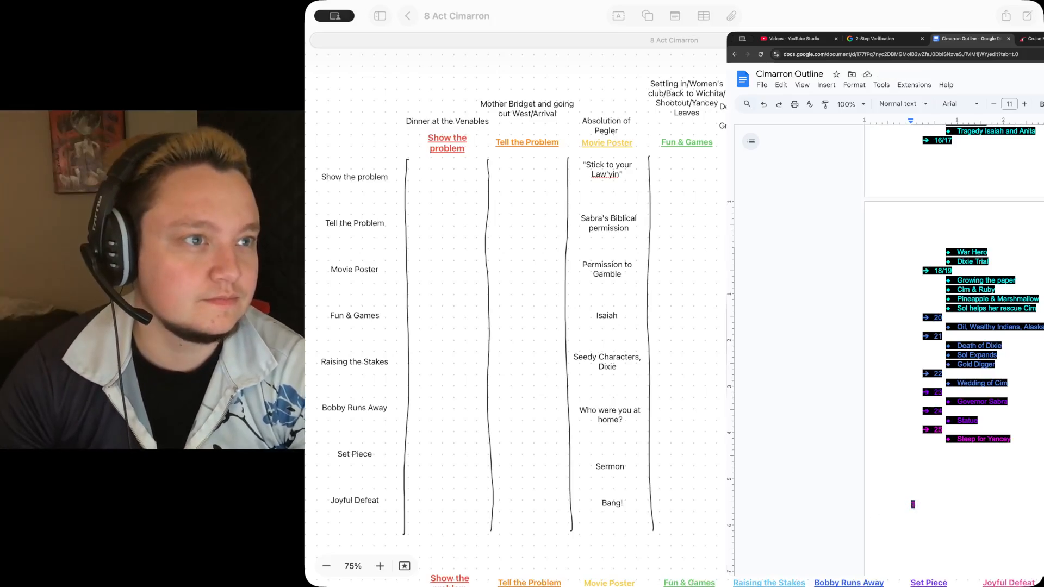
Turn the line below the outline into an arrow-bulleted list item reading "Show The Problem".
scroll(884, 326, "right", 3)
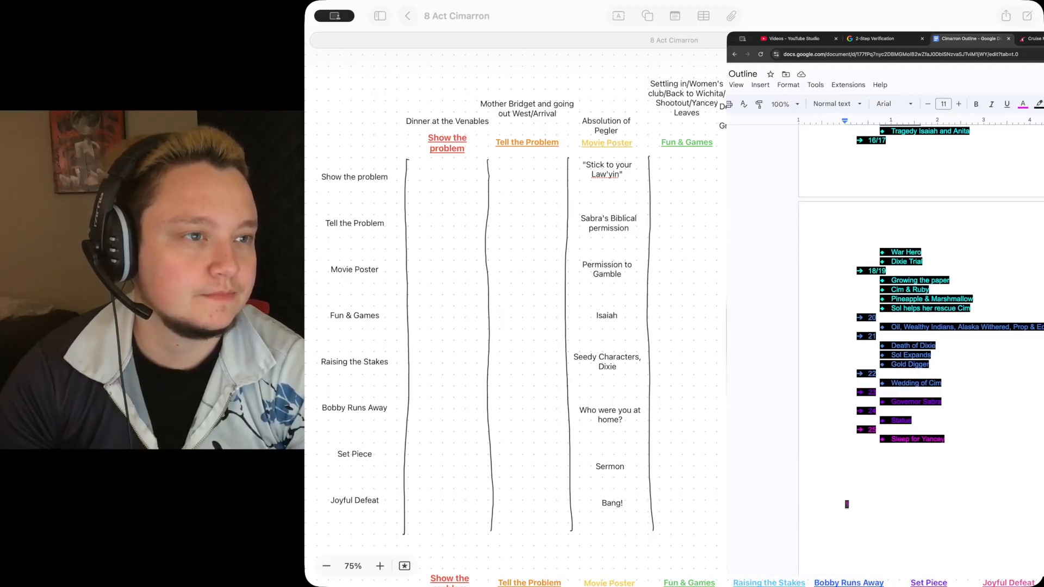
scroll(885, 326, "left", 3)
scroll(885, 326, "right", 2)
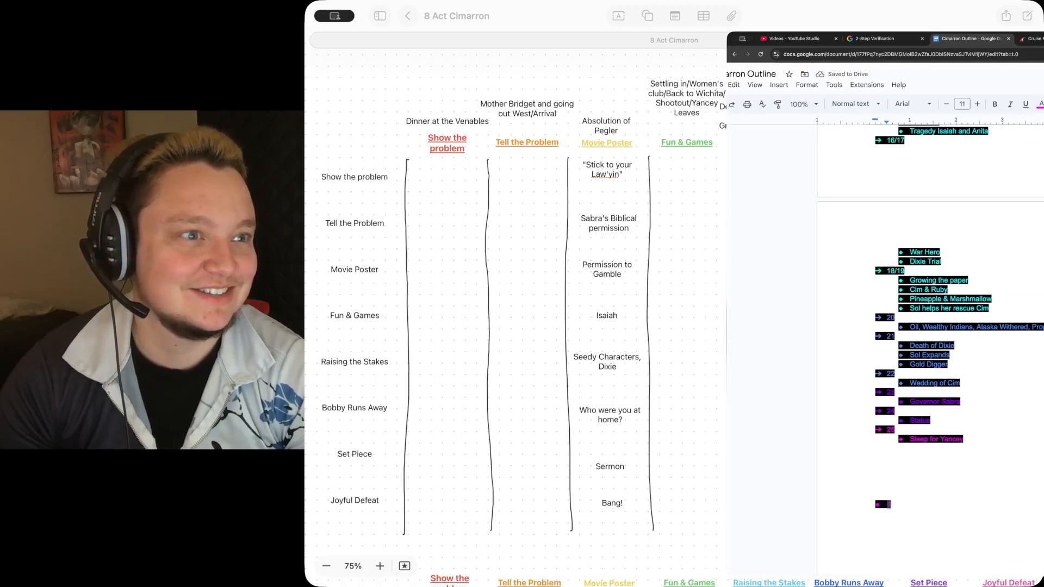
scroll(976, 407, "left", 2)
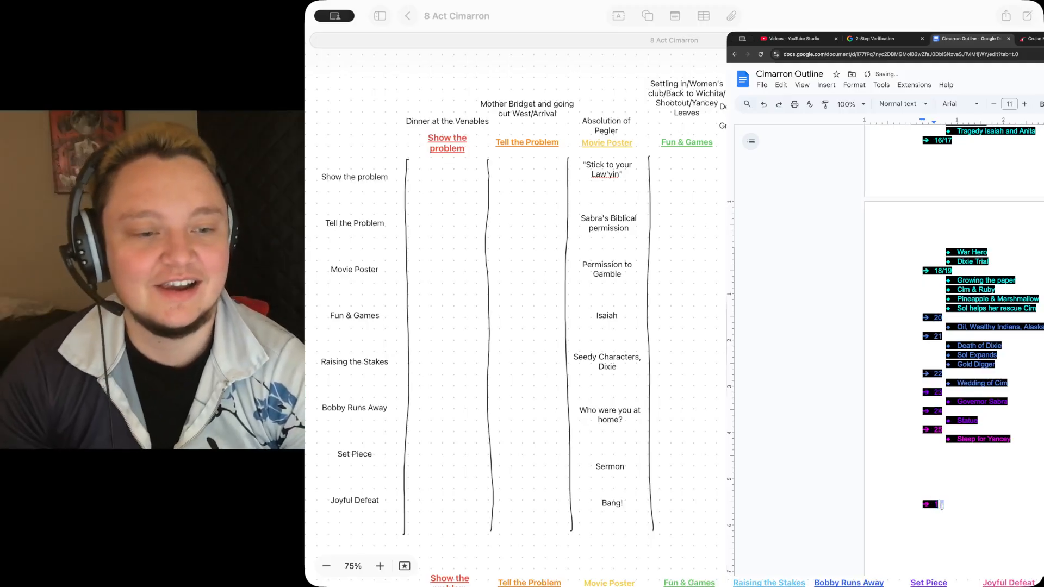
key("Return")
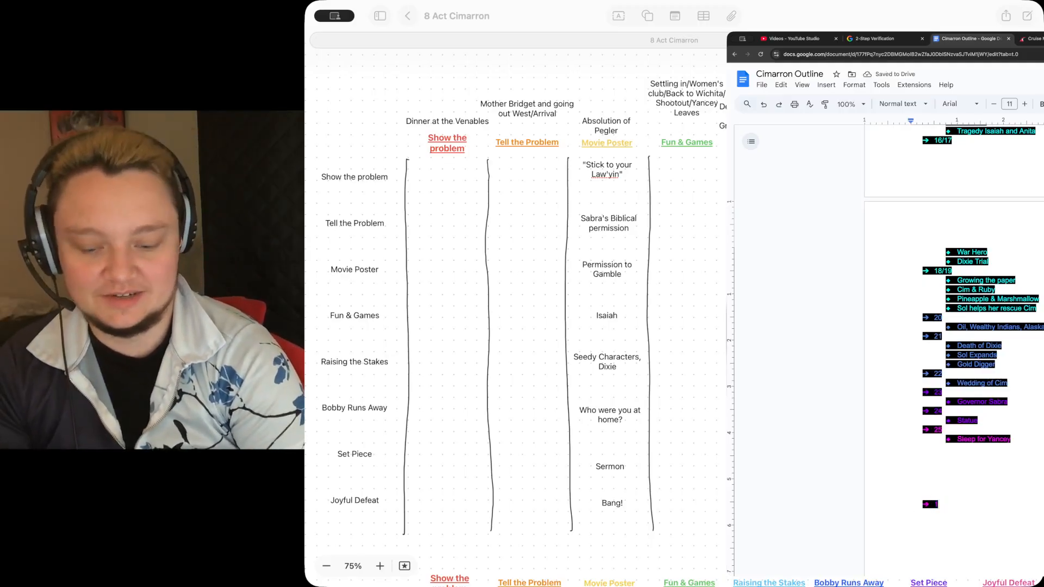
type("Show")
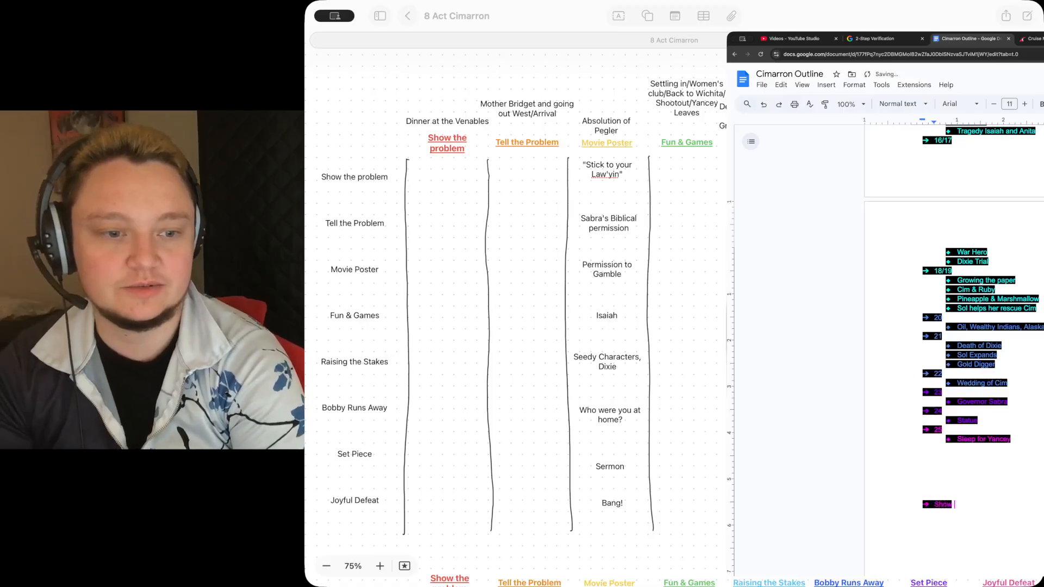
type(" The Problem")
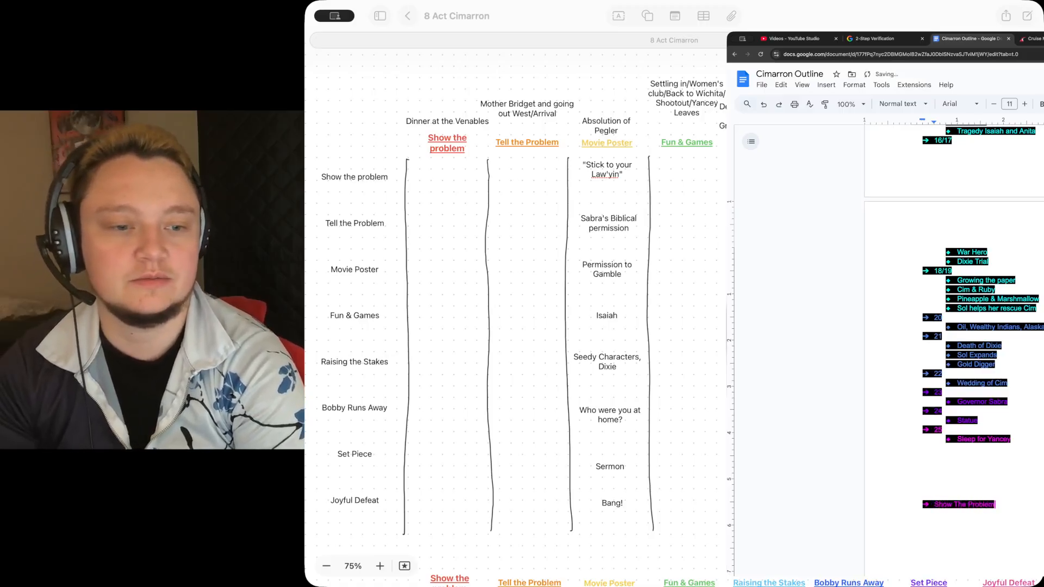
Add the arrow-bulleted items "Tell the Problem" and "Movie Poster" below "Show The Problem".
key("Return")
type("Tell the Proble")
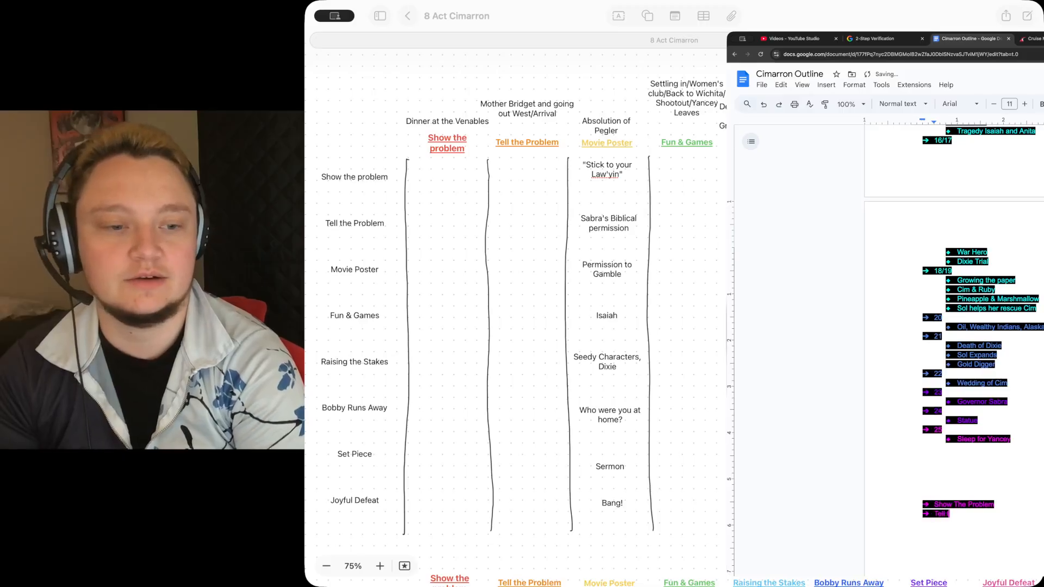
type("m")
key("Return")
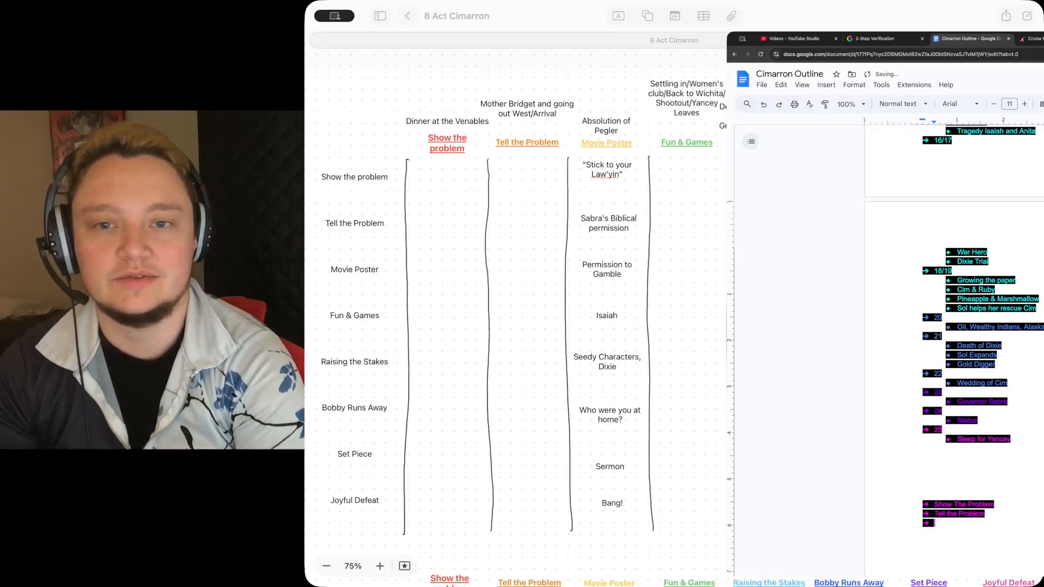
type("Movie Poster")
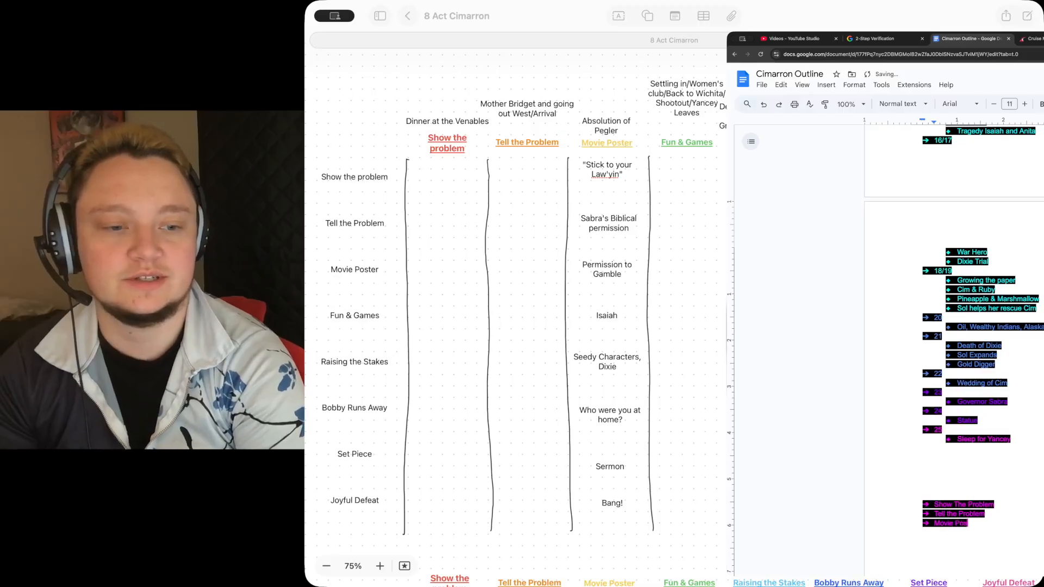
Add the indented sub-items "Stick to your lawyer" and "Sabra's biblical permision" under "Movie Poster".
key("Return")
key("Tab")
type("Stick to your law'")
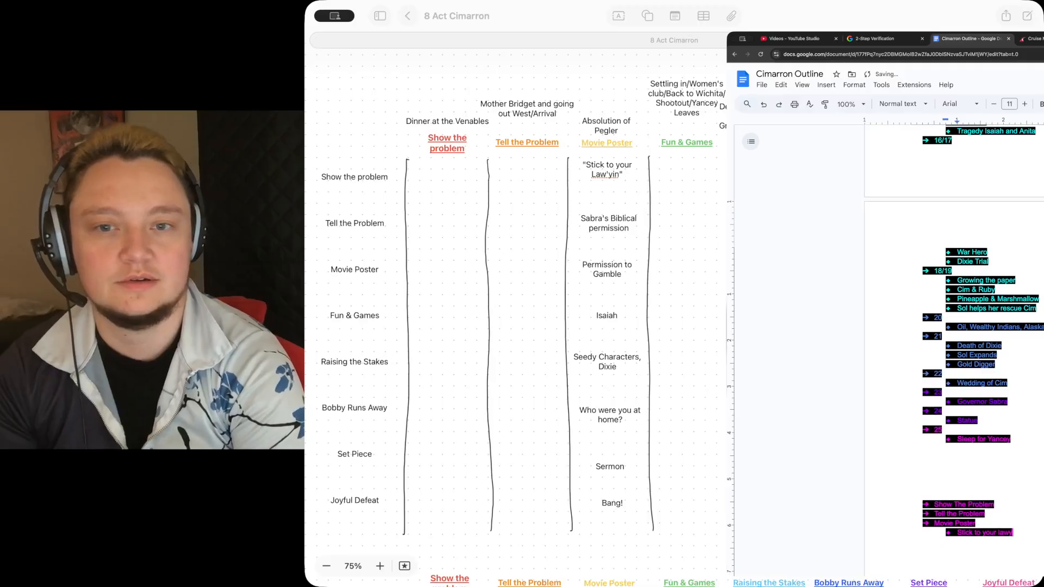
type("yin")
key("Return")
type("S")
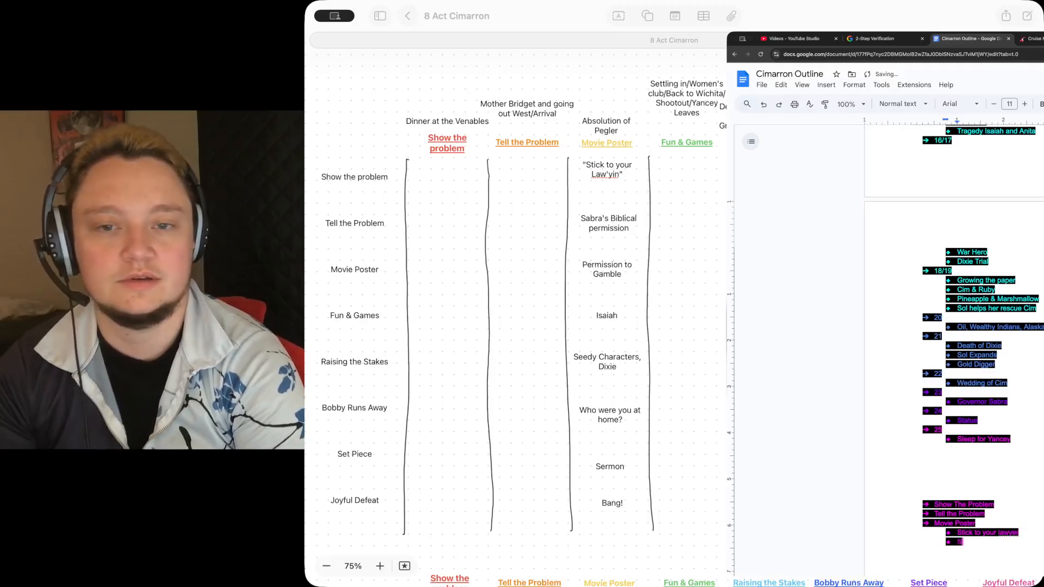
type("abra's")
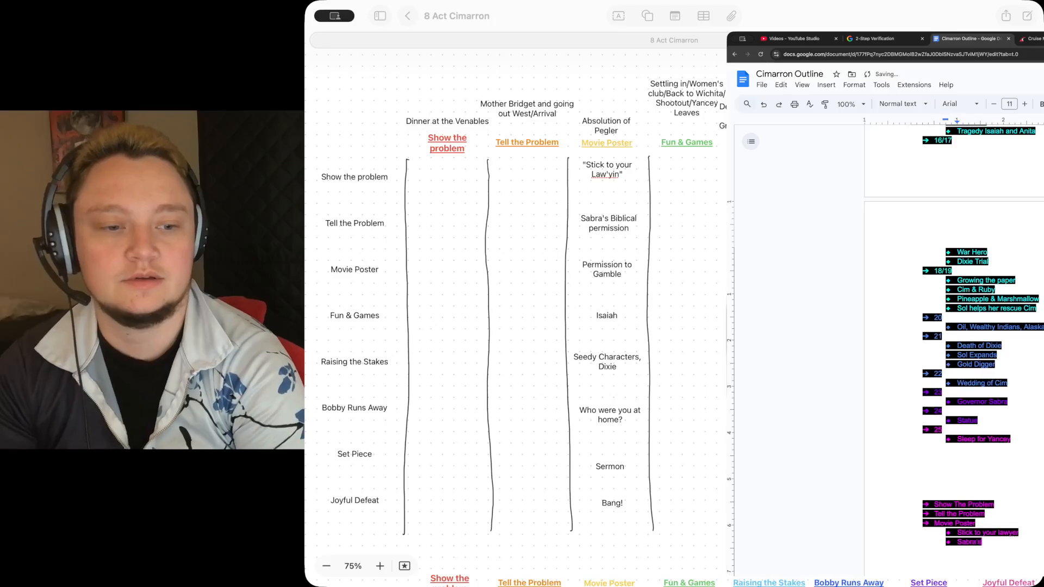
type(" bibl")
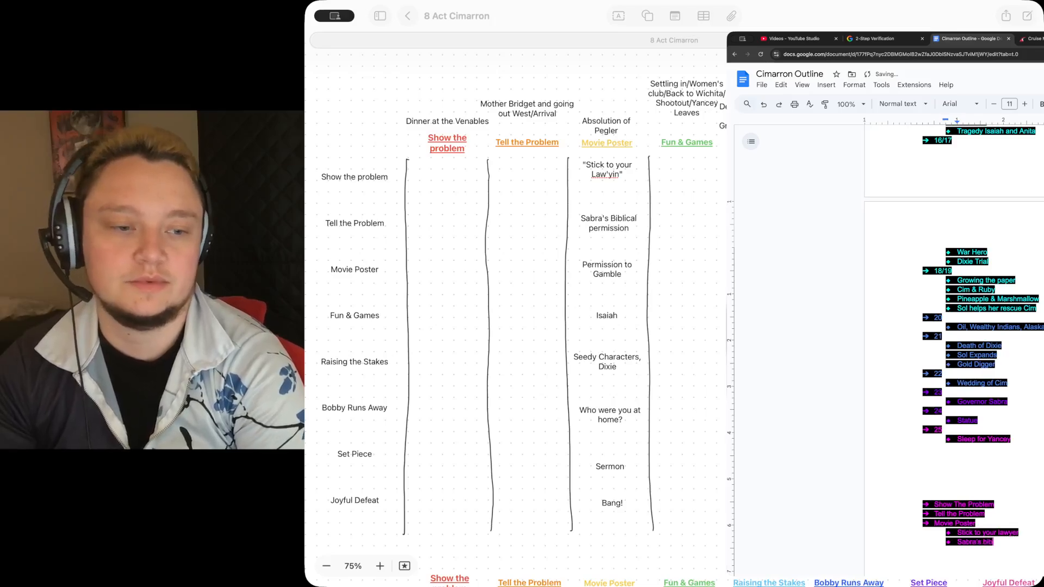
type("ical permissio")
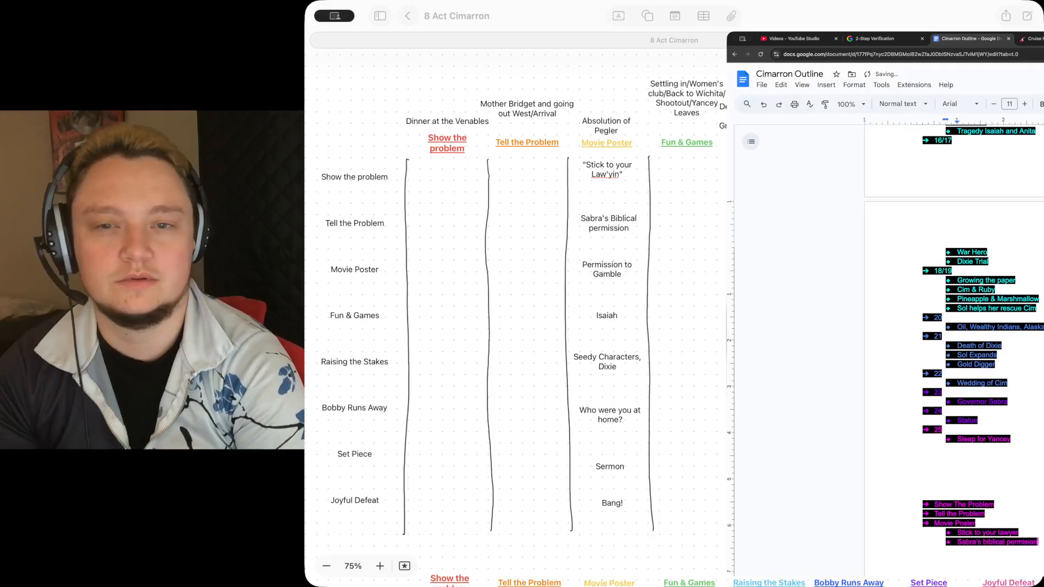
type("n")
Continue the "Movie Poster" sub-list with the items "Permission to gamble" and "Isaiah".
key("Return")
type("Permission to G")
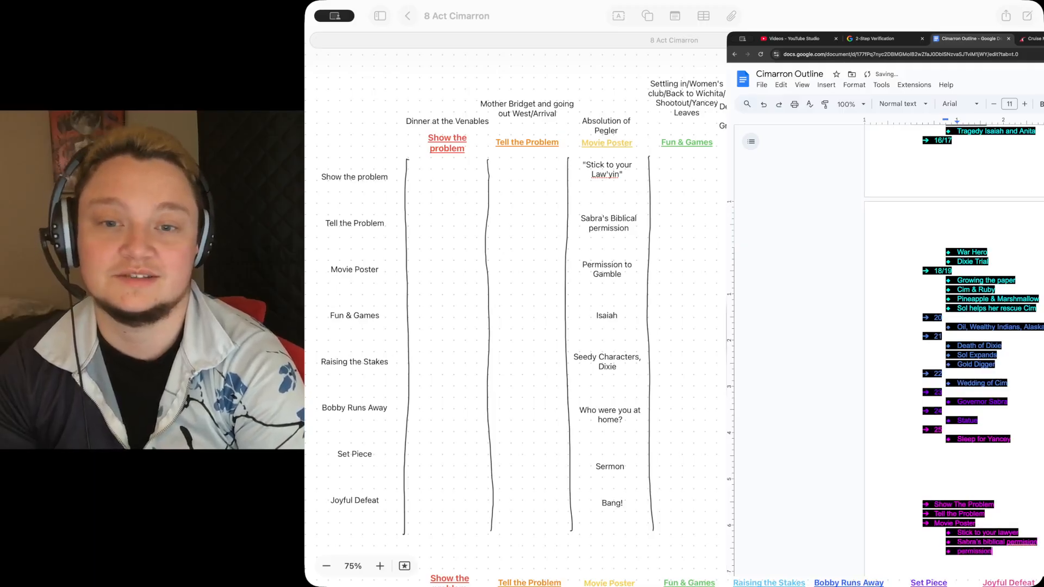
type("amble")
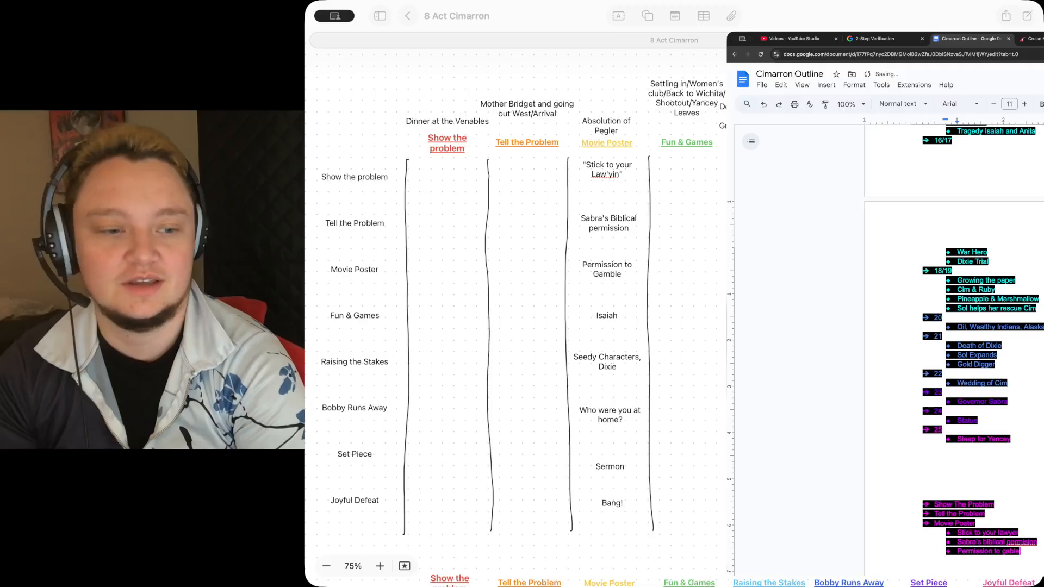
key("BackSpace")
key("BackSpace")
key("BackSpace")
type("mble")
key("Return")
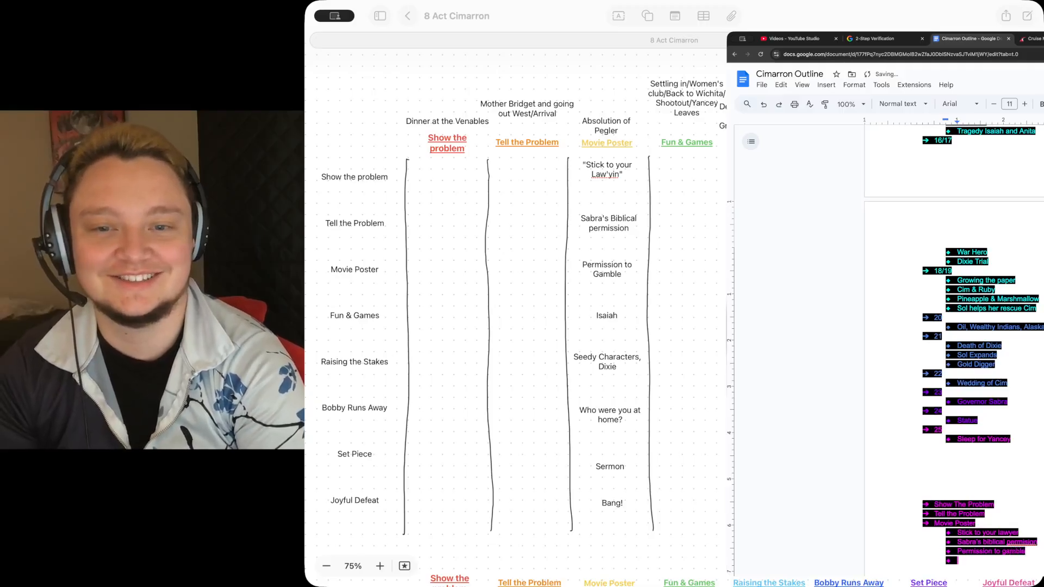
type("Isai")
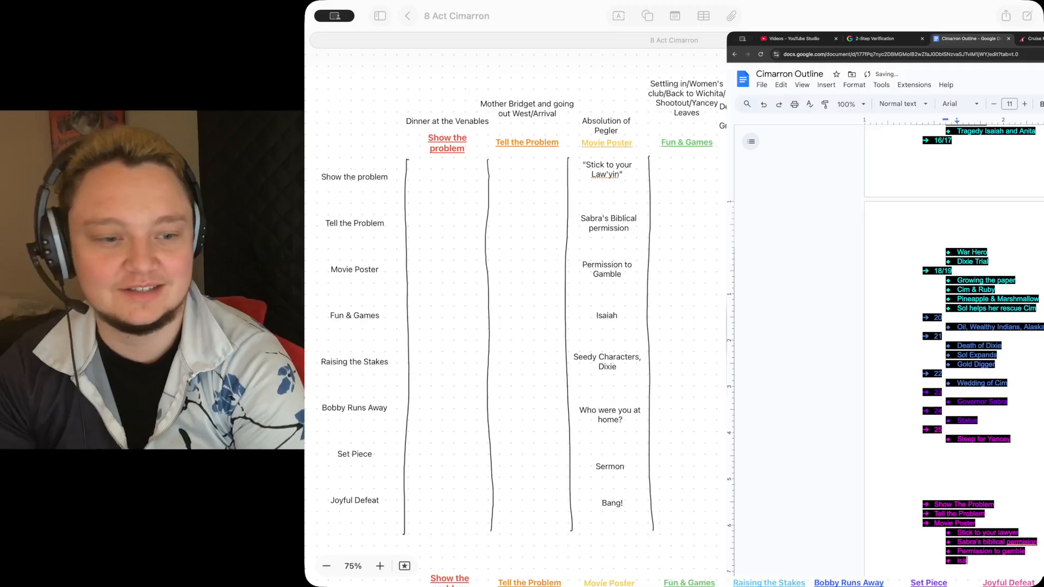
type("ah")
Complete the "Movie Poster" sub-list with "Seedy Characters, Dixie", "Who were you at home", "Sermon" and "Bang".
key("Return")
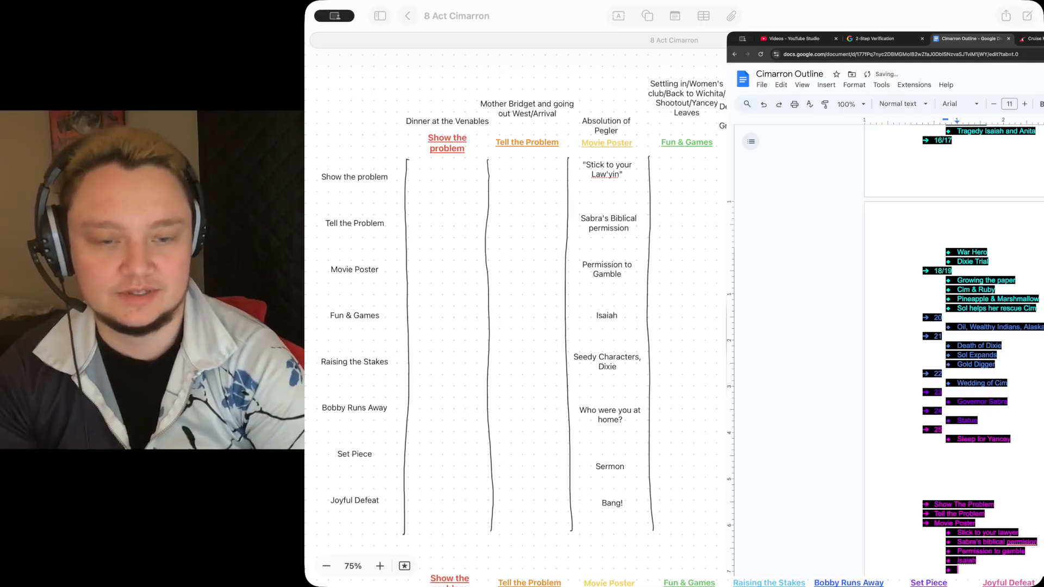
type("S")
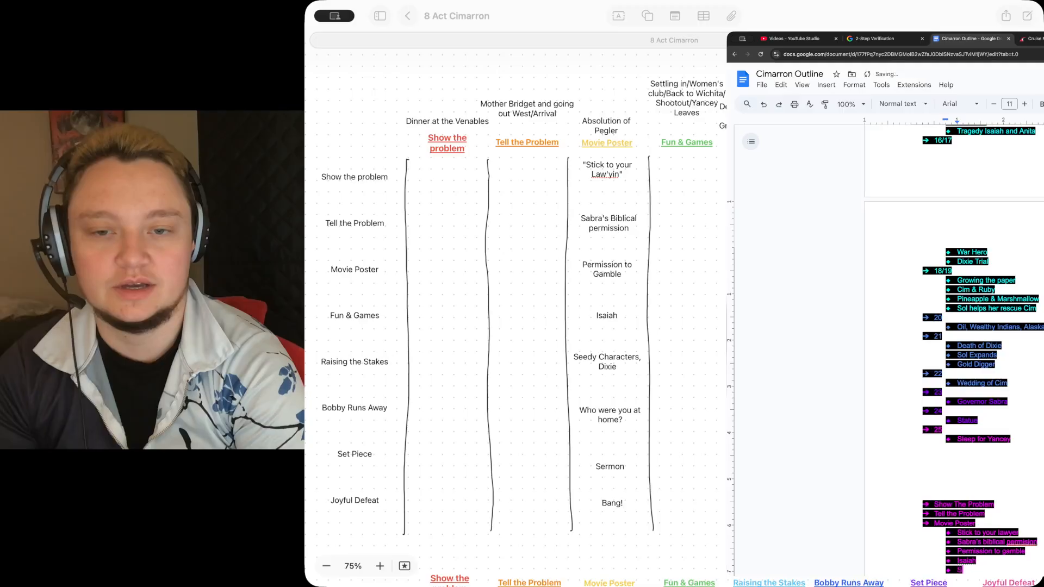
type("eedy Characters, Dixie")
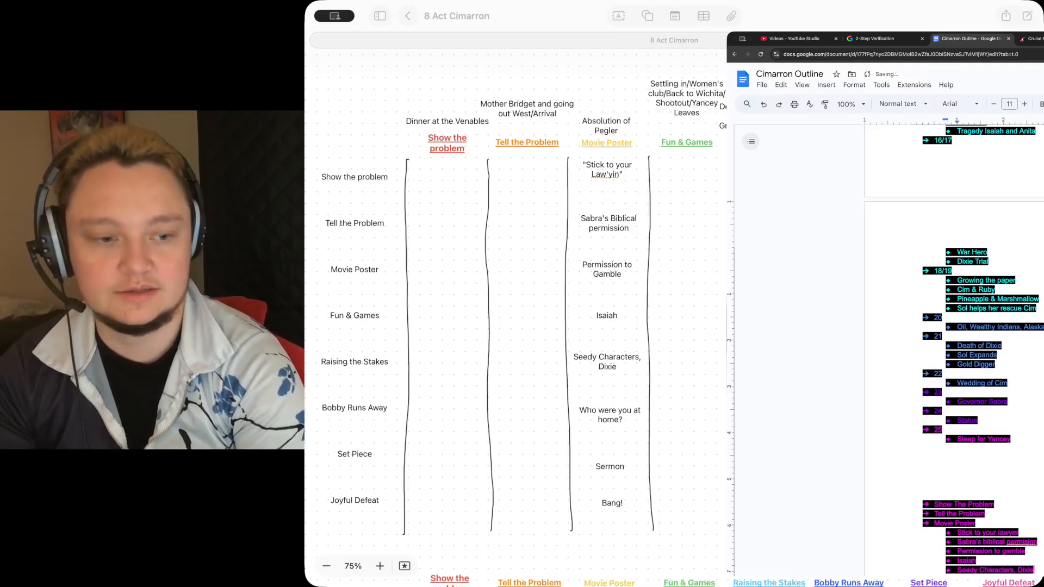
key("Return")
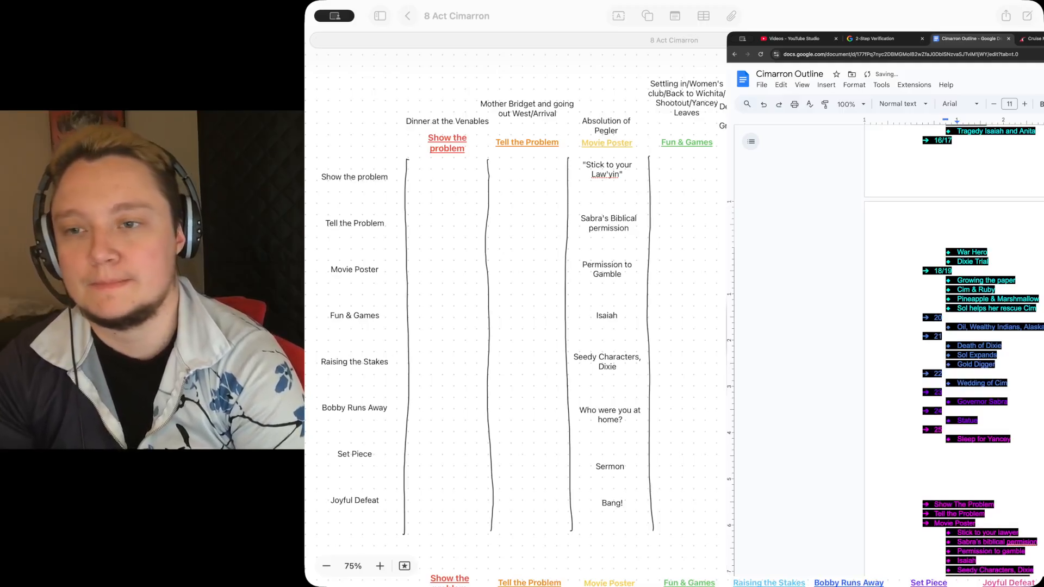
Recolour the whole new beat list, from "Show The Problem" through "Bang", in yellow.
scroll(886, 326, "down", 3)
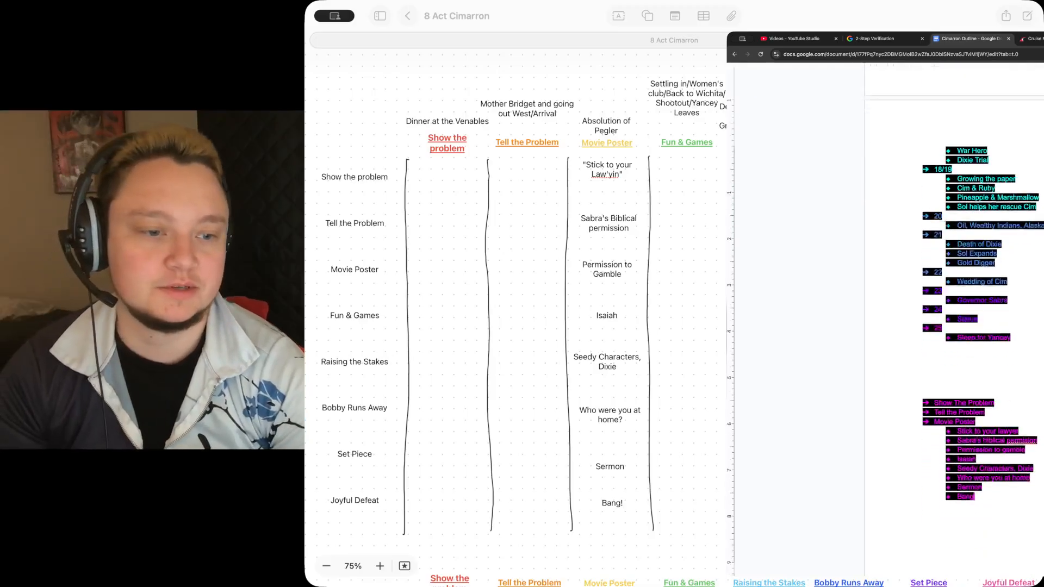
left_click_drag(983, 432, 907, 337)
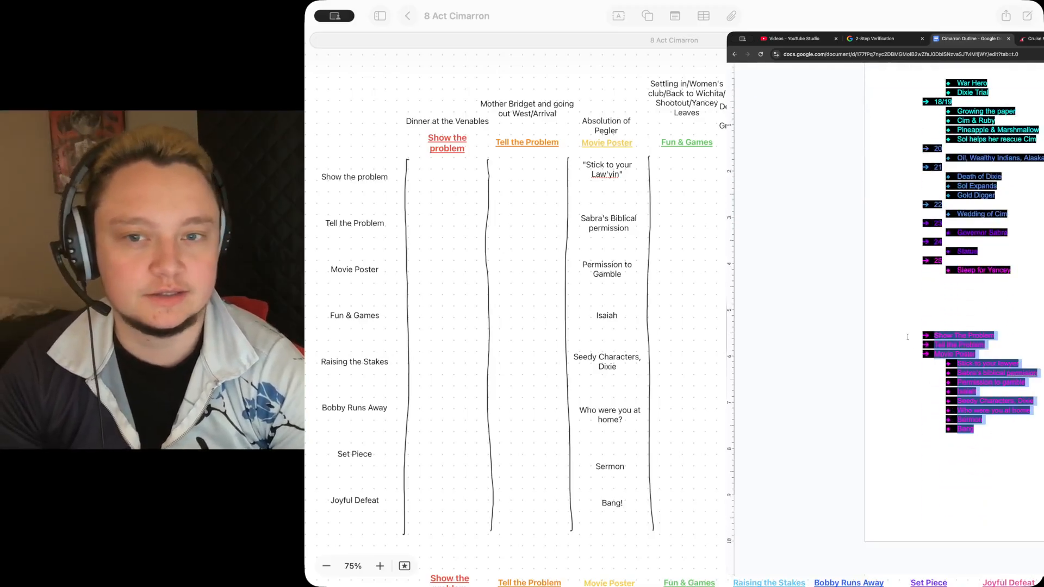
scroll(978, 218, "up", 8)
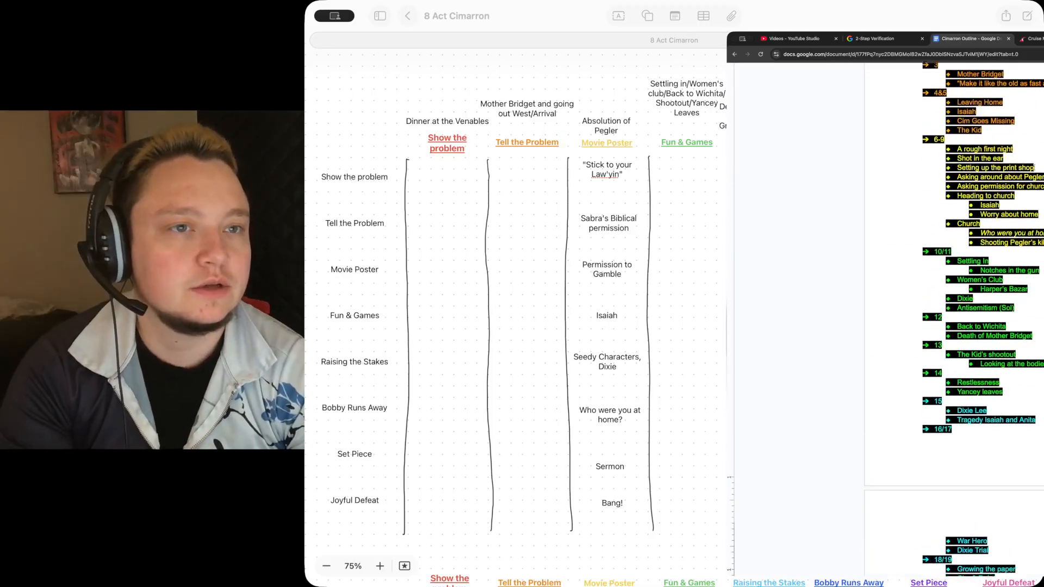
scroll(1024, 98, "up", 5)
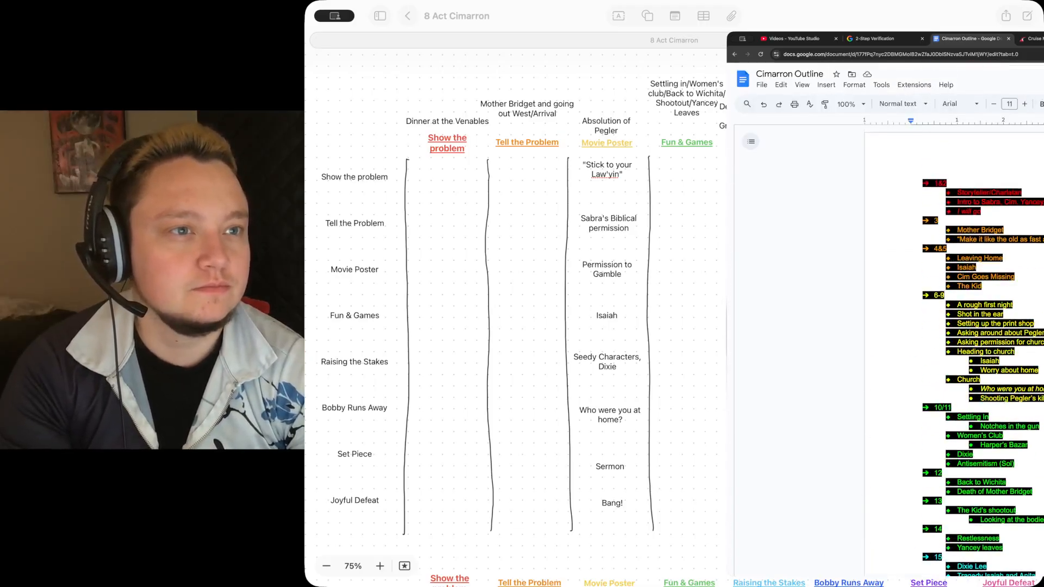
scroll(988, 460, "down", 10)
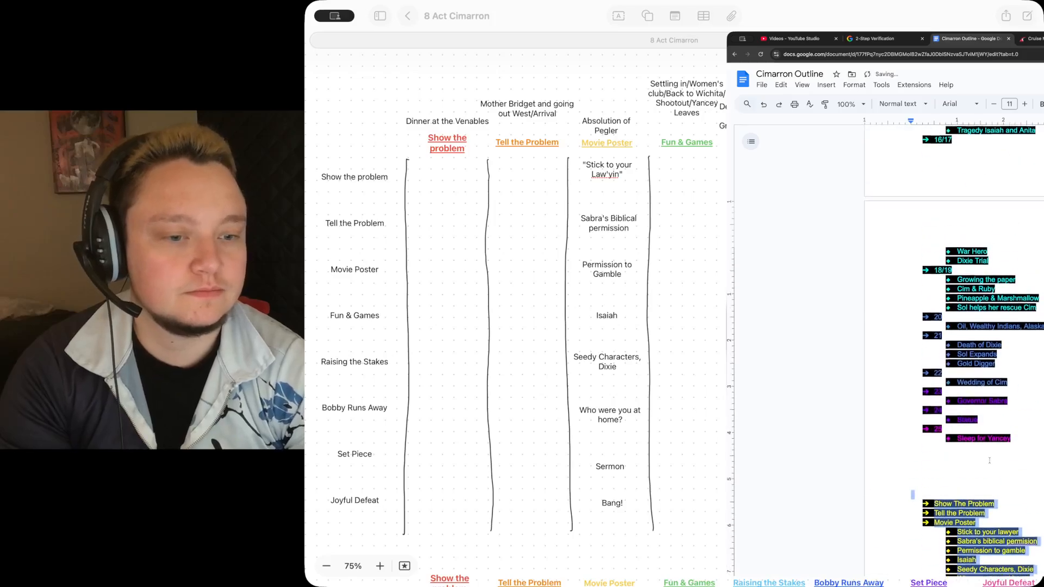
Add the top-level item "Fun & Games" after "Bang", with an empty indented sub-item under it.
left_click(982, 479)
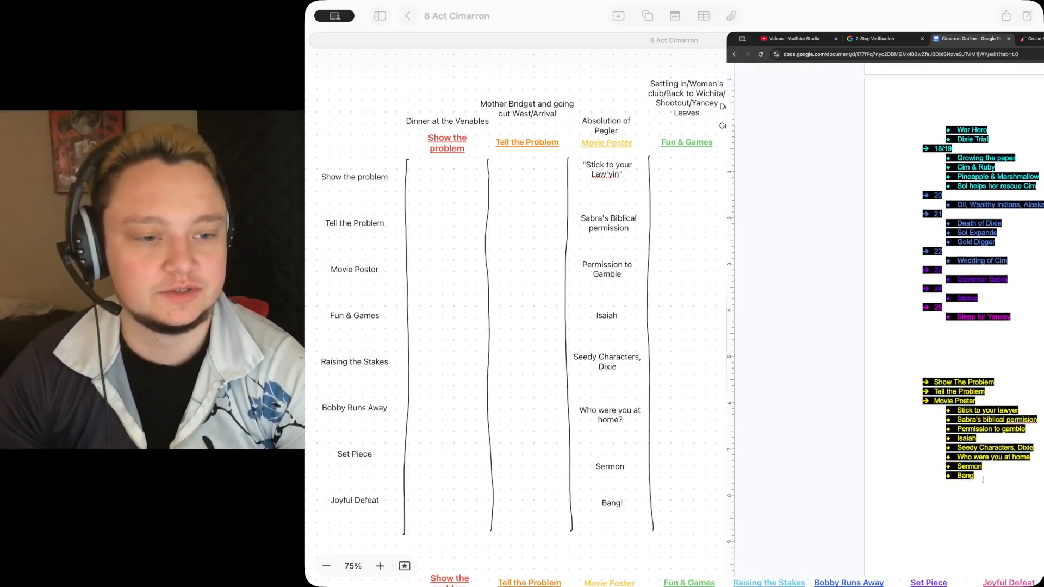
key("Return")
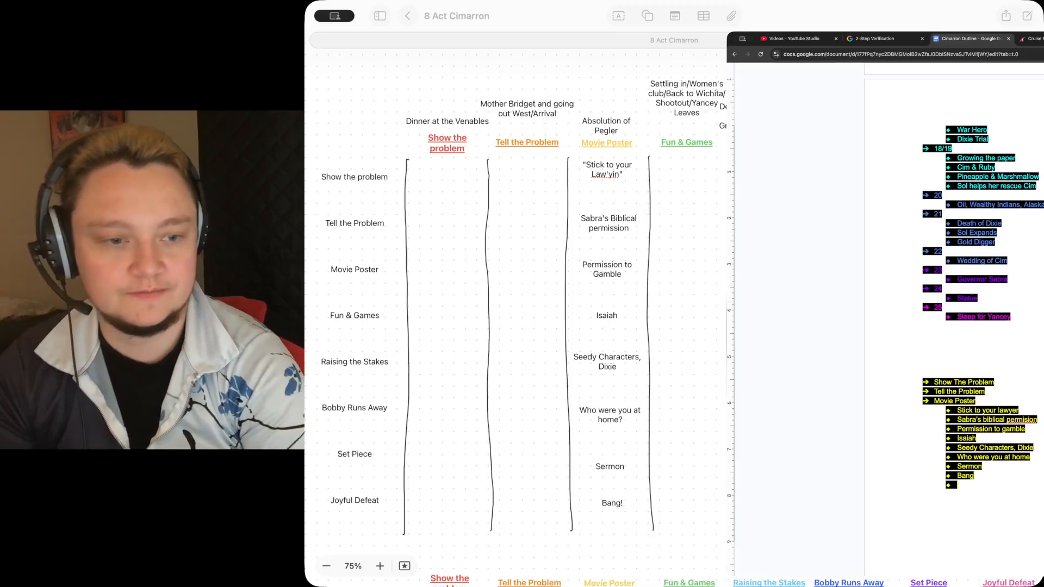
key("shift+Tab")
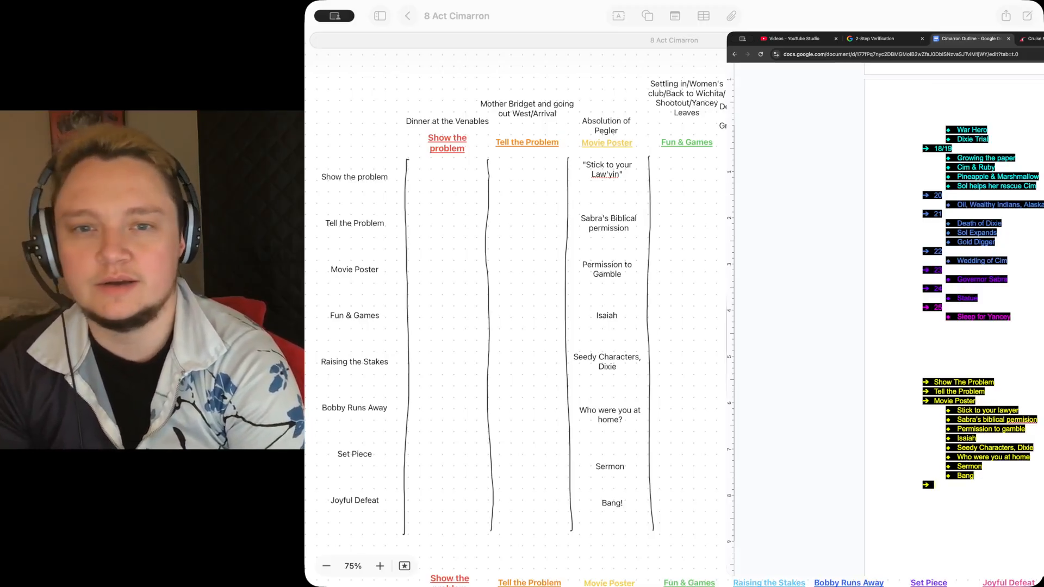
type("Fun & Games")
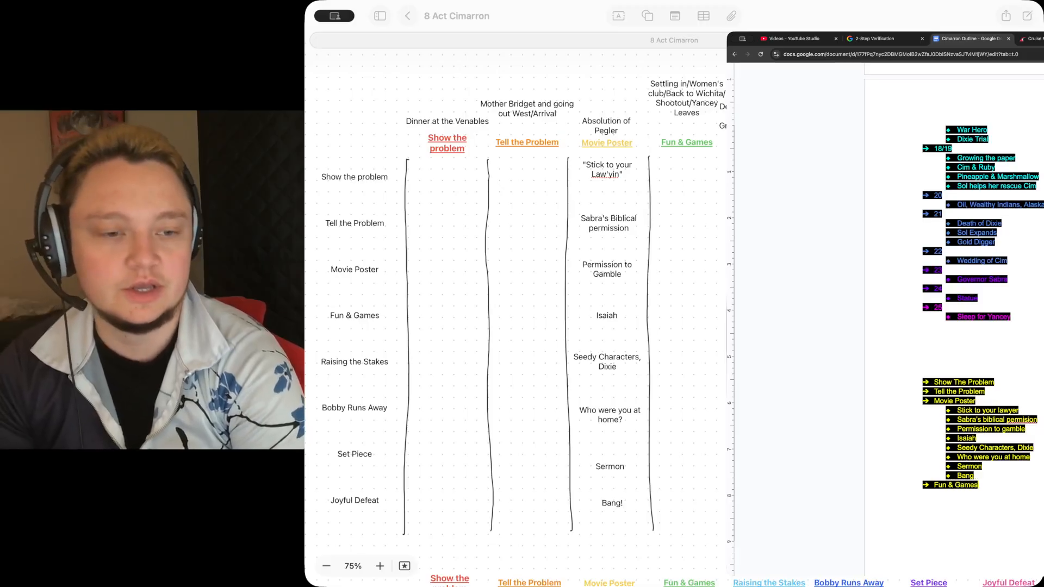
key("Return")
key("Tab")
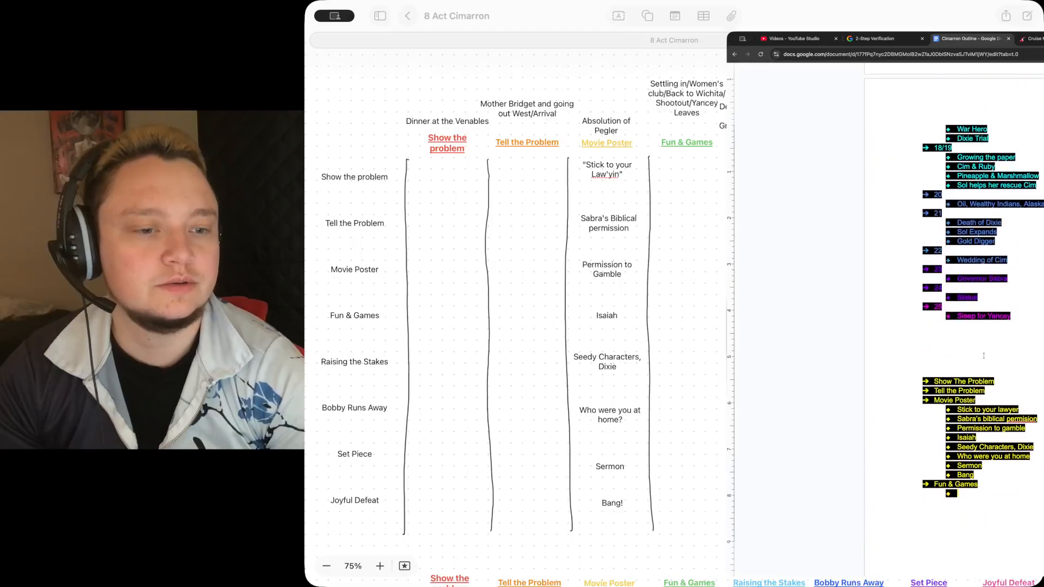
Recolour the "Fun & Games" item green.
scroll(929, 488, "up", 10)
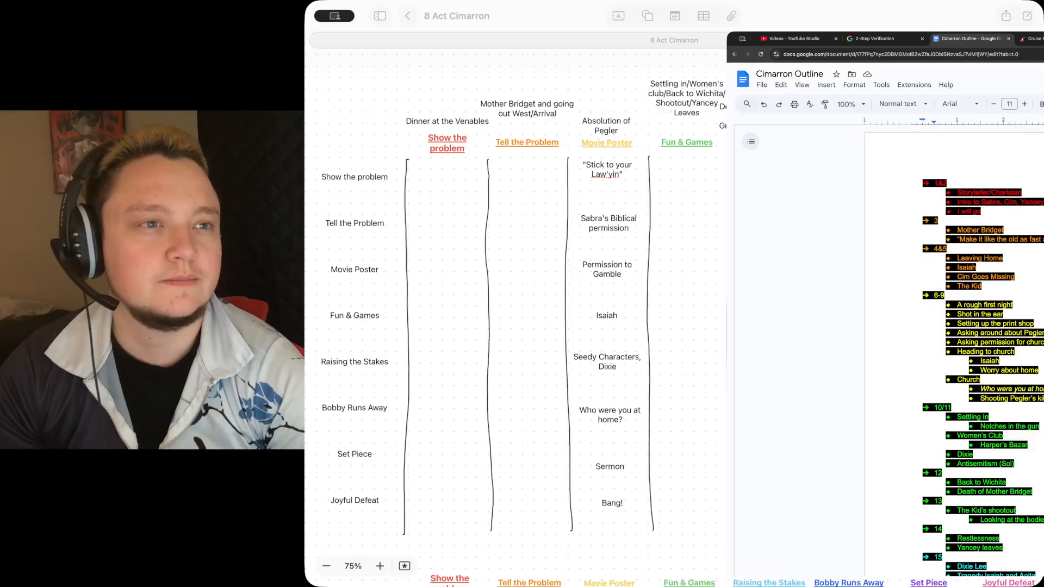
scroll(1009, 375, "down", 10)
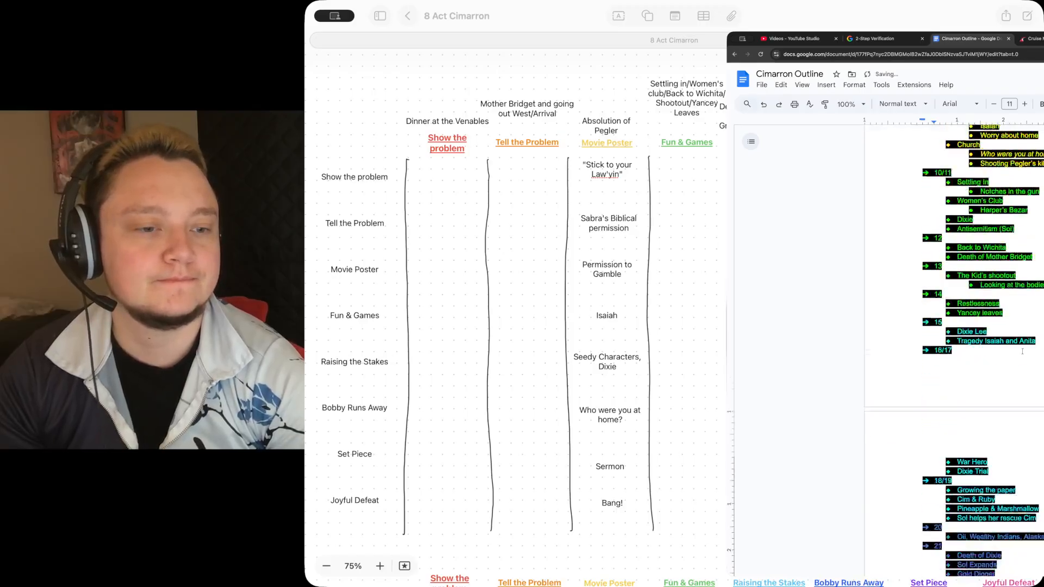
scroll(1006, 413, "down", 2)
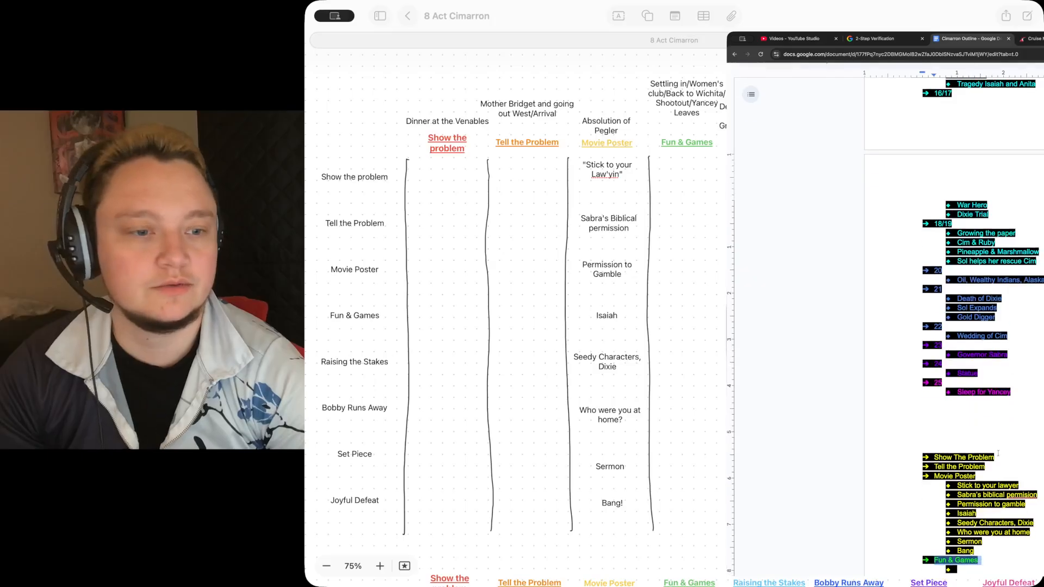
Recolour the "Tell the Problem" item orange and the "Show The Problem" item red.
scroll(992, 466, "up", 10)
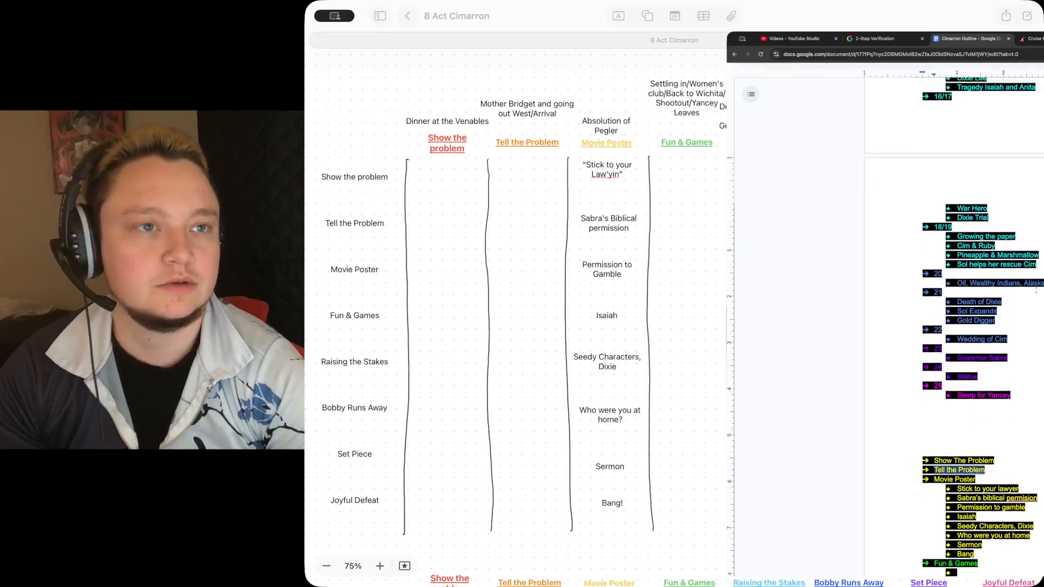
scroll(978, 326, "up", 2)
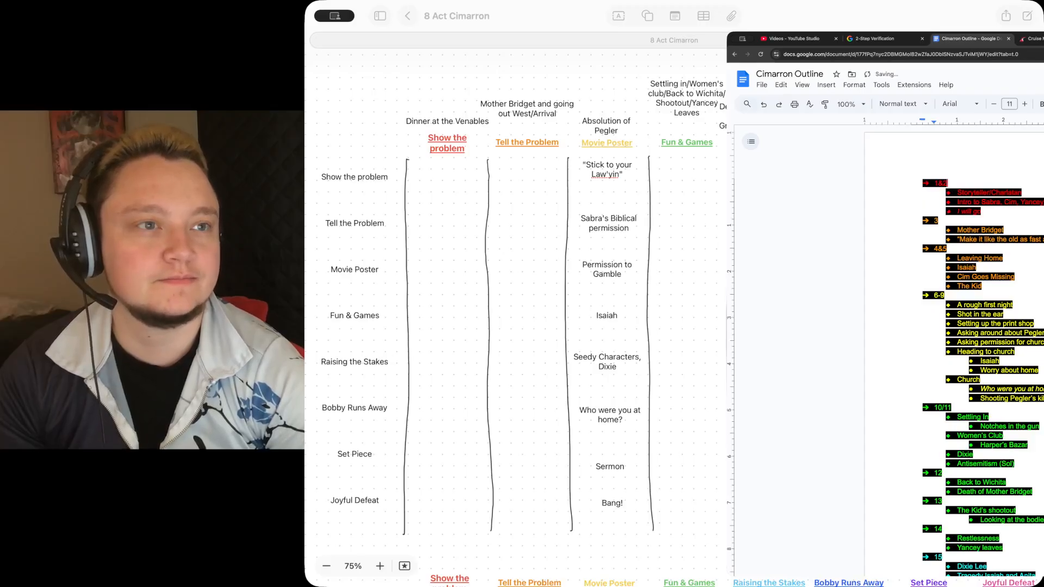
scroll(993, 498, "down", 8)
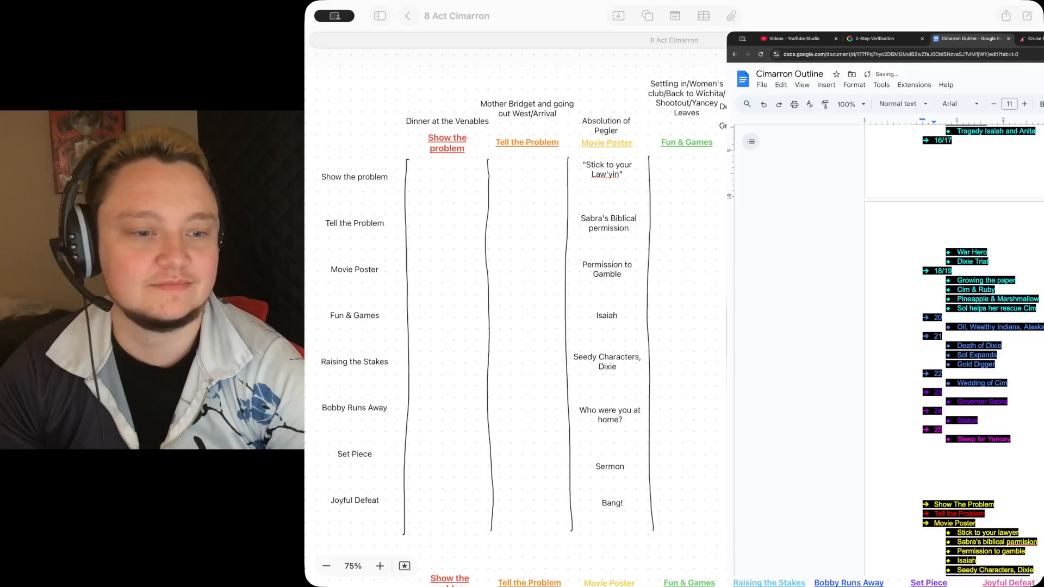
left_click_drag(988, 514, 908, 513)
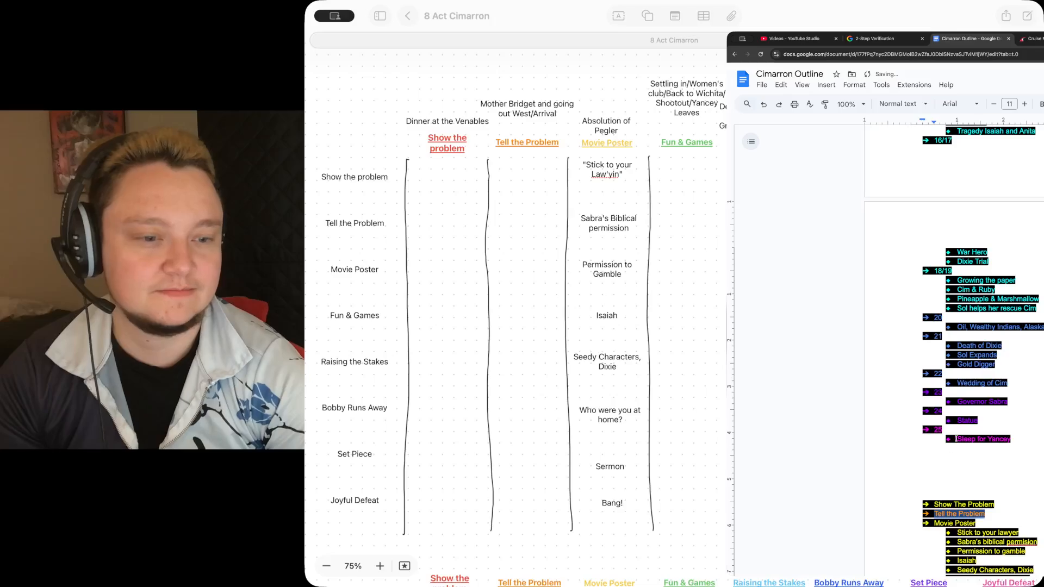
left_click(1000, 506)
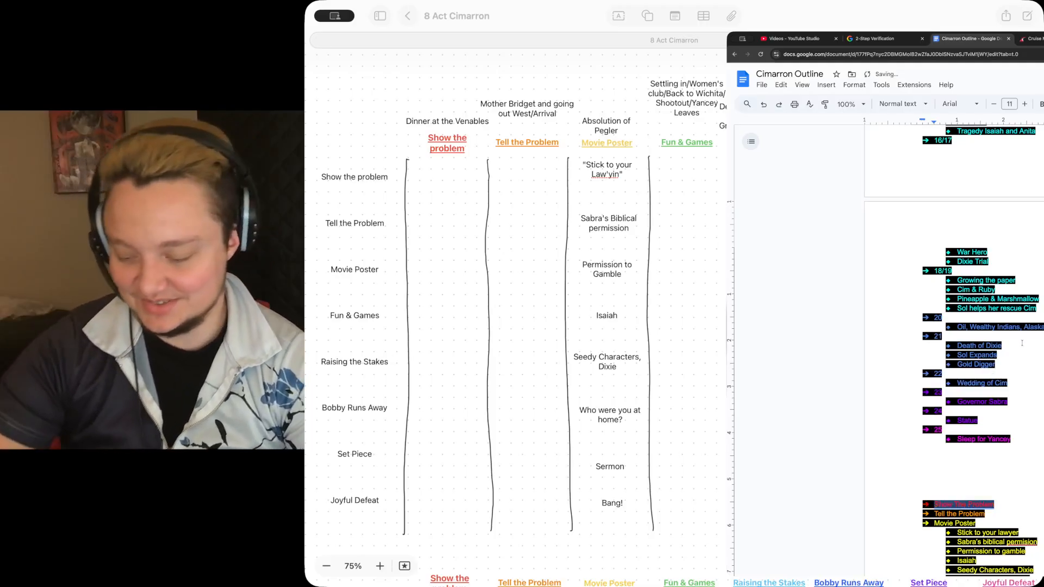
scroll(1021, 343, "down", 5)
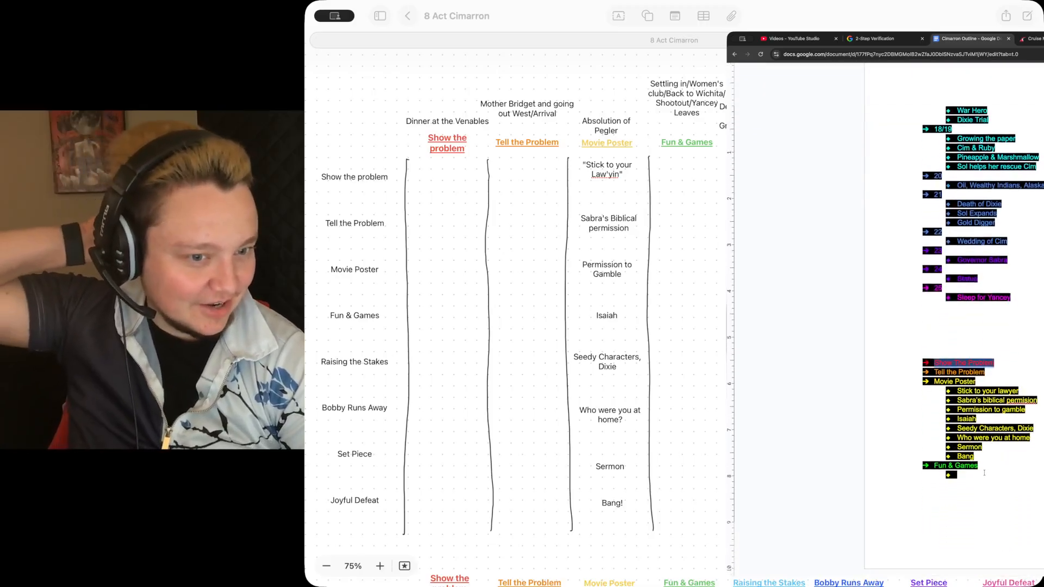
Indent the empty sub-item under "Fun & Games" one level deeper and enter "Notches to gun".
scroll(984, 473, "up", 8)
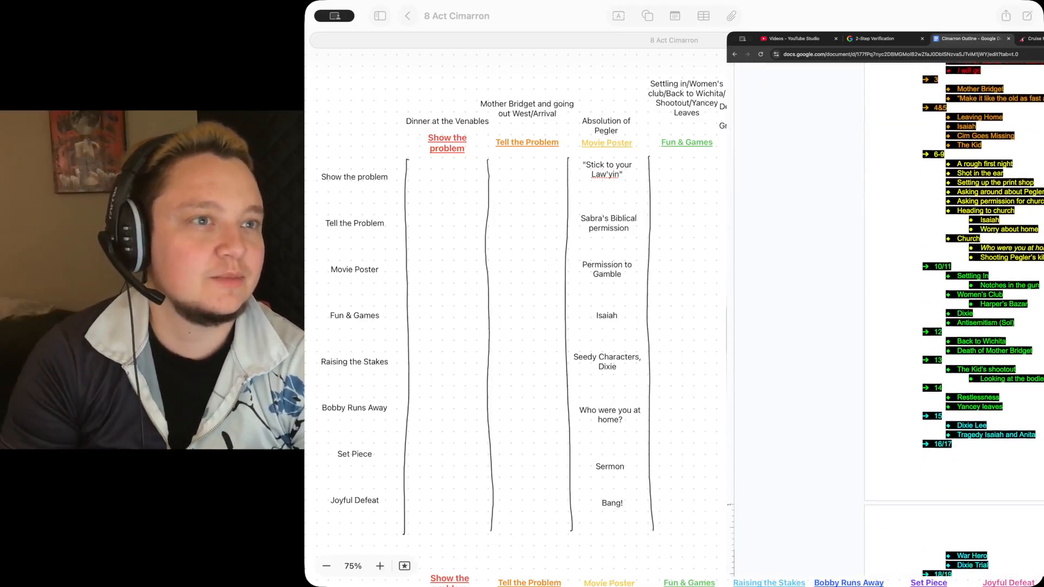
scroll(984, 326, "up", 3)
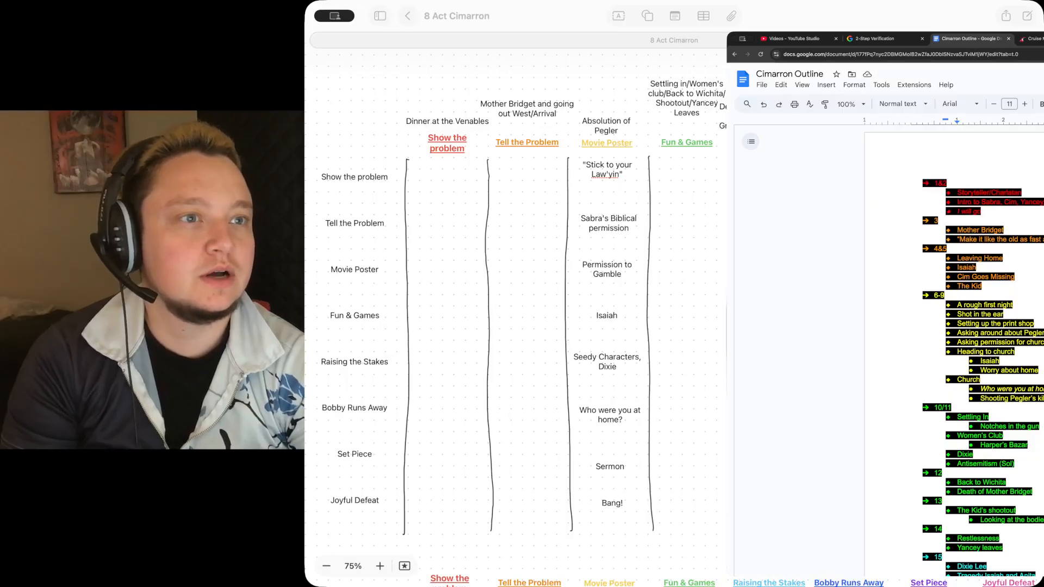
scroll(947, 429, "down", 10)
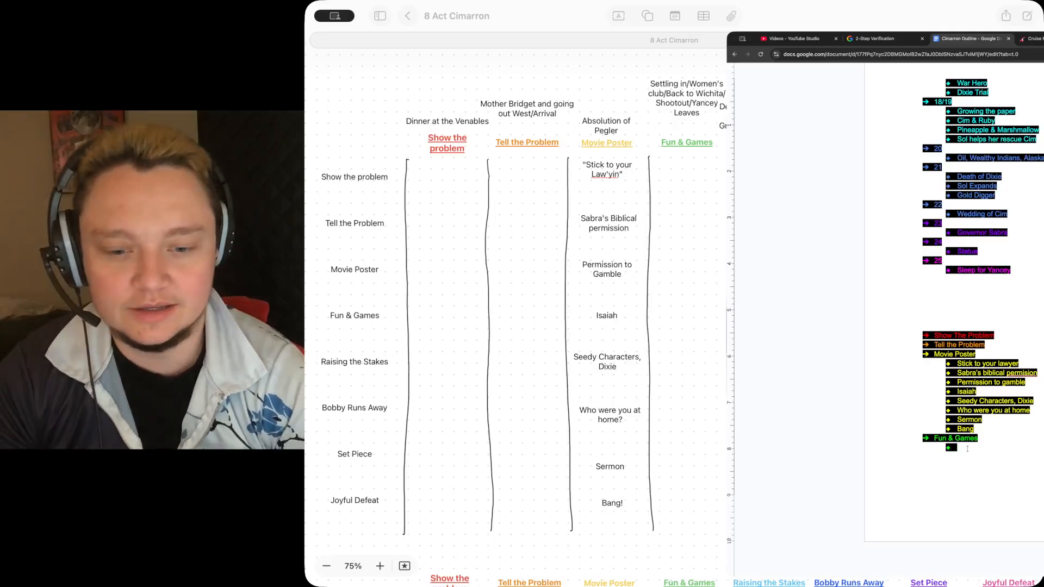
key("Tab")
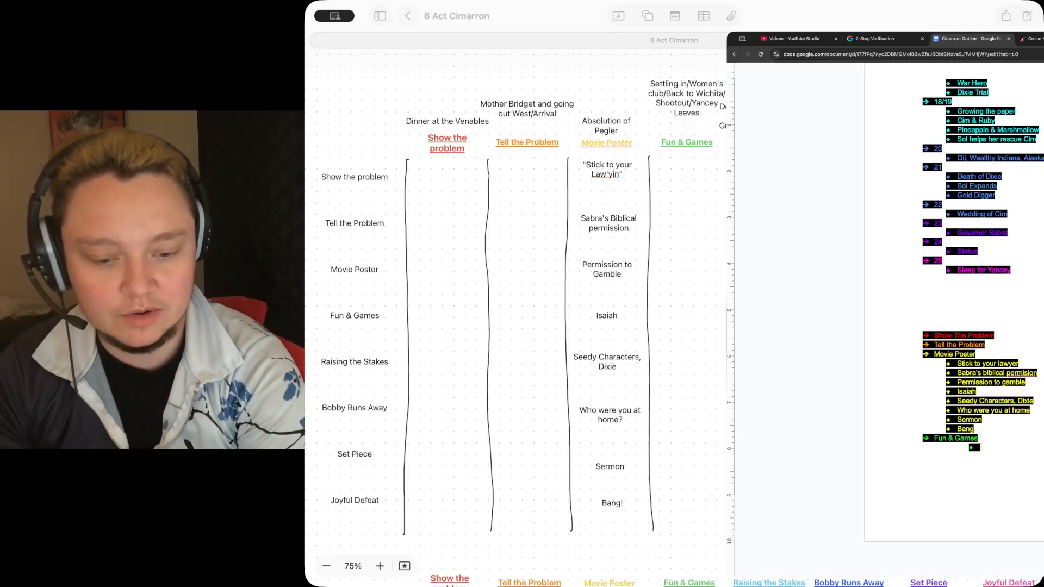
type("Notches")
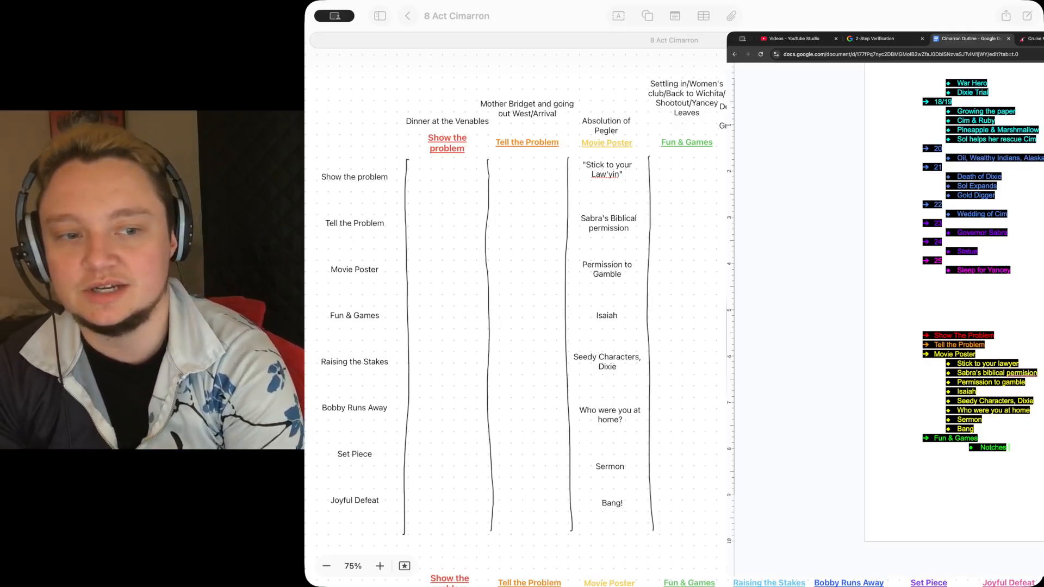
type(" to gun")
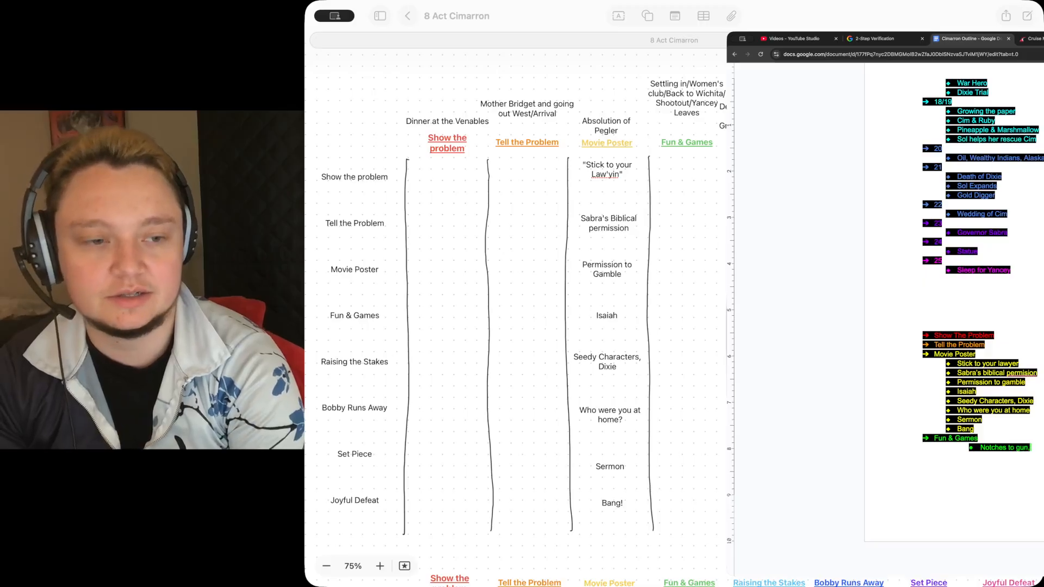
type(", Tall")
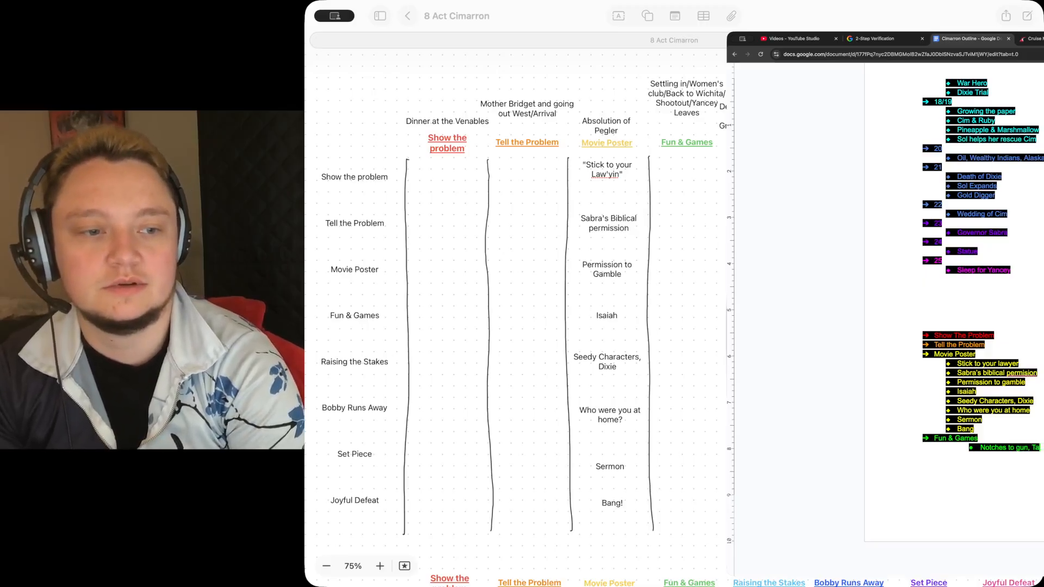
key("BackSpace")
key("BackSpace")
key("BackSpace")
key("BackSpace")
key("BackSpace")
Add "Talking to Dixie" below "Notches to gun" at the same level, followed by "Women reading the paper" one level higher.
key("Return")
type("Talking")
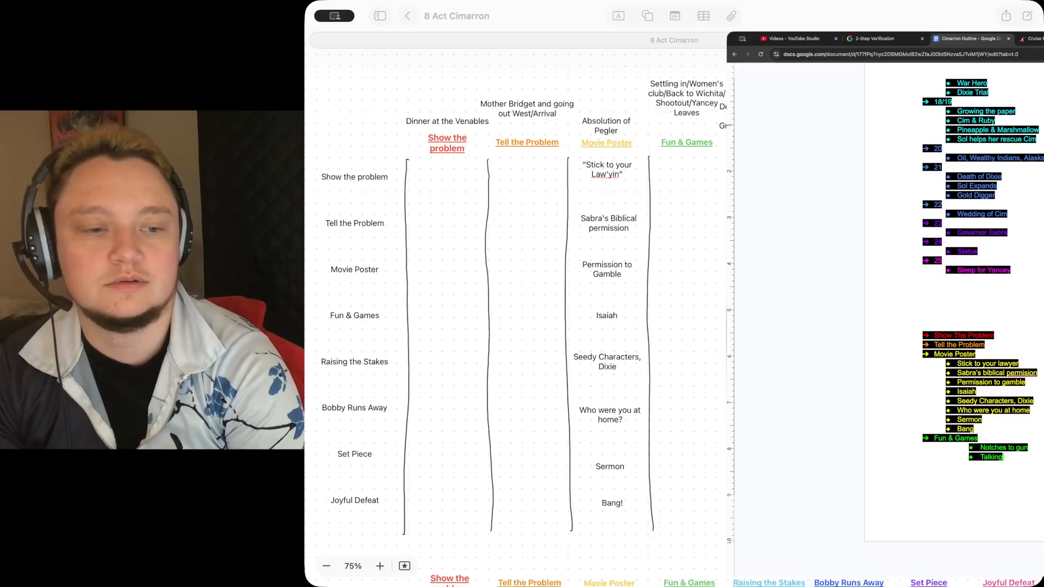
type(" to Dixie")
key("Return")
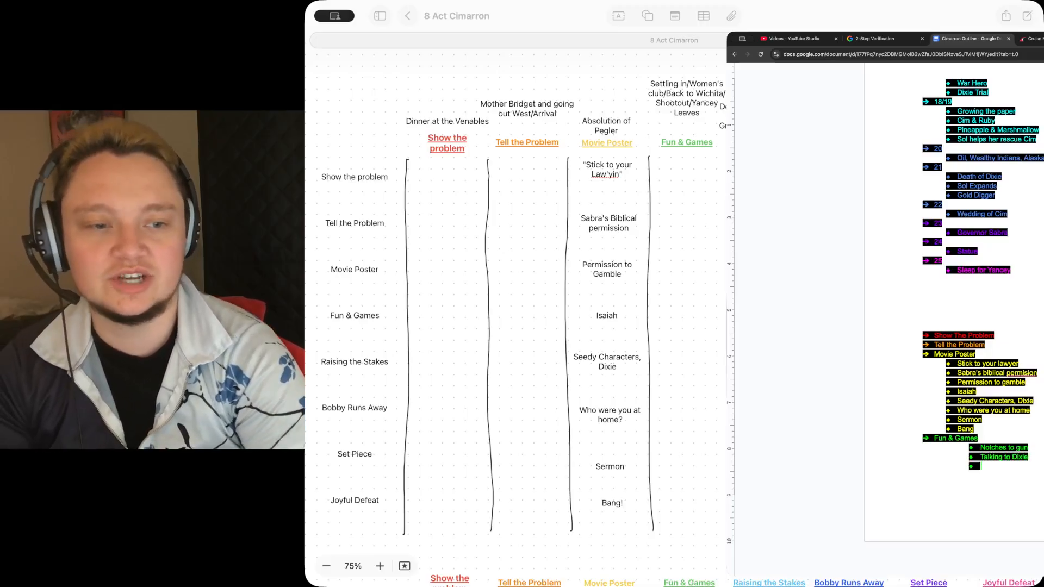
key("shift+Tab")
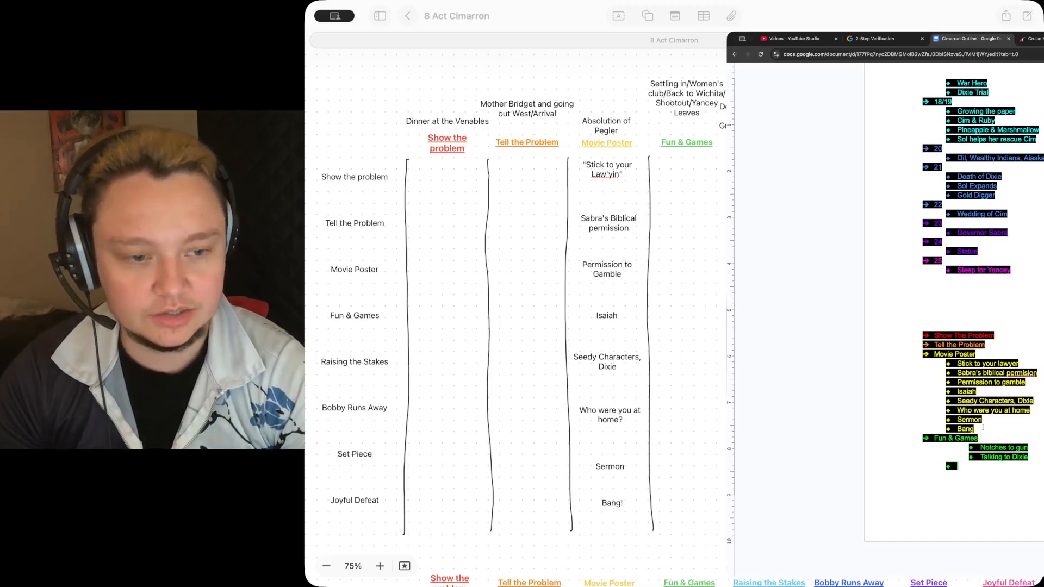
type("Women")
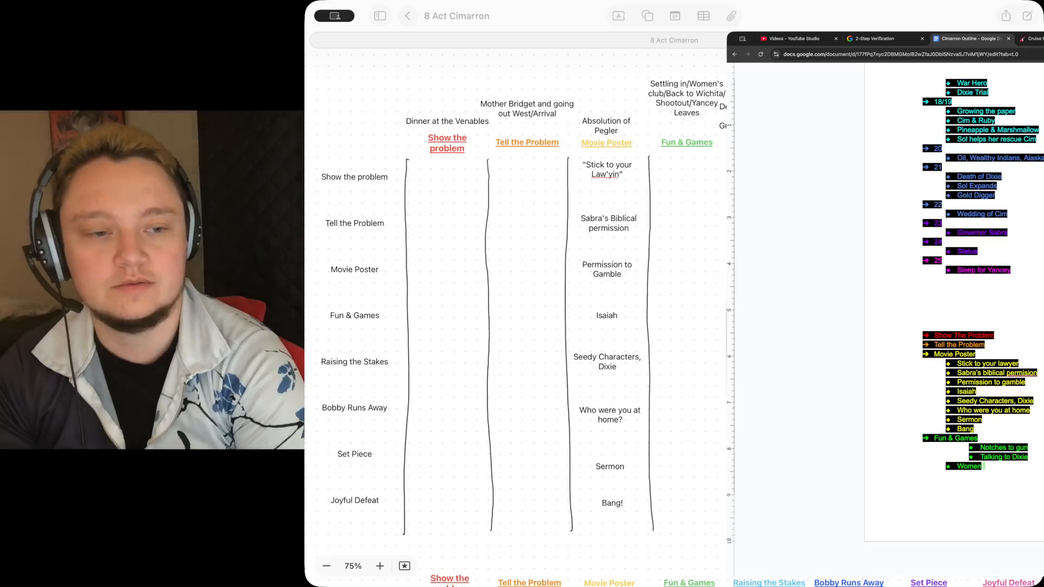
type(" reading the paper")
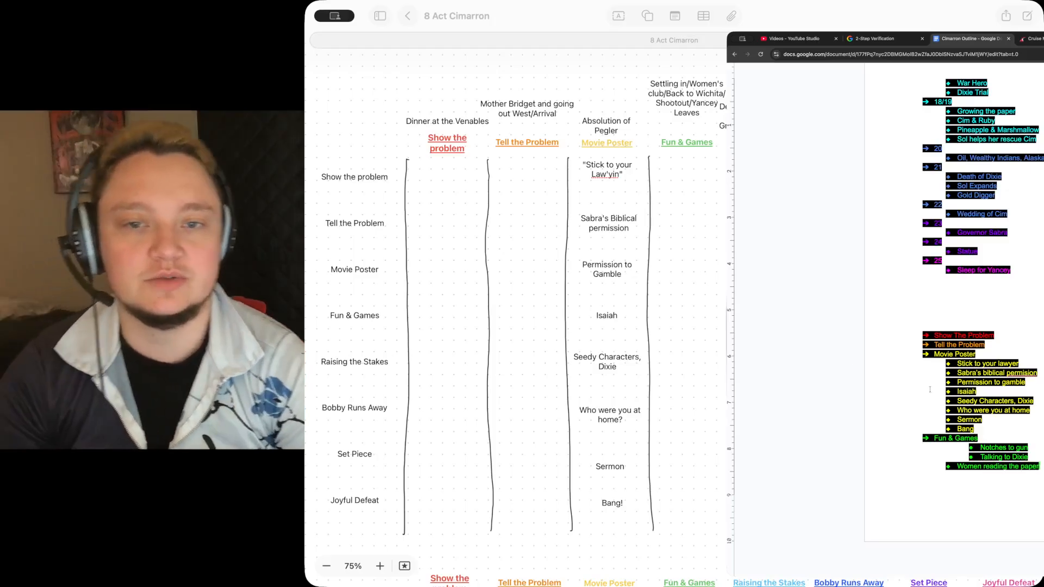
On the 8 Act board, copy the "Stick to your Law'yin" text into Fun & Games' Show the problem row and reword it "Women reading the paper".
left_click(692, 226)
left_click(610, 169)
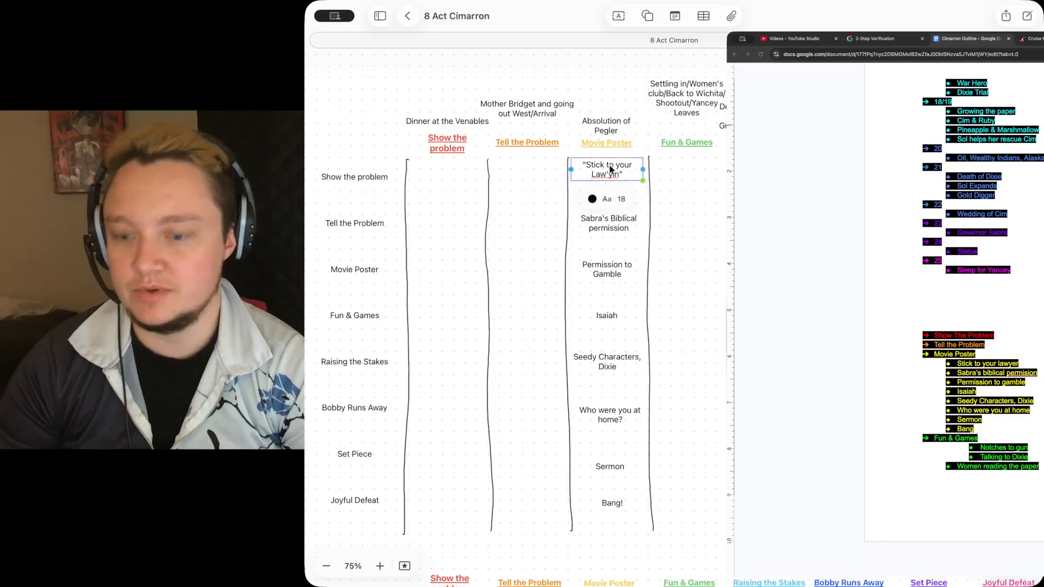
left_click(668, 163)
key("super+v")
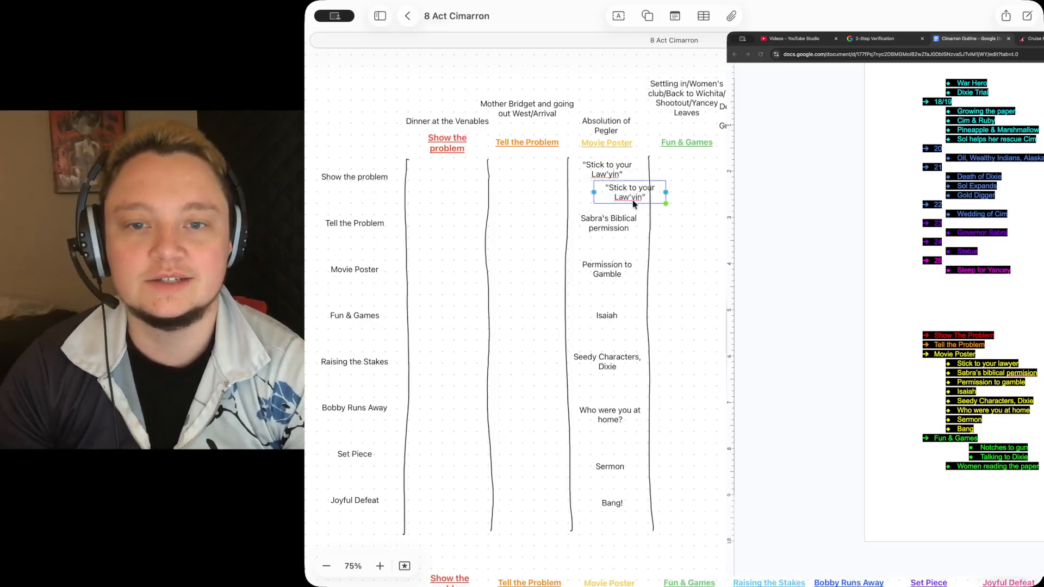
left_click_drag(631, 200, 644, 159)
double_click(693, 173)
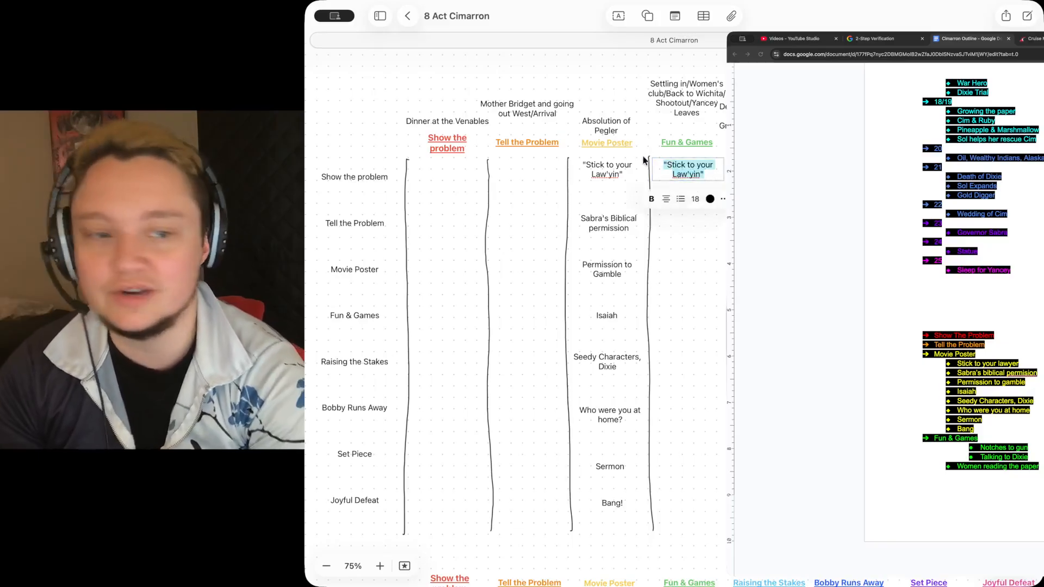
type("Women reading the")
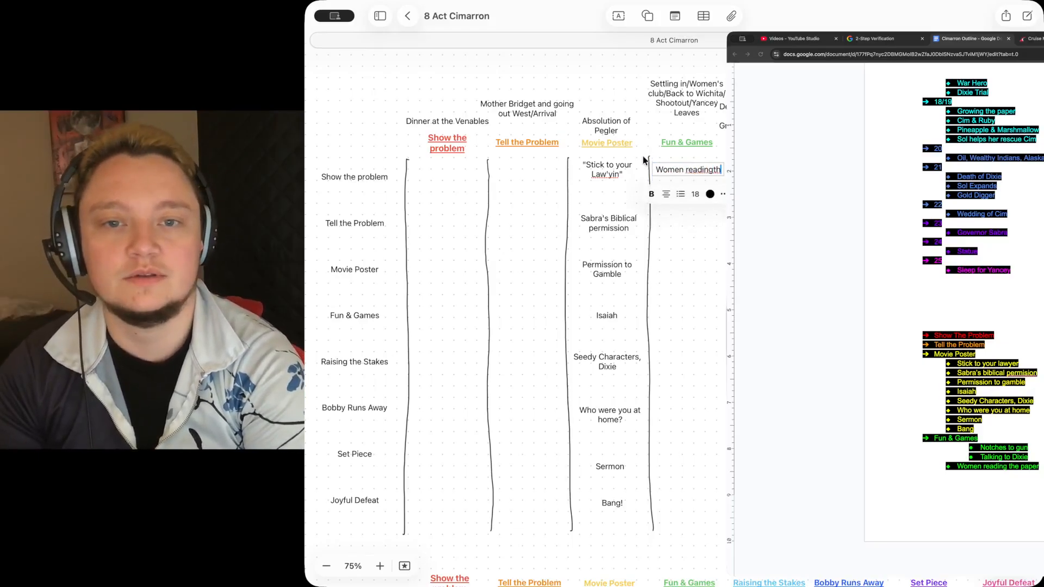
type(" paper")
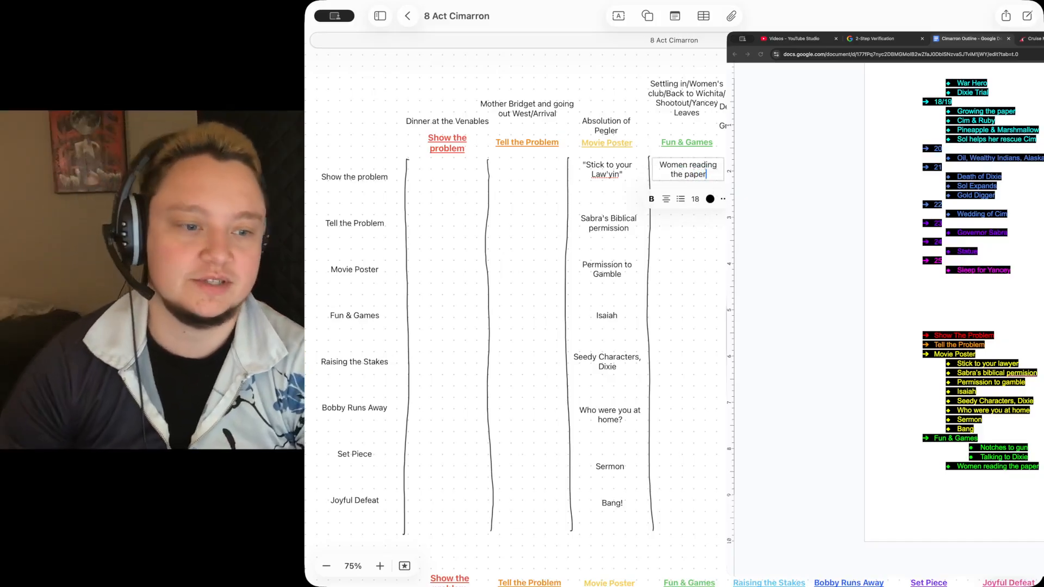
key("Escape")
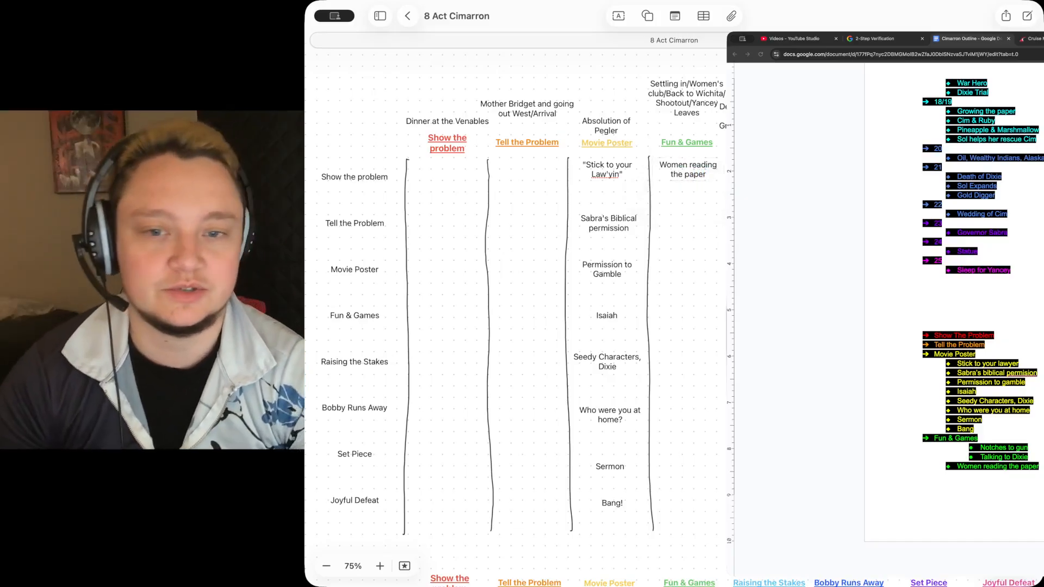
Copy the "Women reading the paper" text into Fun & Games' Tell the Problem row and reword it "It's a man's world".
left_click(701, 165)
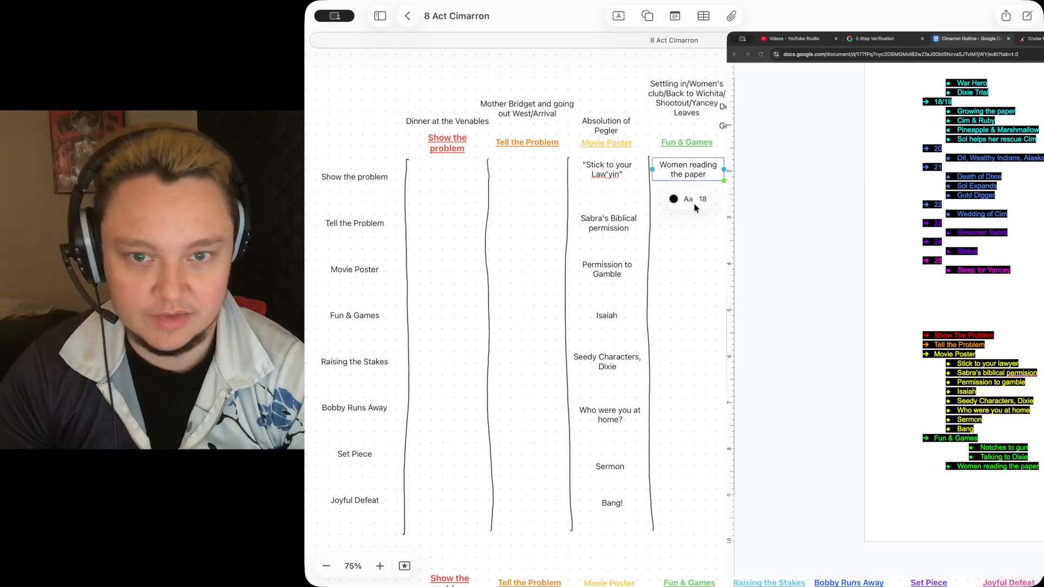
left_click(683, 240)
key("super+v")
left_click_drag(716, 190, 647, 219)
double_click(692, 217)
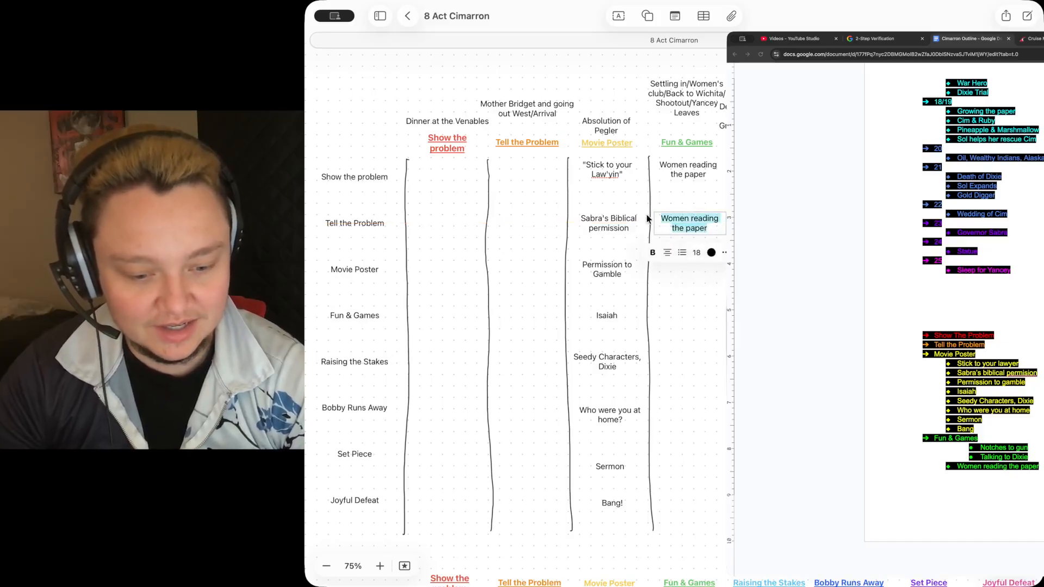
type("It's a man's wort")
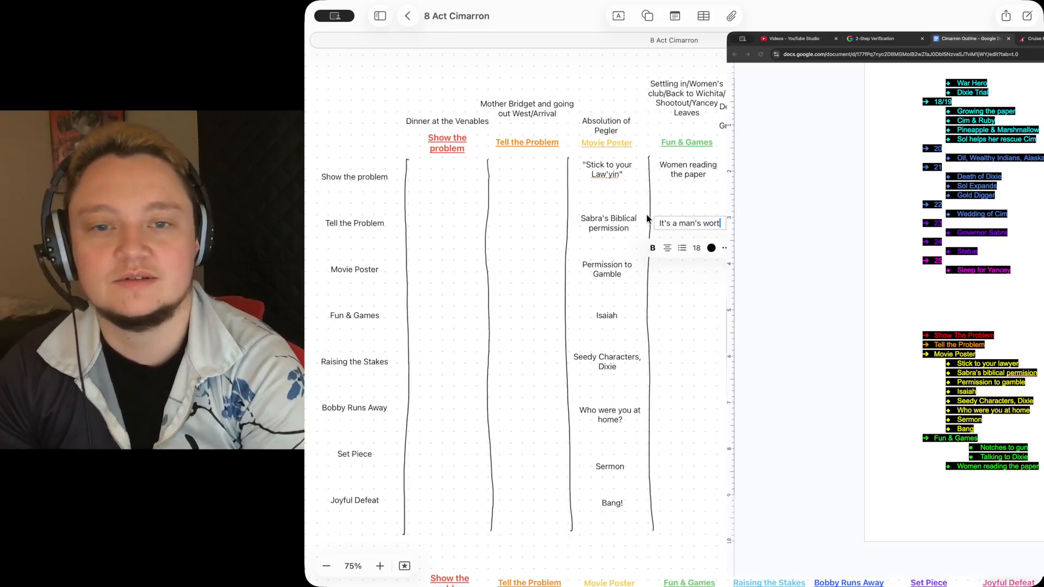
key("BackSpace")
type("ld")
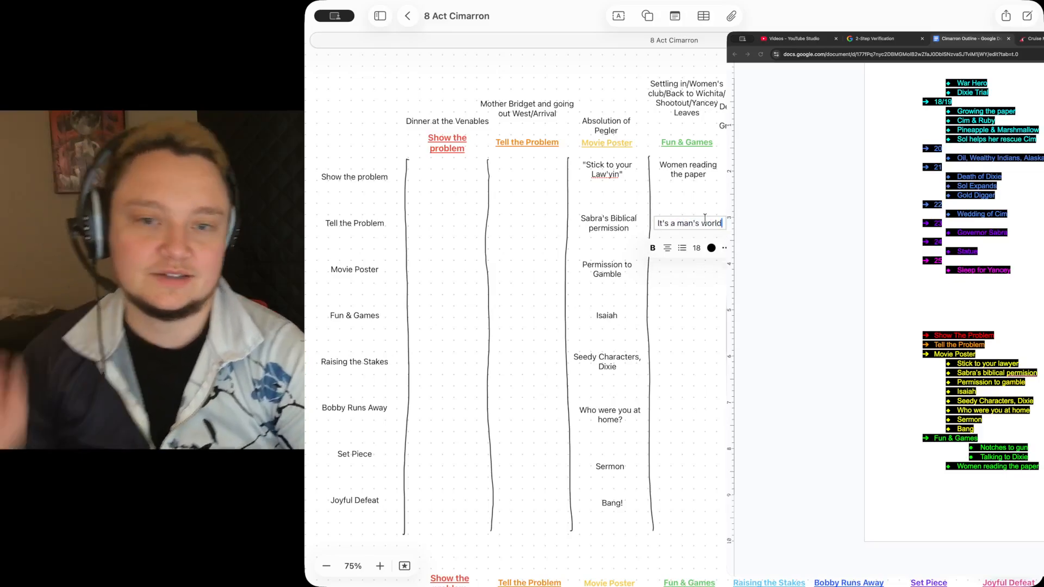
key("Escape")
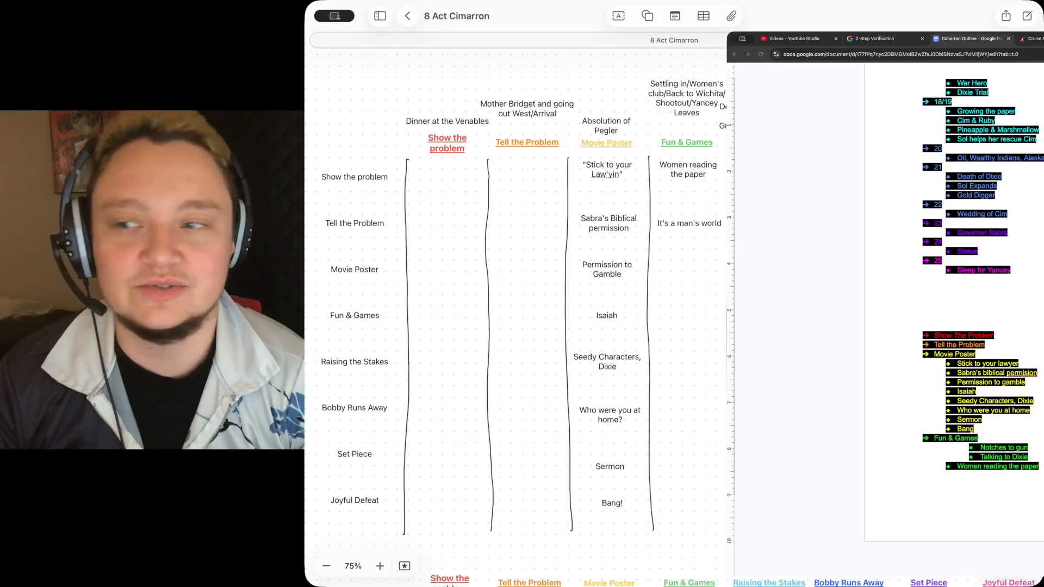
left_click(700, 225)
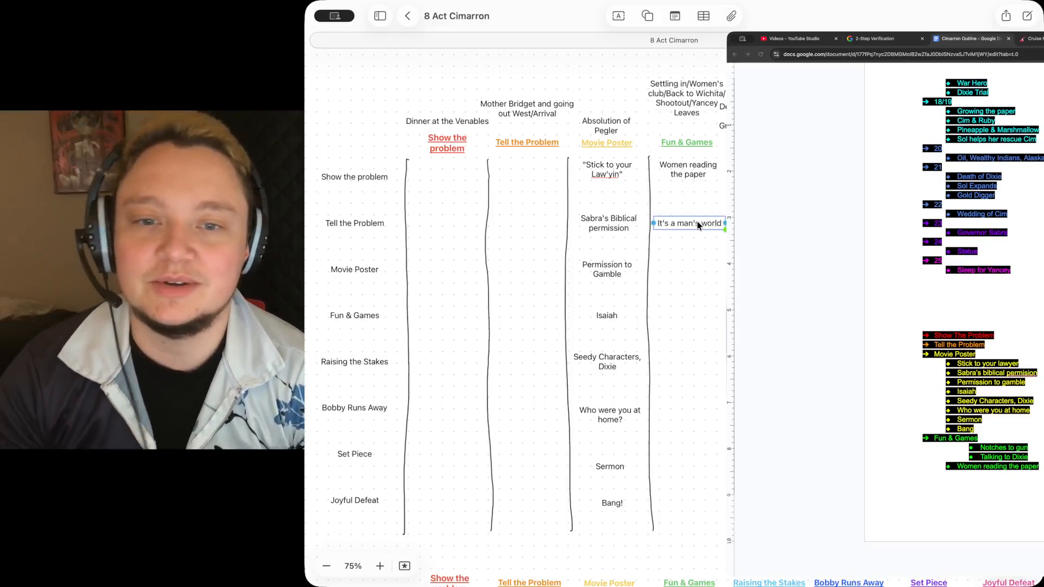
left_click(701, 225)
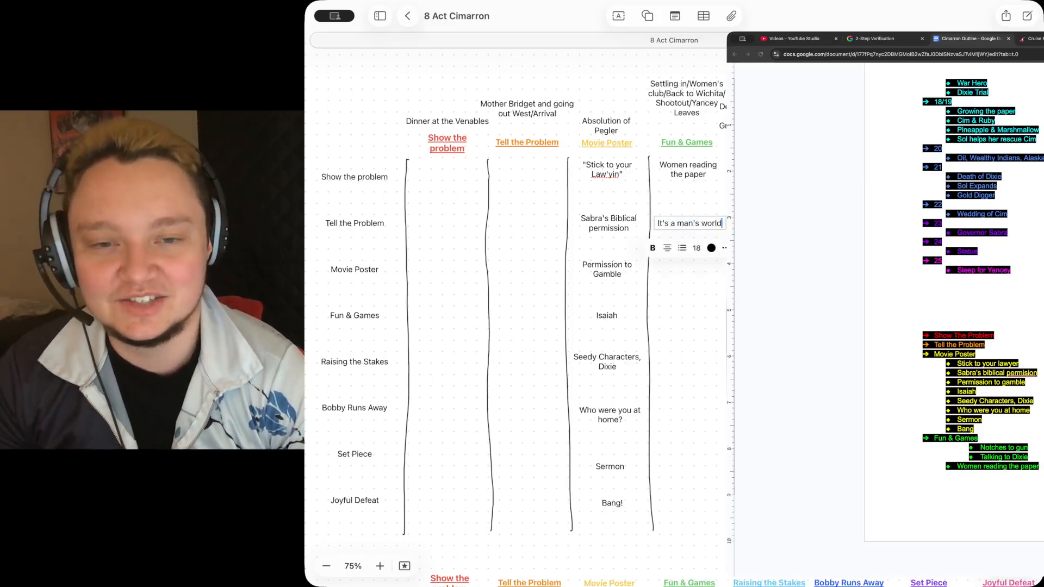
In the Cimarron Outline, add "It's a man's world" after "Women reading the paper", with the nested sub-item "Philomanthean Club".
left_click(1040, 473)
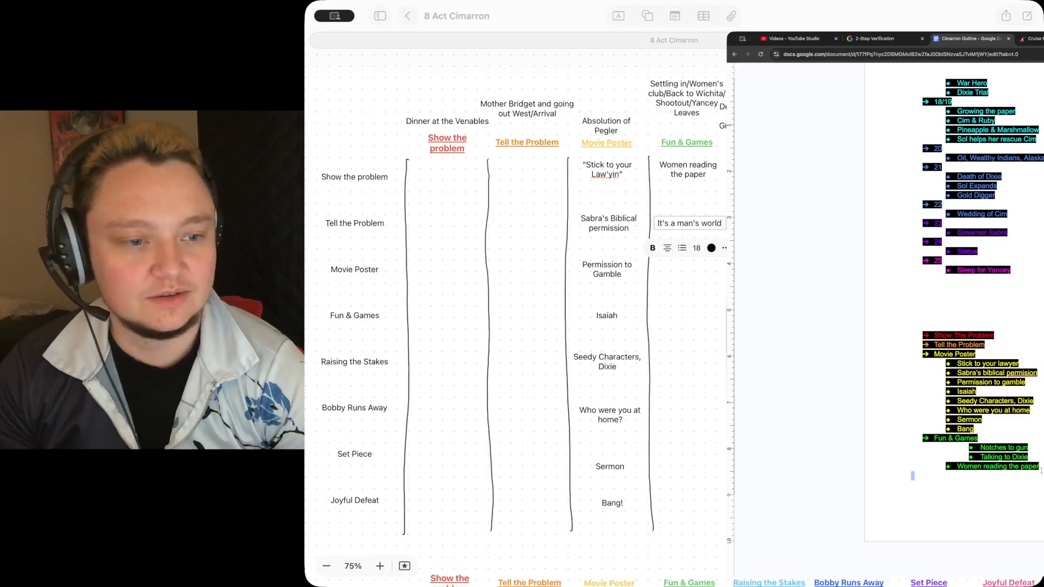
type("It's")
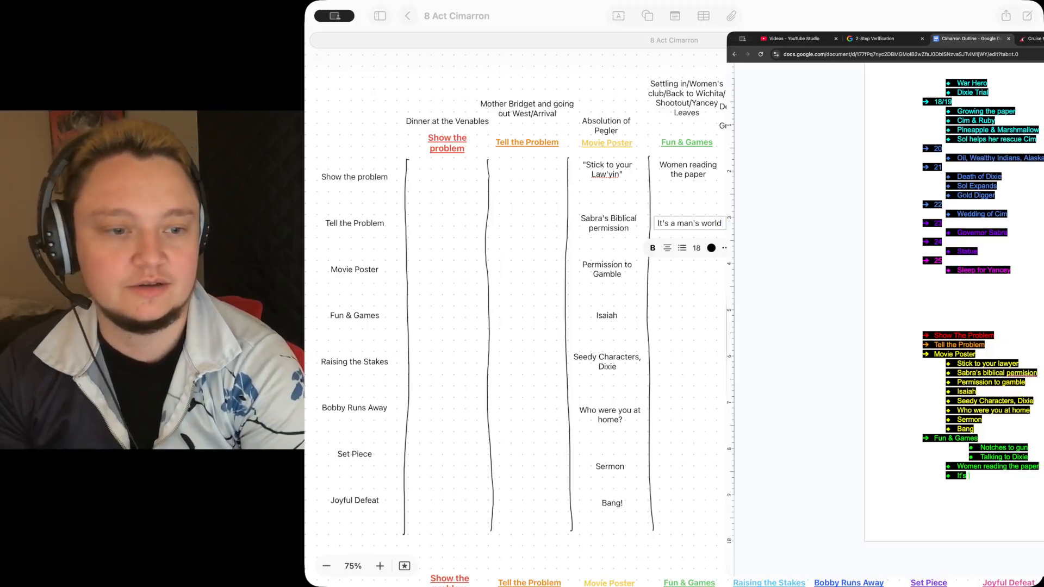
type(" a man's world")
key("Return")
key("Tab")
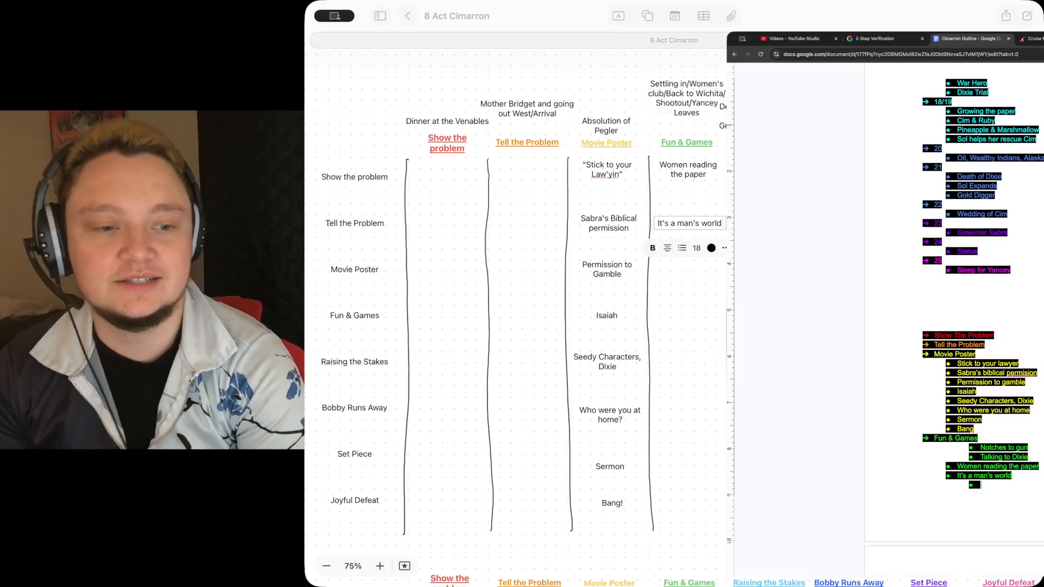
type("Phi")
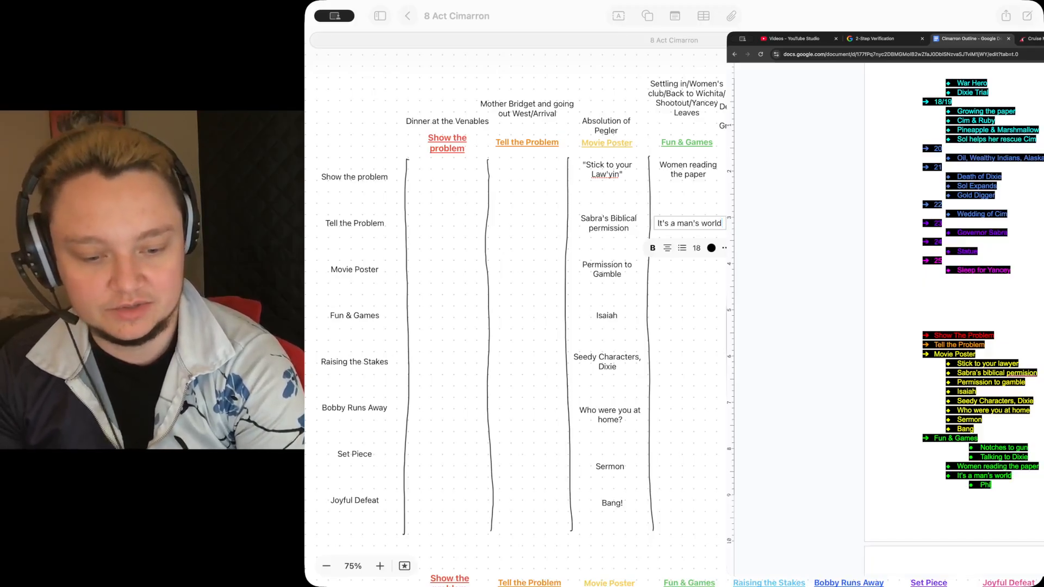
type("lomantheo")
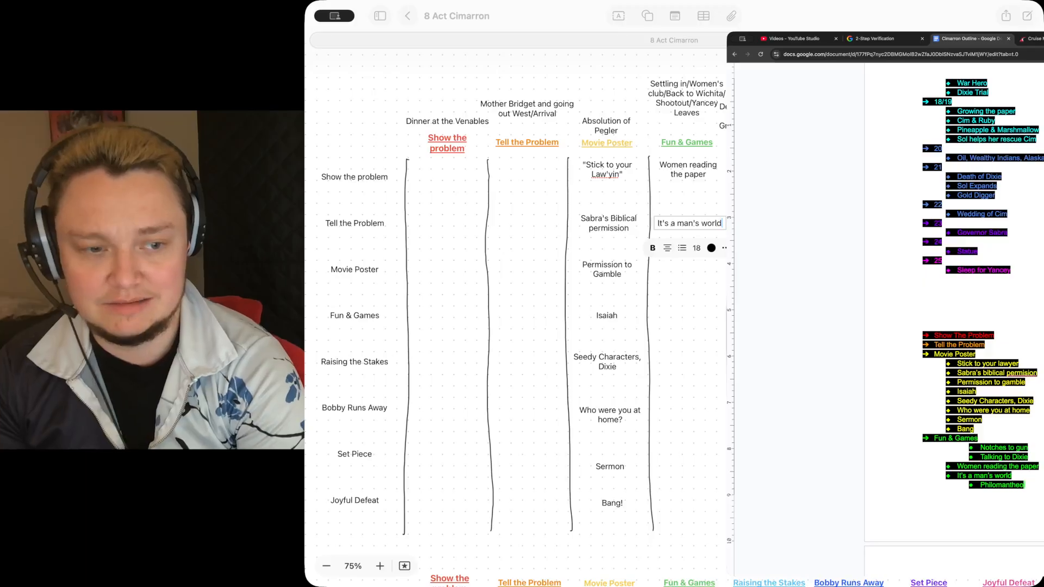
key("BackSpace")
type("an Club")
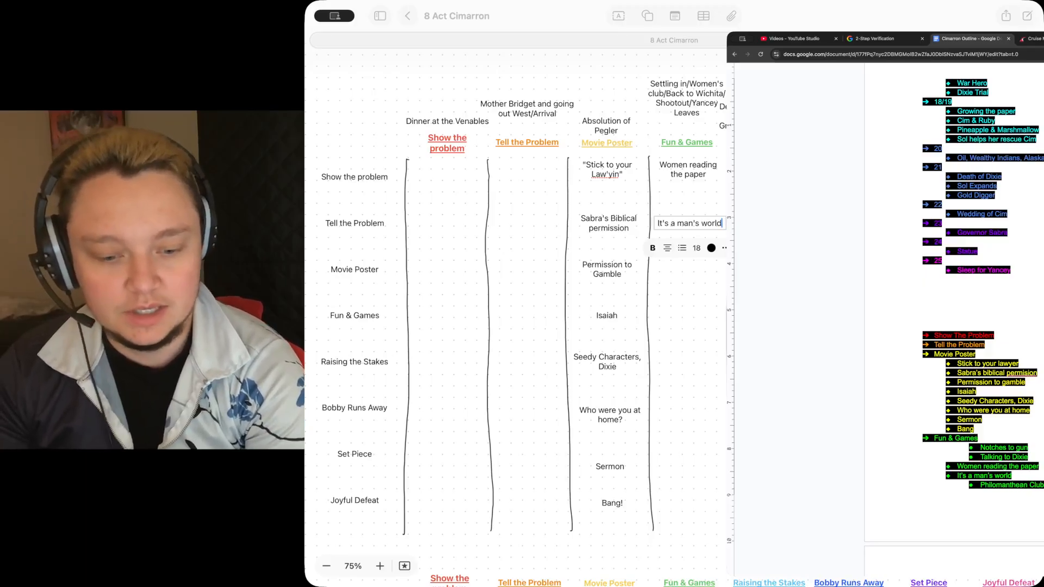
scroll(922, 413, "down", 2)
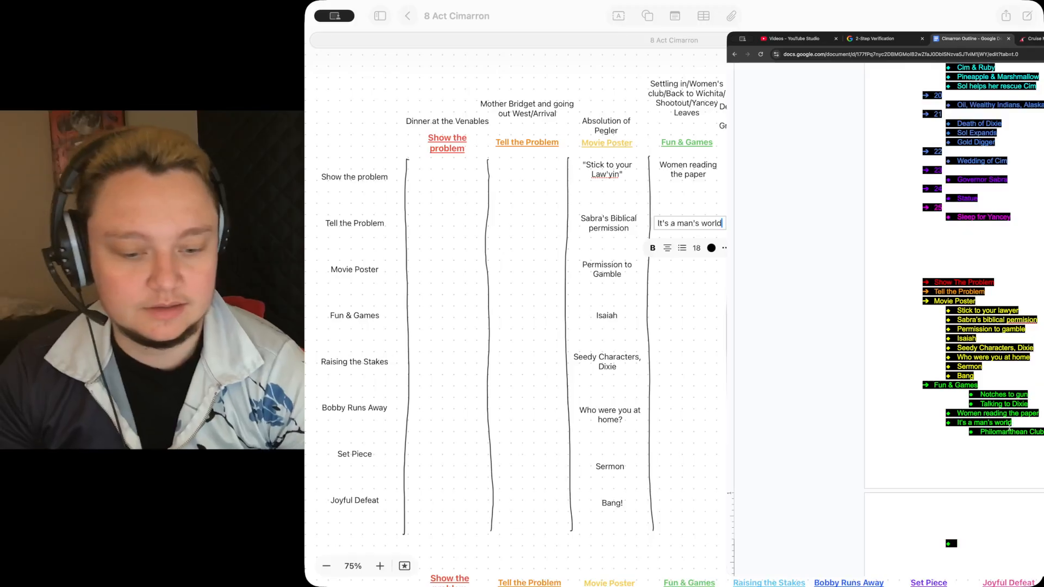
Copy the "It's a man's world" text into Fun & Games' Movie Poster row and reword it "Donna & Motivation".
left_click(695, 291)
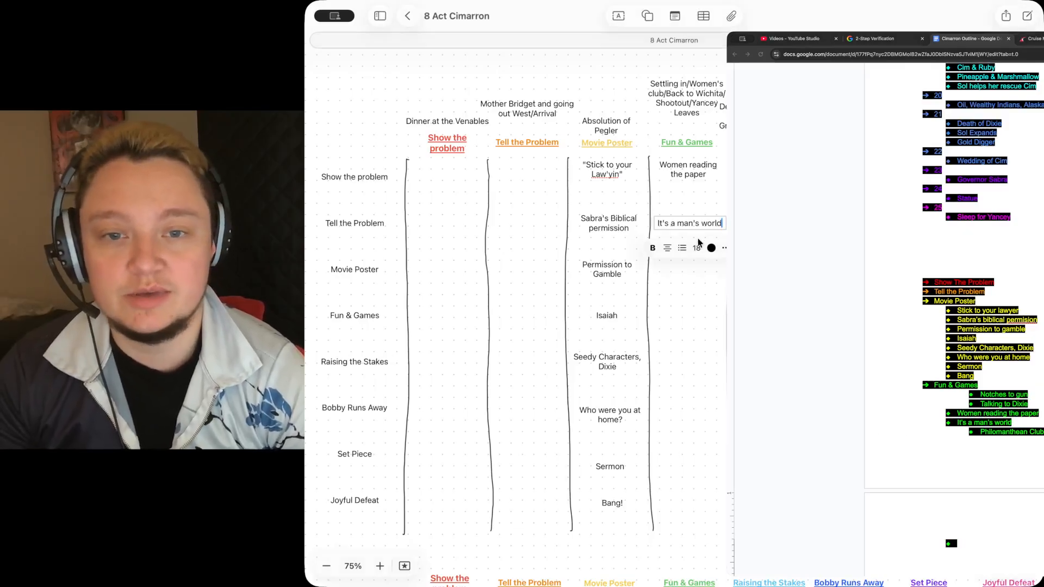
left_click(703, 197)
left_click(697, 223)
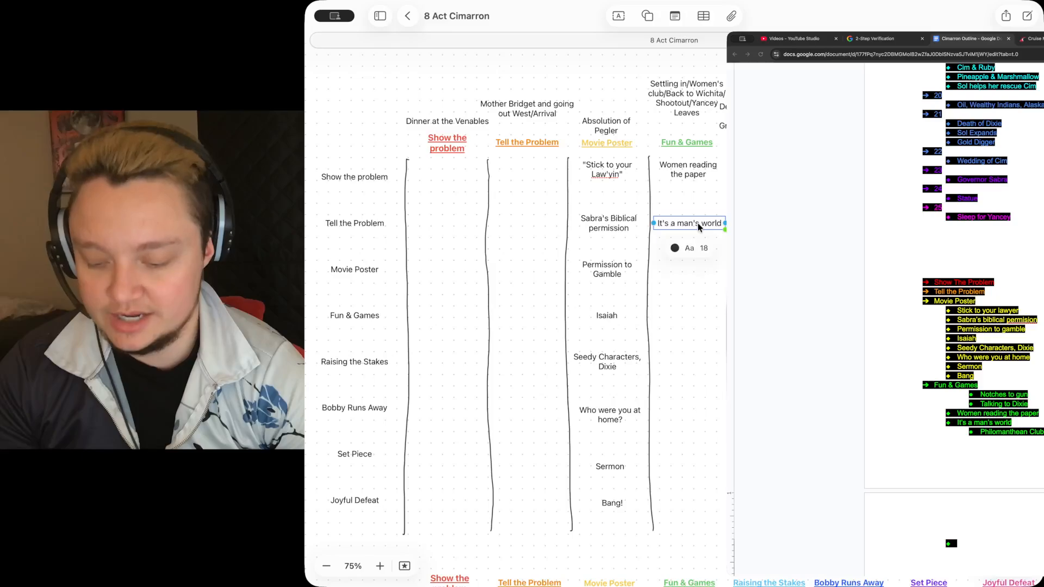
key("super+d")
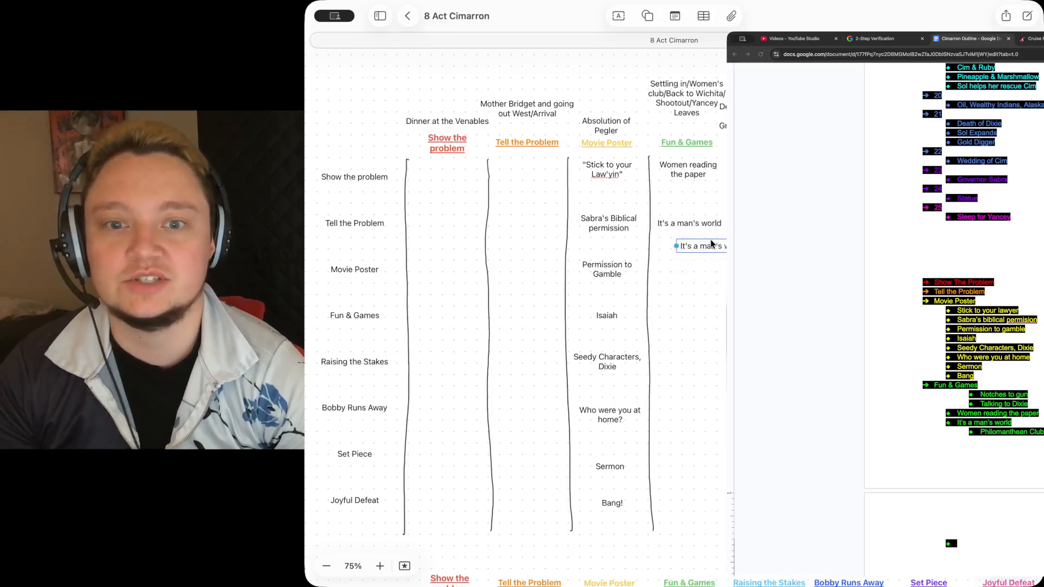
left_click_drag(713, 239, 692, 255)
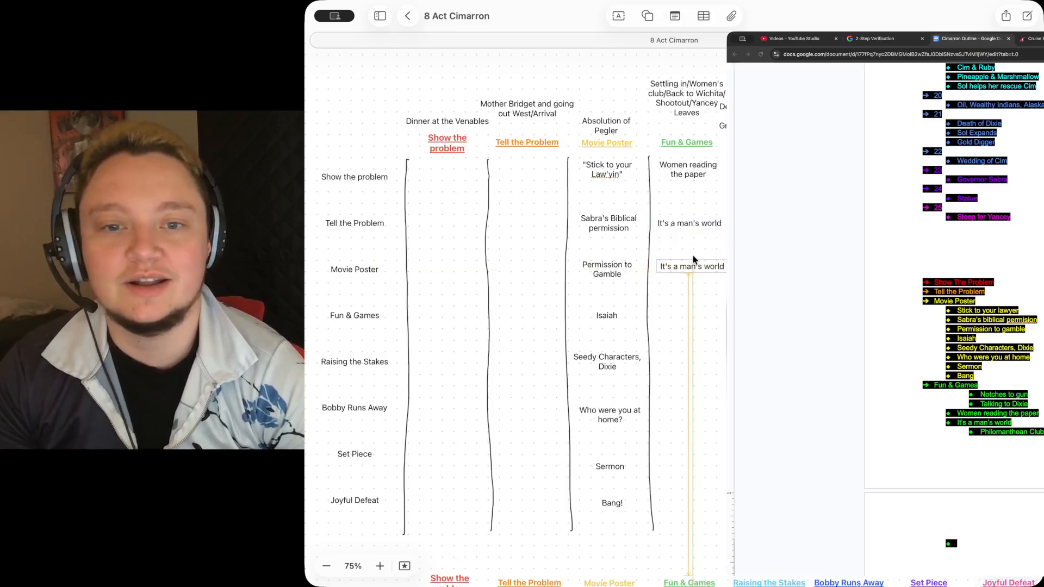
double_click(690, 267)
key("super+a")
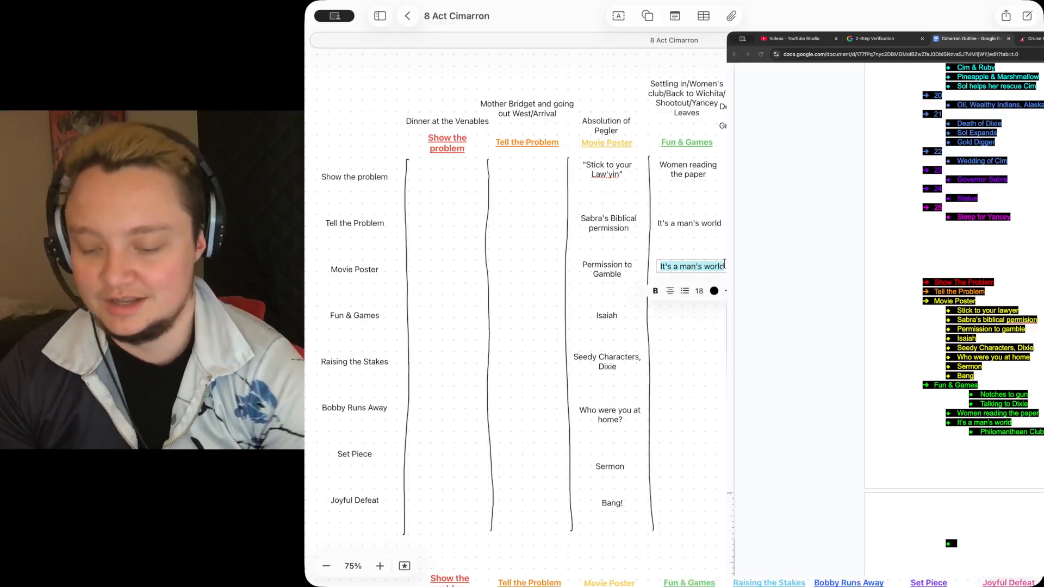
type("Donna")
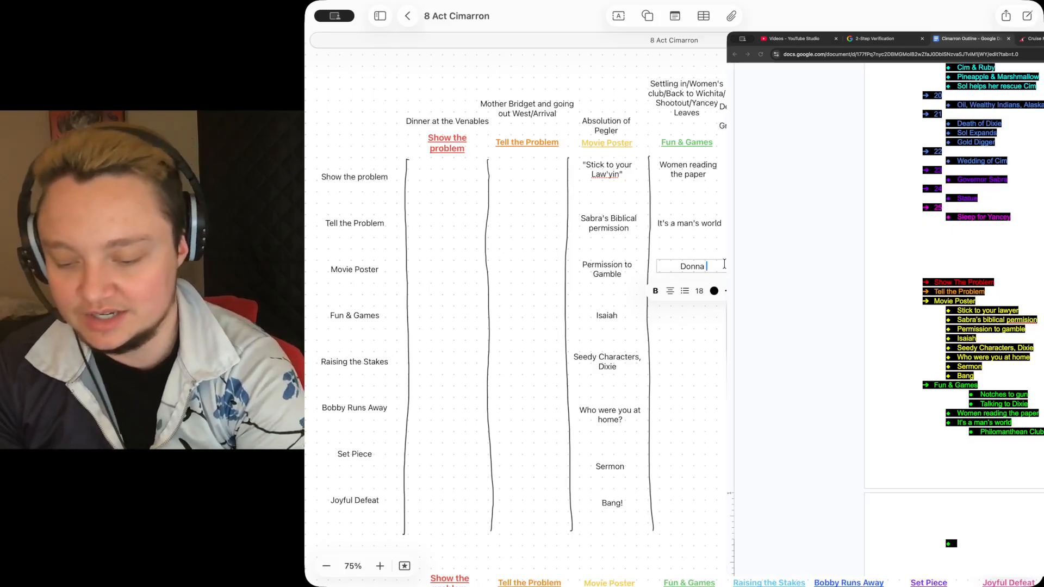
type("& Motivation")
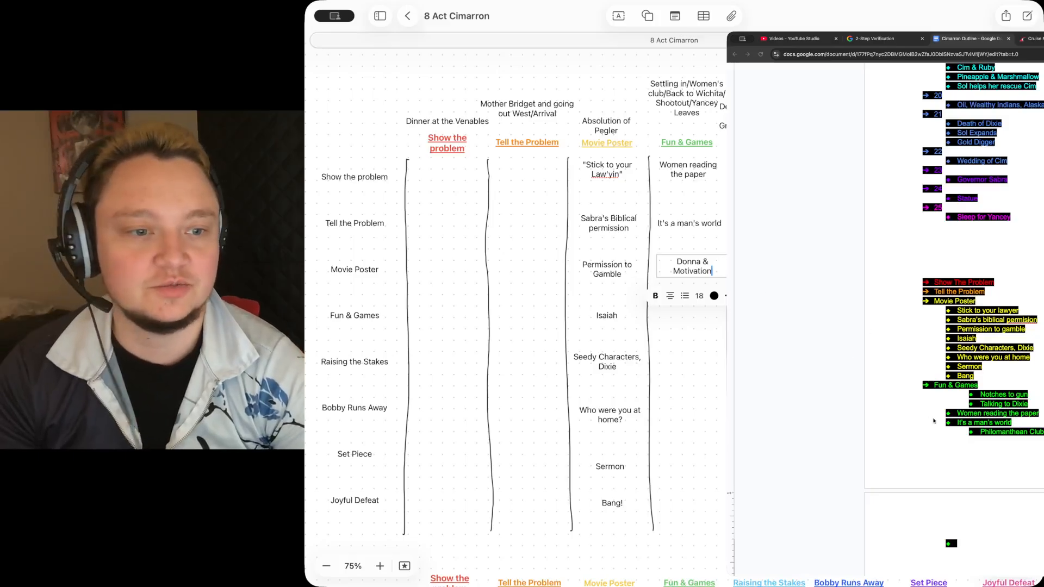
In the Cimarron Outline, fill the empty bullet under Fun & Games with "Donna & motivation" and start another bullet below it.
left_click(956, 544)
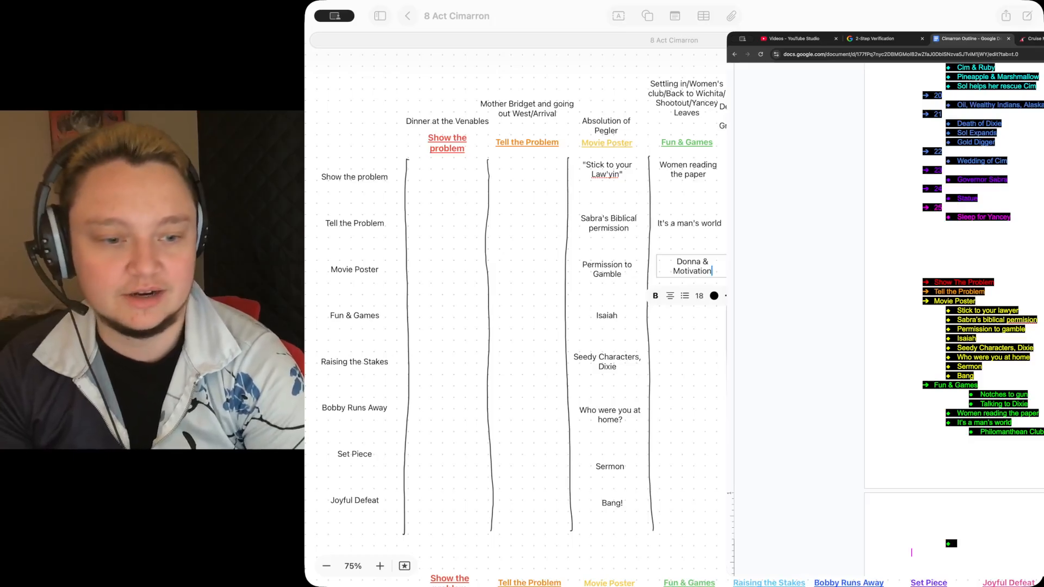
type("Donna")
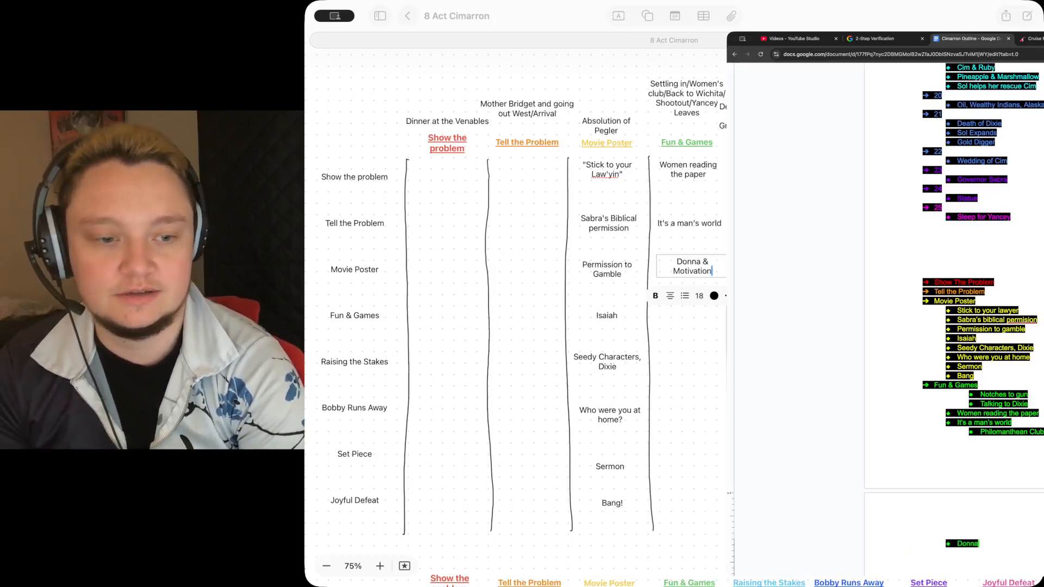
type(" & motivation")
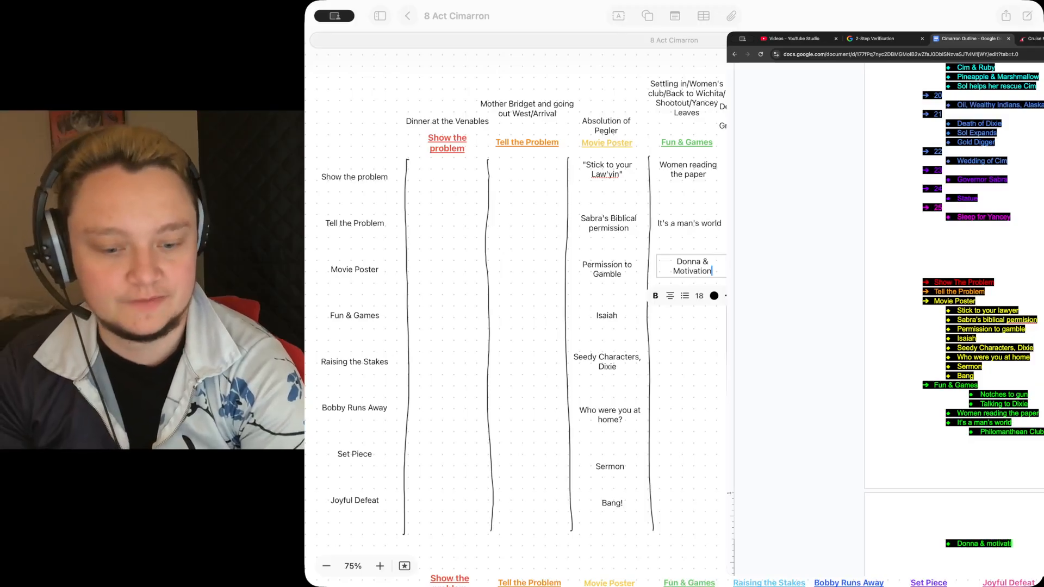
key("Return")
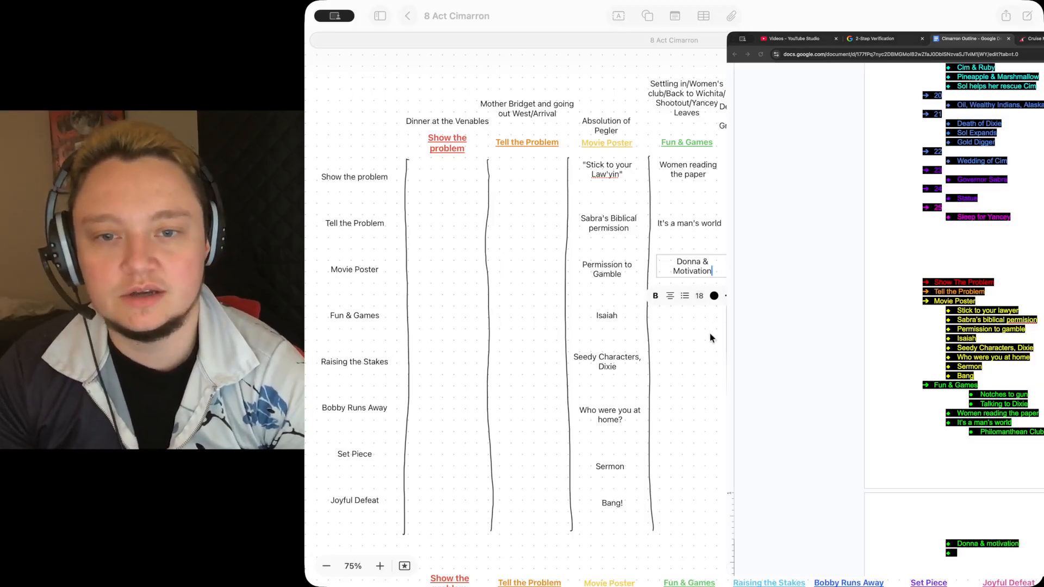
On the 8 Act board, copy the "Donna & Motivation" text into the Fun & Games column's Fun & Games row and reword it "Sol & Dixie".
left_click(703, 279)
left_click(675, 273)
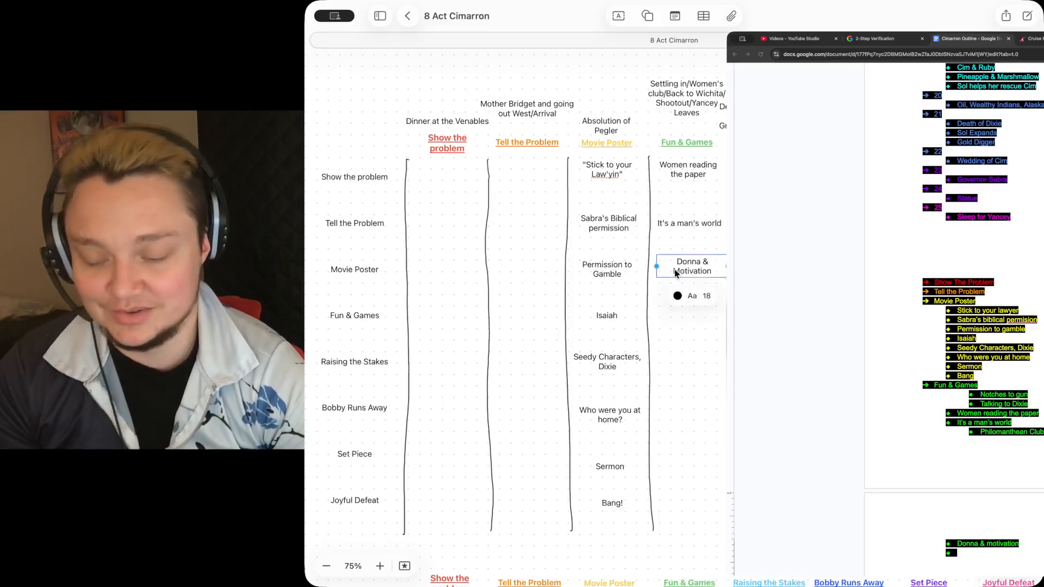
key("super+c")
left_click(683, 326)
key("super+v")
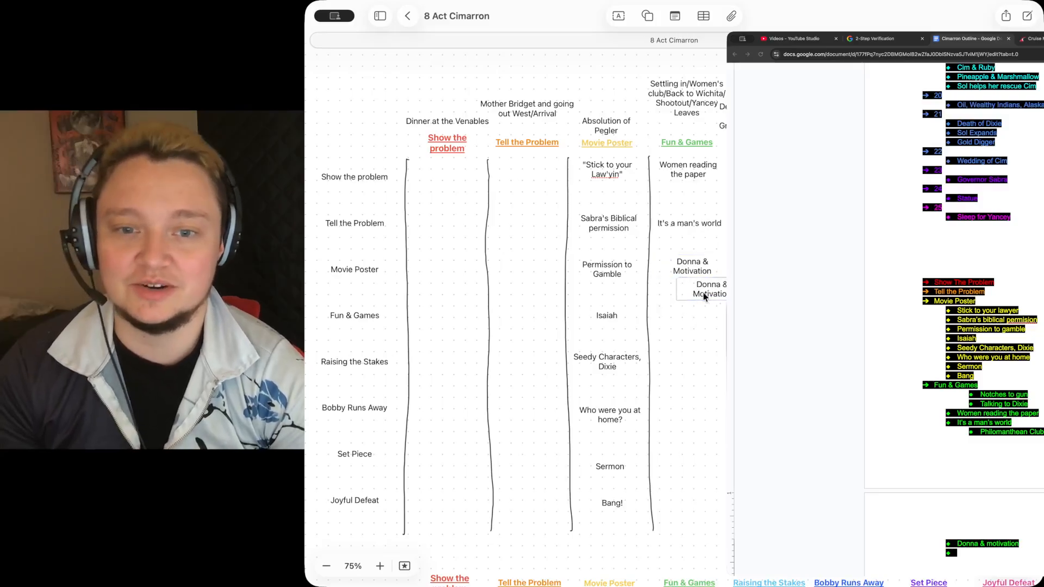
left_click_drag(703, 296, 683, 318)
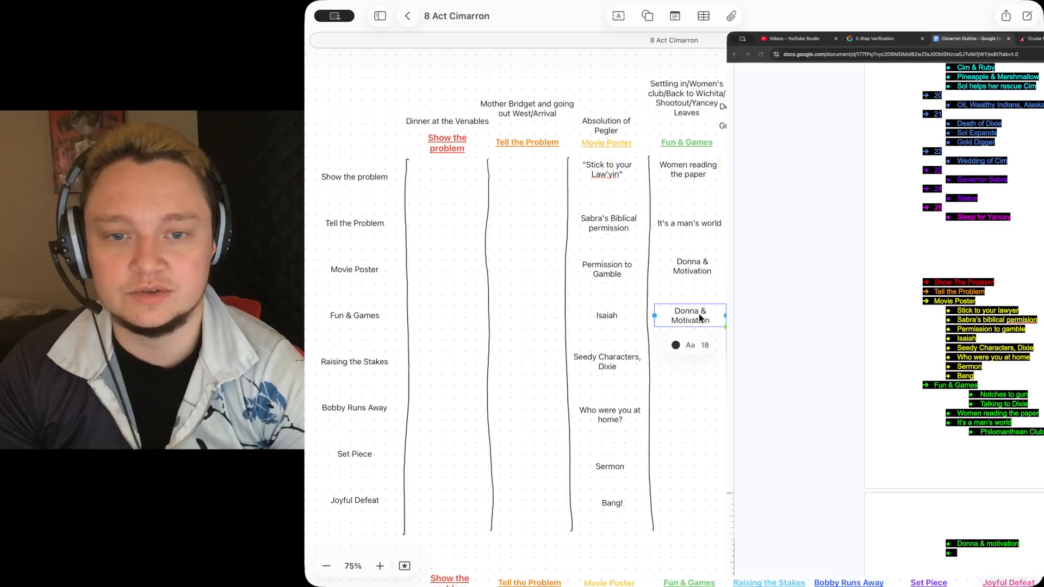
left_click(700, 318)
key("super+a")
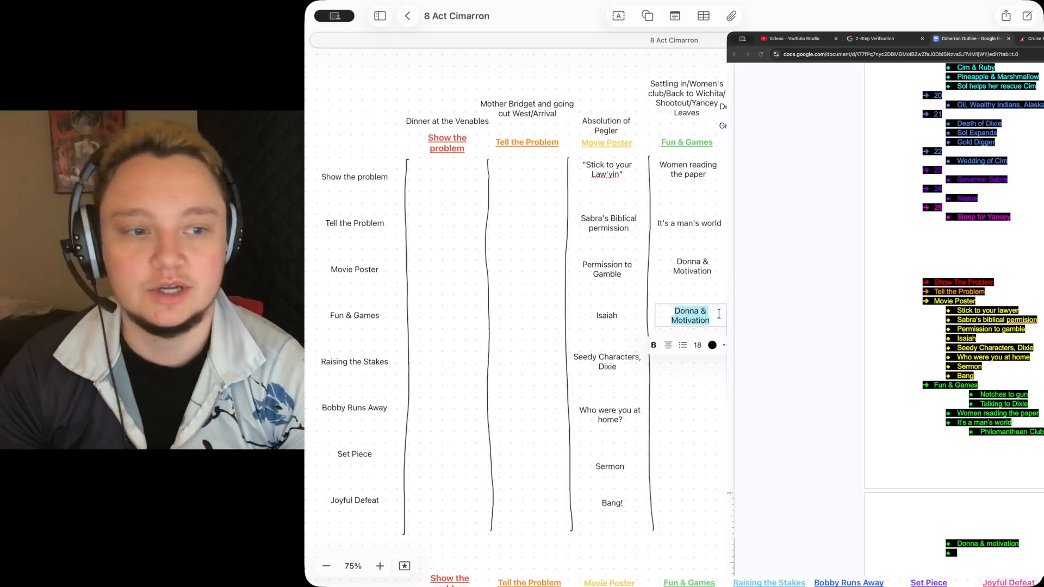
type("Sol")
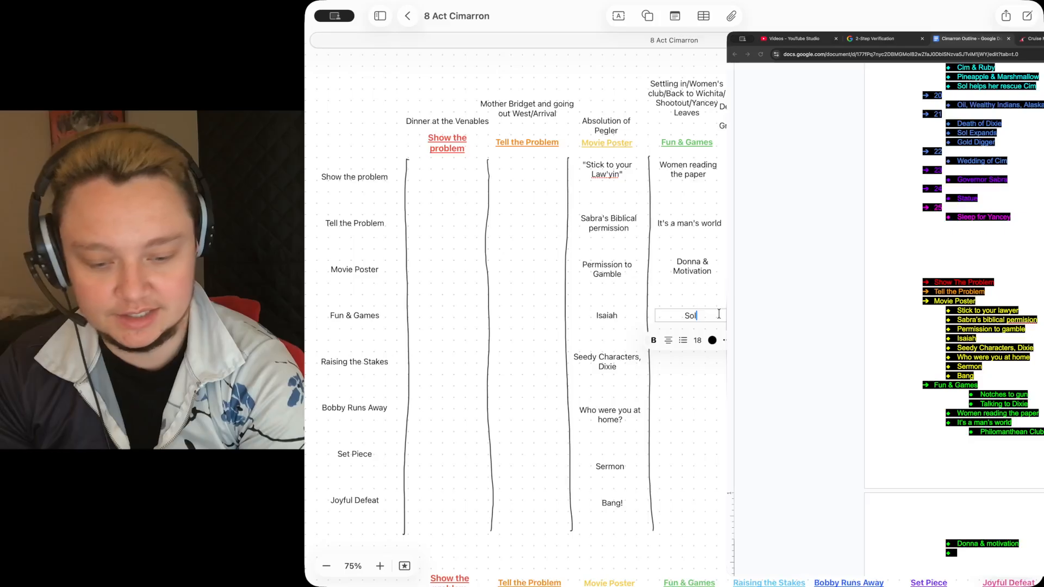
type(" & Dixie")
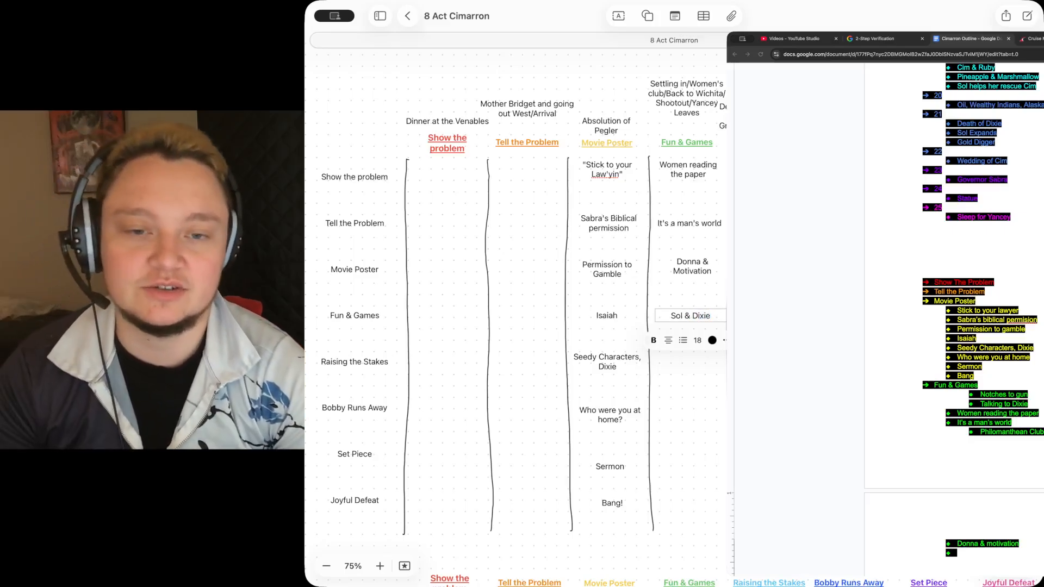
left_click(699, 323)
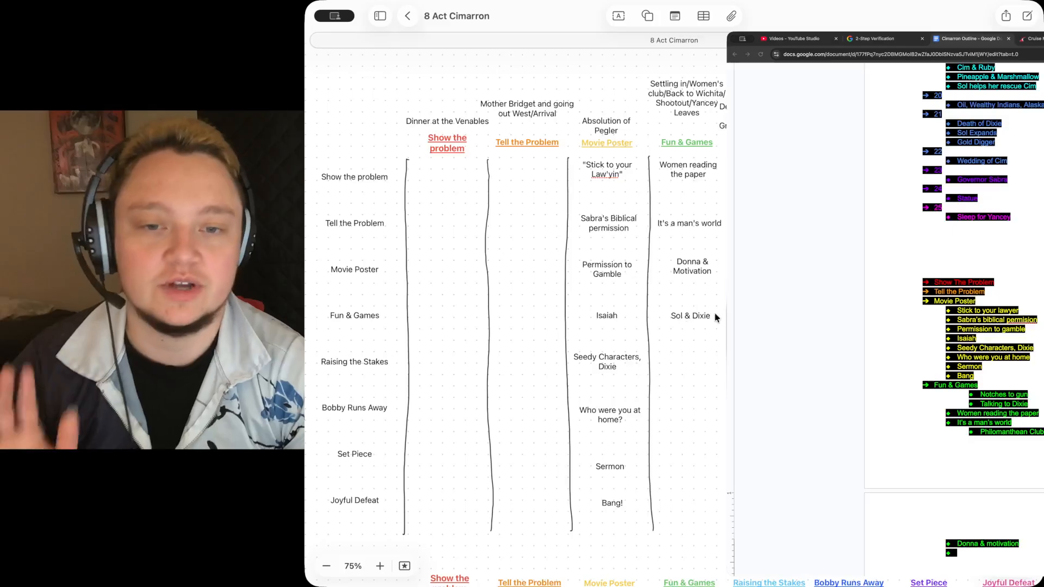
left_click(687, 321)
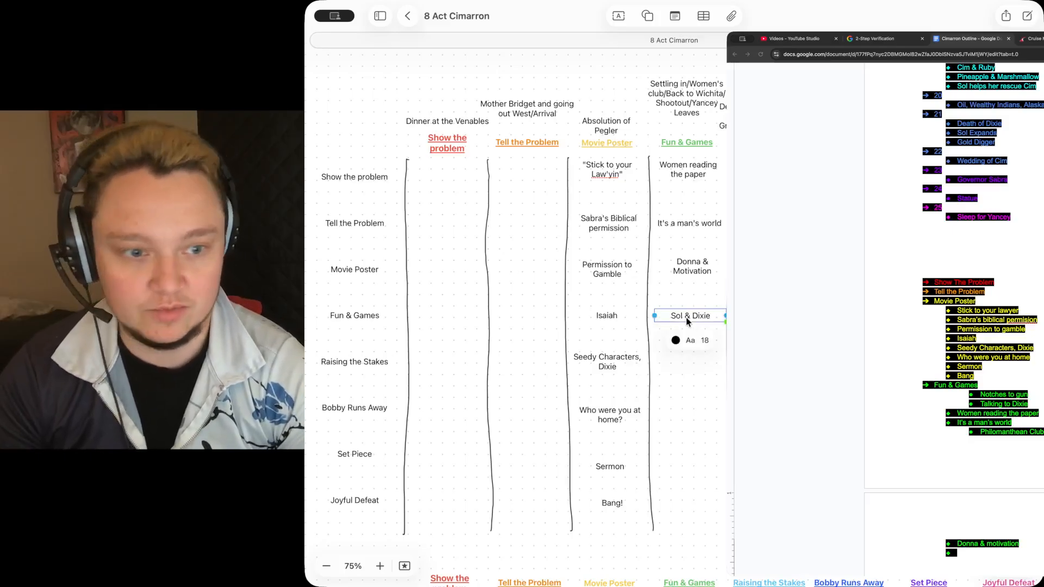
In the Cimarron Outline, capitalise "Motivation" in the Donna bullet and enter "Sol & Dixie" in the empty bullet below it.
left_click(967, 546)
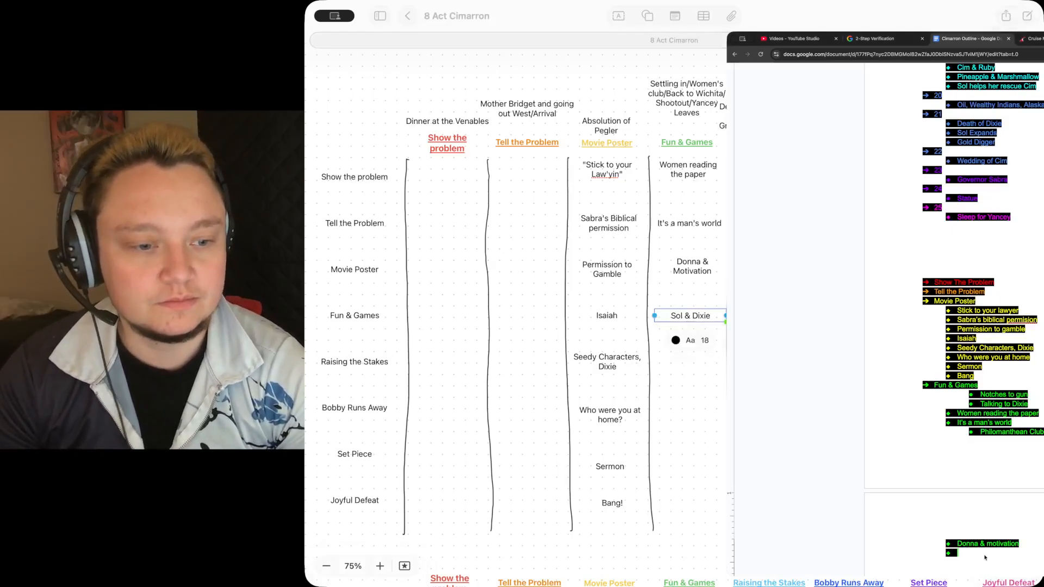
left_click(992, 545)
key("BackSpace")
type("M")
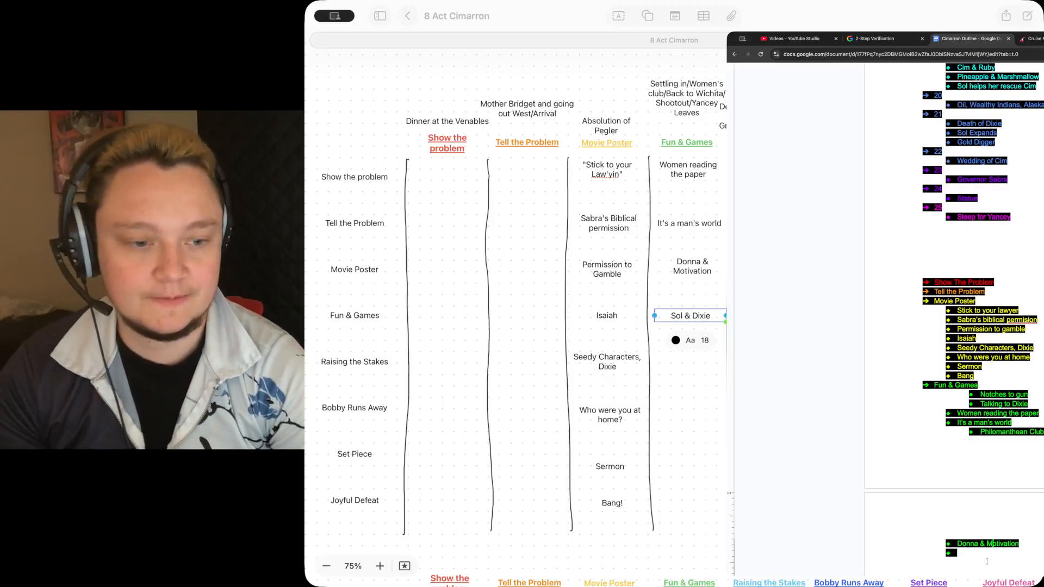
type("Sol")
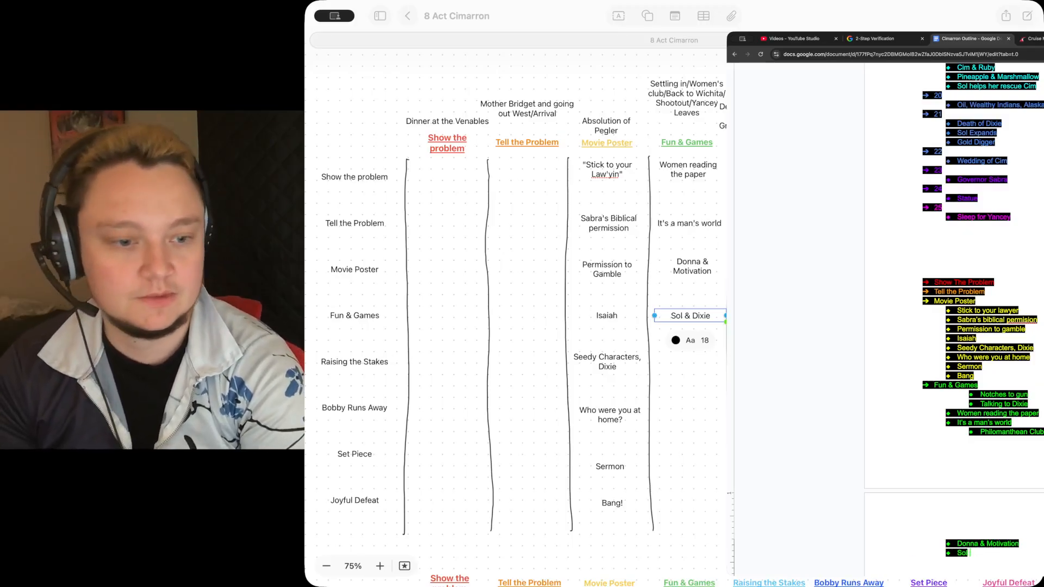
type(" & Dixie")
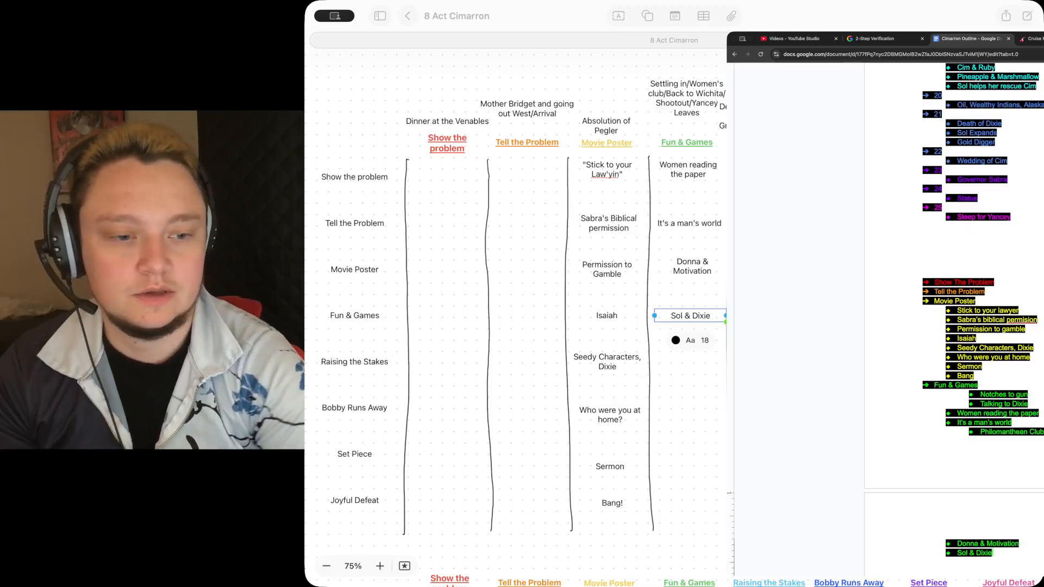
On the 8 Act board, copy the "Sol & Dixie" text into Fun & Games' Raising the Stakes row and reword it "Home to Wichita".
left_click(672, 393)
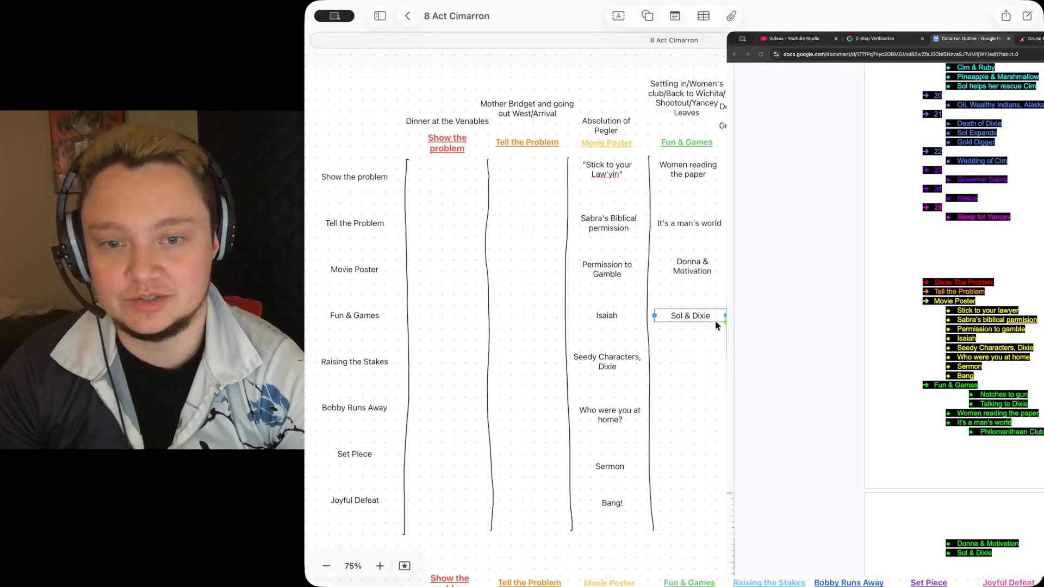
left_click(687, 370)
key("super+v")
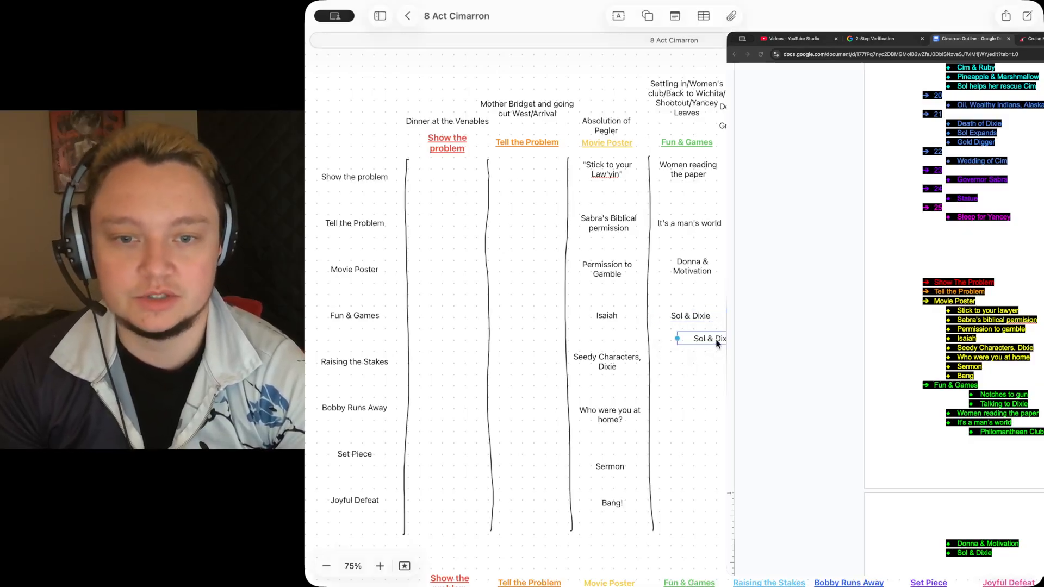
left_click_drag(694, 338, 694, 355)
triple_click(692, 358)
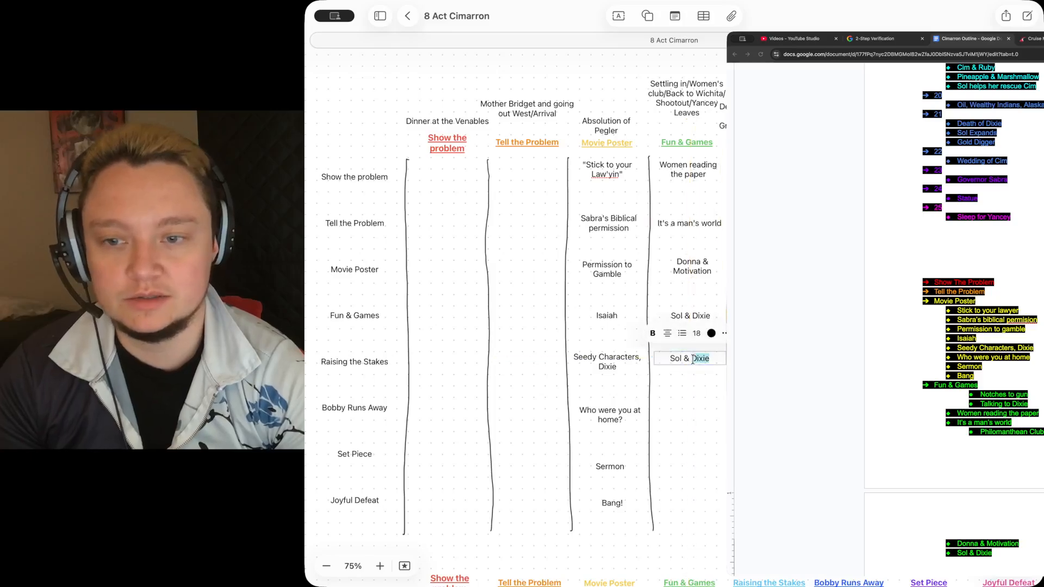
type("H")
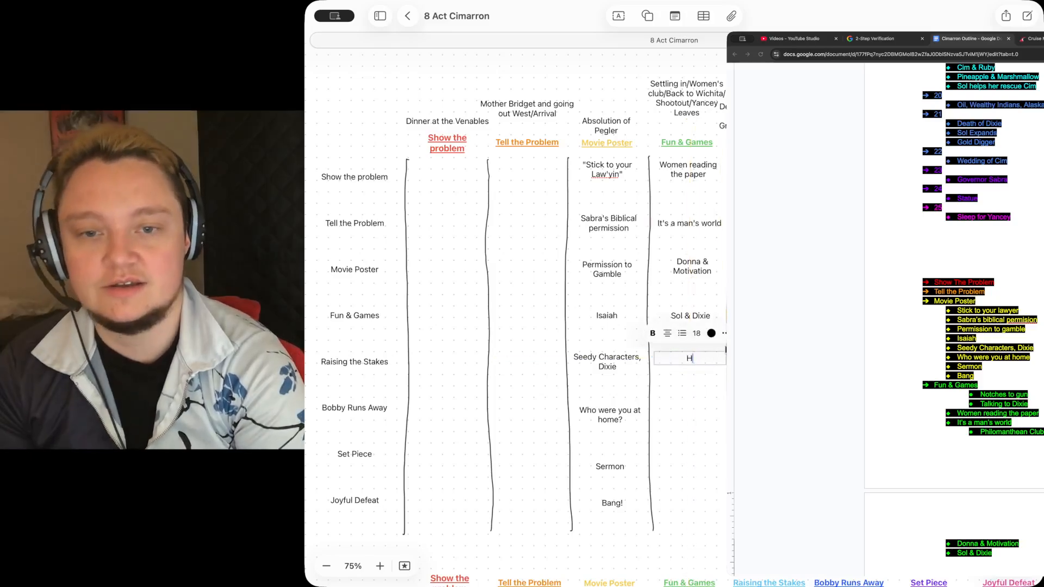
type("ome to Wichita")
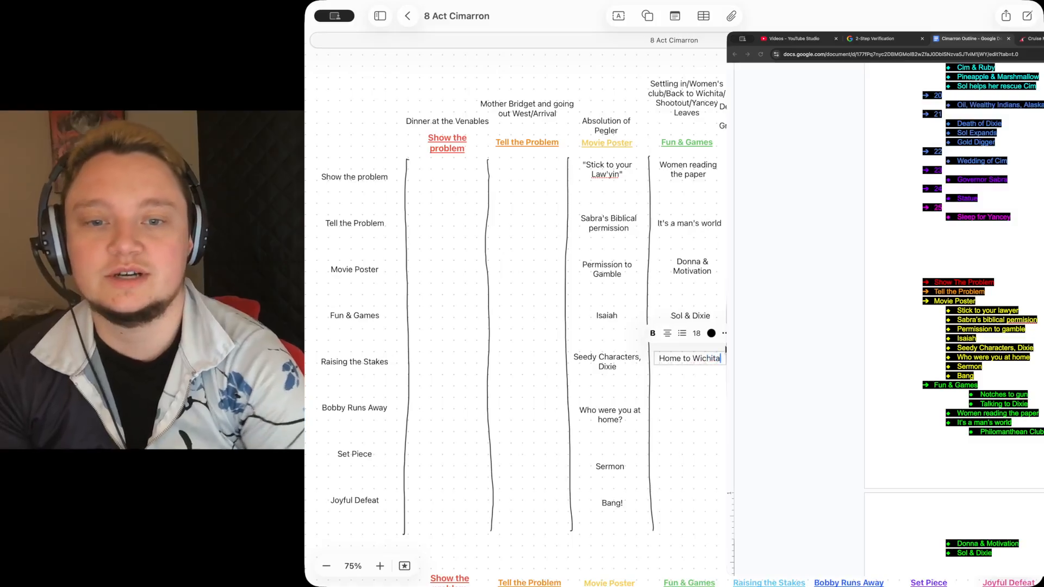
In the Cimarron Outline, add the bullet "Home to Wichita" below "Sol & Dixie" at the same level.
left_click(973, 569)
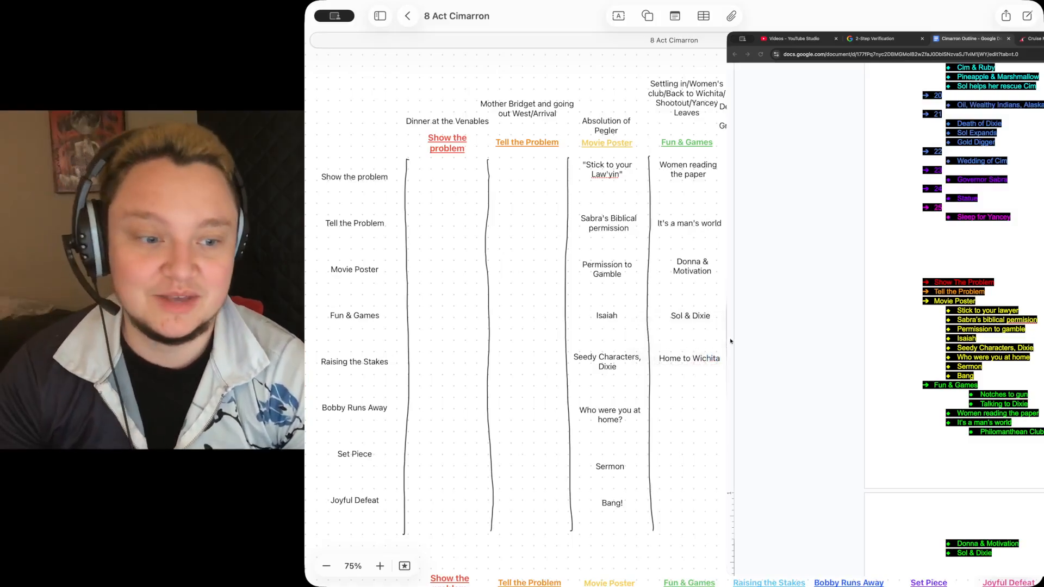
left_click(998, 552)
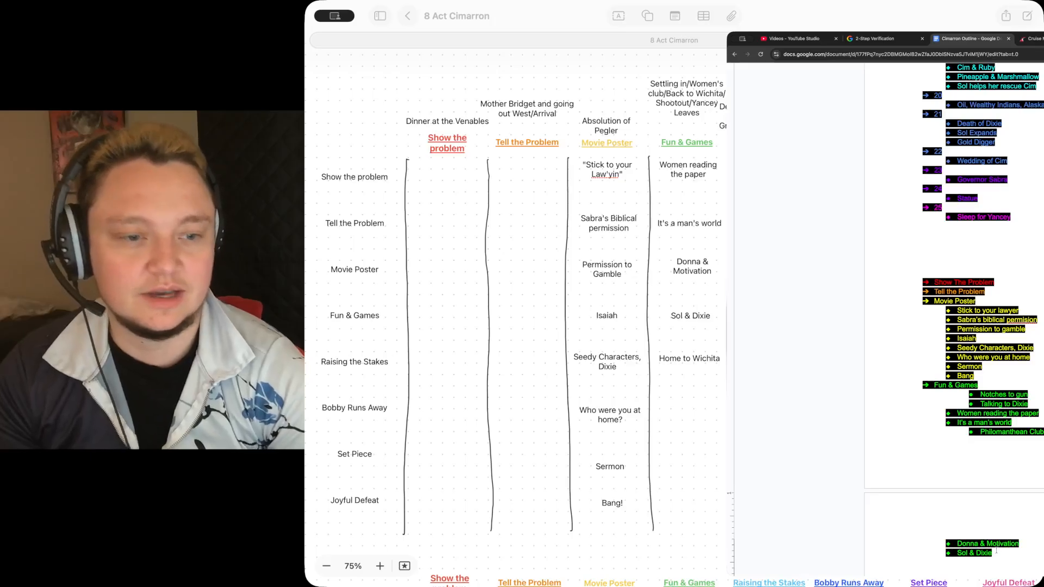
key("Return")
type("Ho")
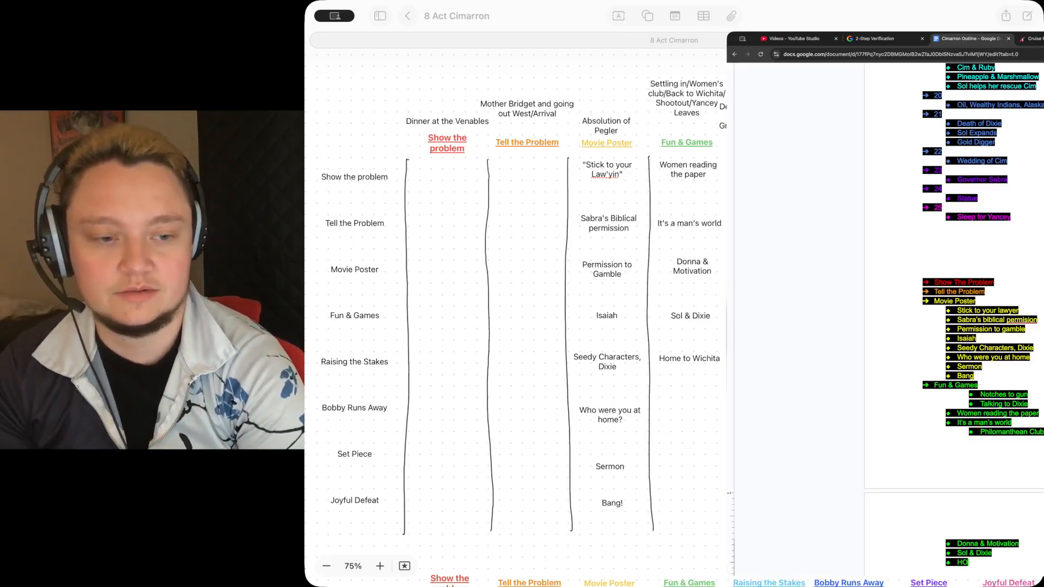
type("me to Wichita")
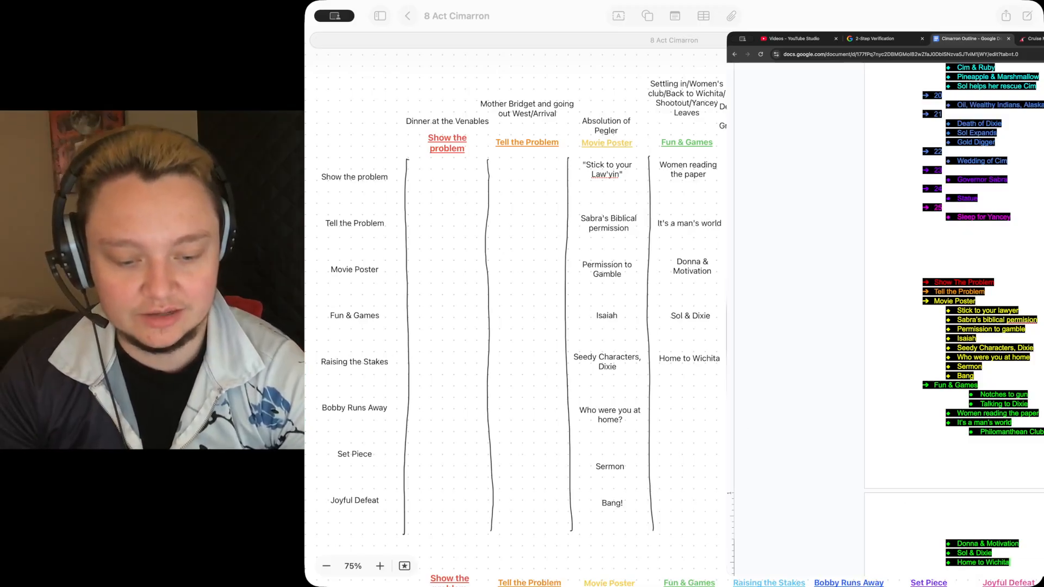
On the 8 Act board, copy the "Home to Wichita" text into Fun & Games' Bobby Runs Away row and reword it "Shootout".
left_click(684, 413)
left_click(689, 359)
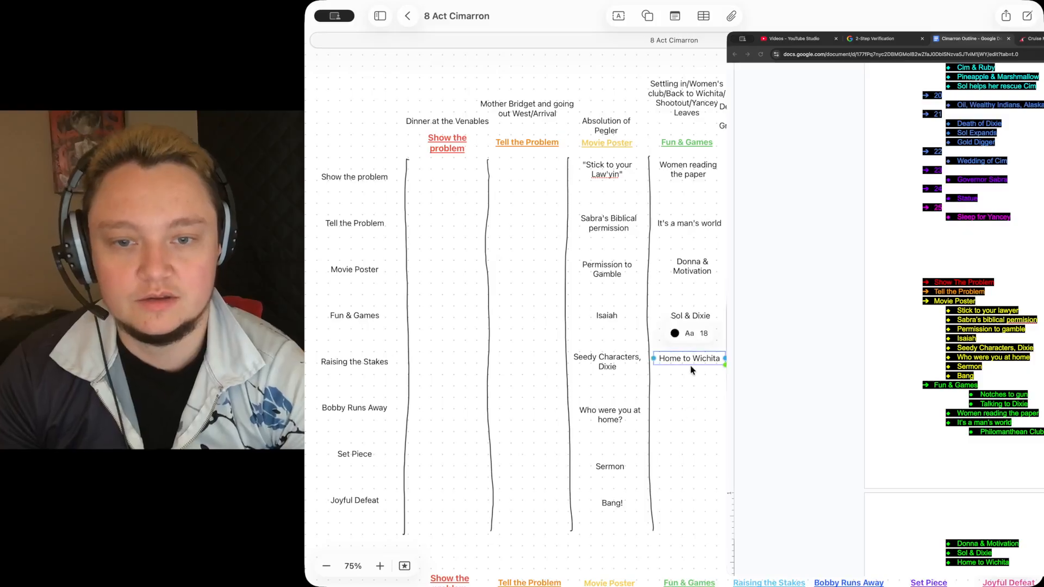
key("super+d")
left_click_drag(696, 400, 647, 410)
left_click(679, 409)
type("Shootout")
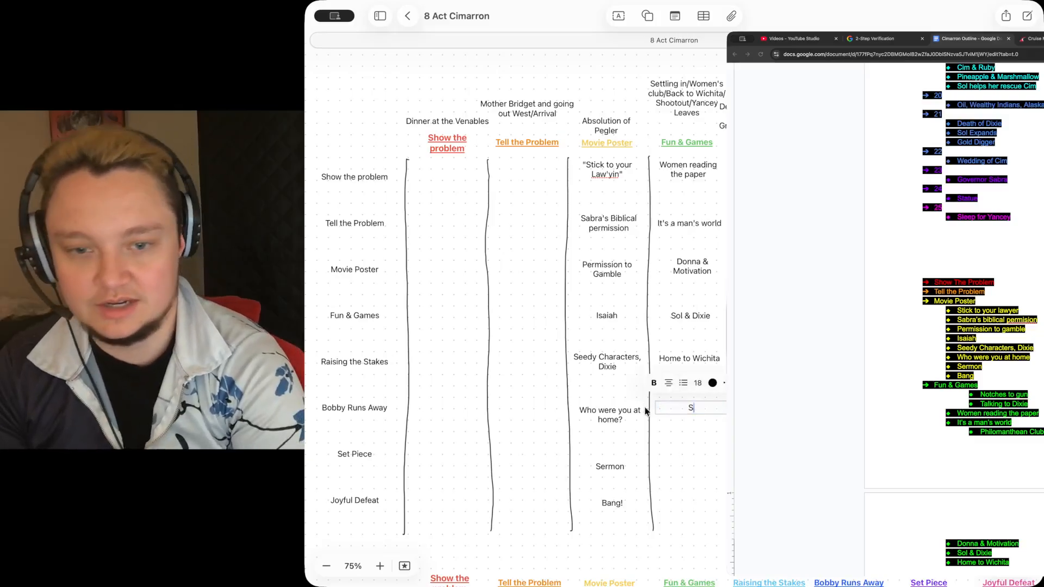
left_click(690, 409)
key("Escape")
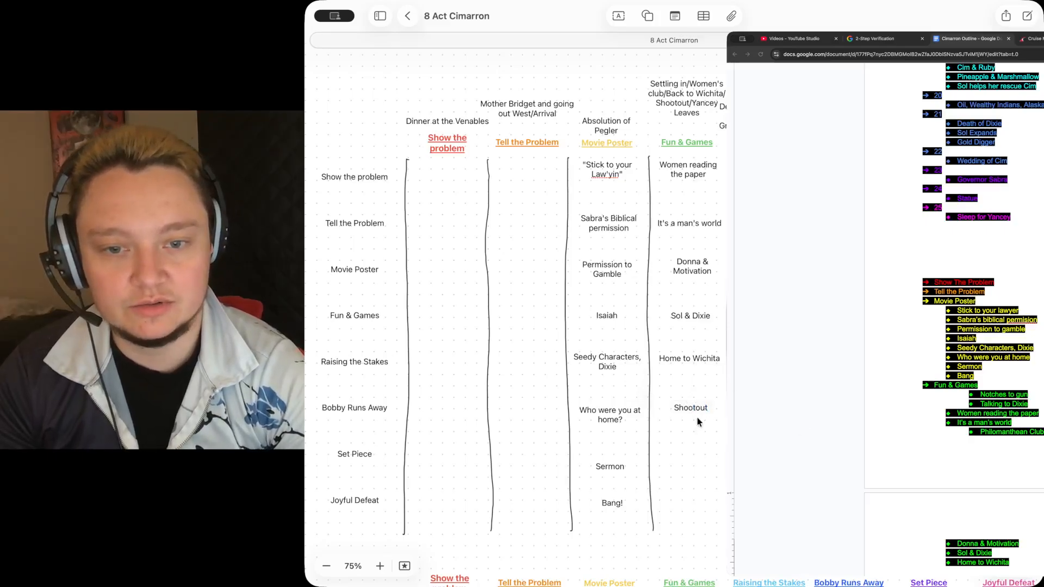
Shift the board's "Shootout" text slightly down, and add the bullet "Shootout" below "Home to Wichita" in the Cimarron Outline.
left_click_drag(694, 409, 694, 413)
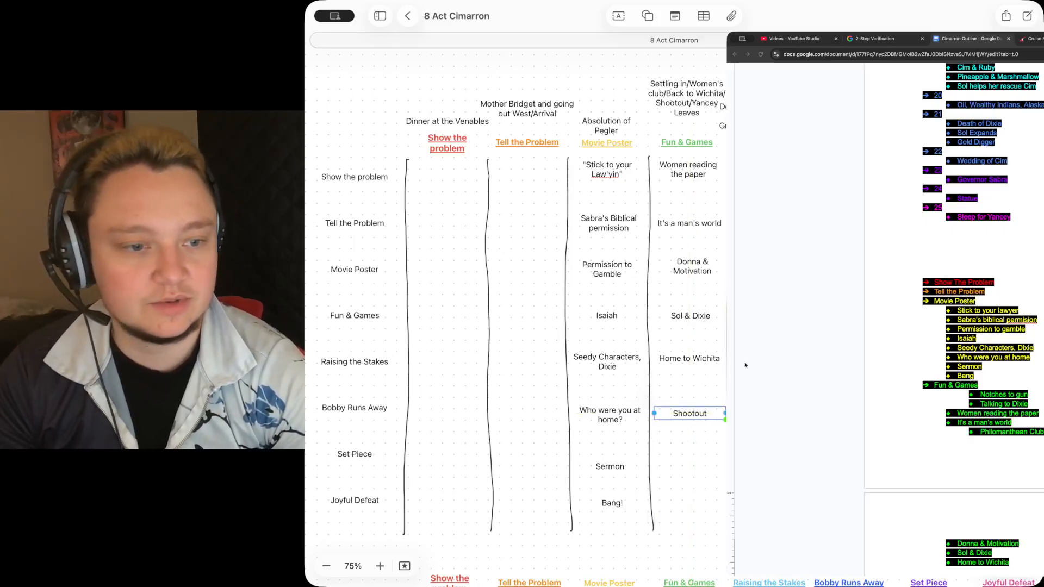
left_click(1029, 566)
key("Return")
type("Shoo")
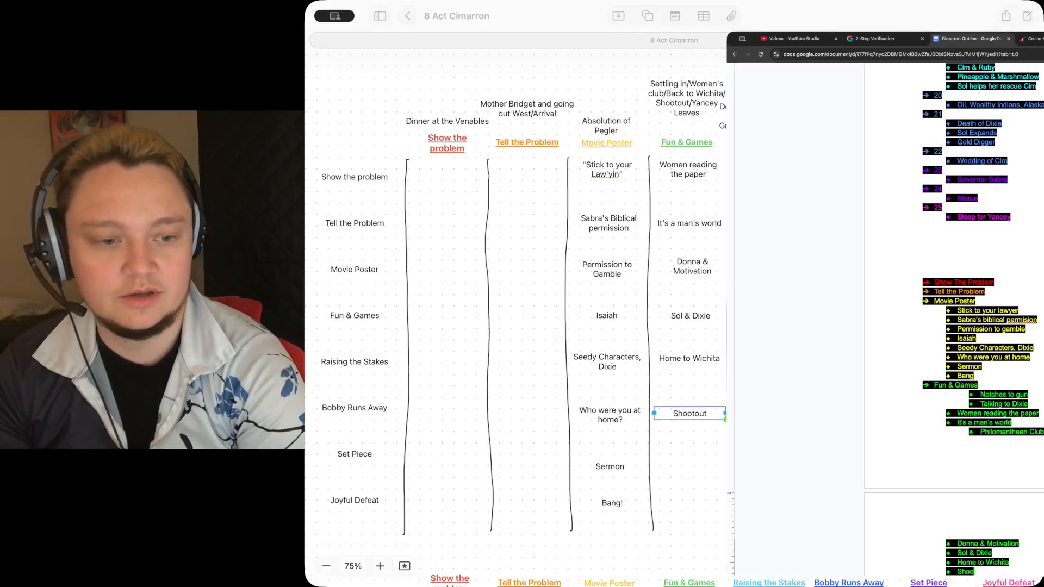
type("tout")
Add a nested bullet under "Shootout" that begins with "Won't take money".
key("Return")
key("Tab")
type("Won")
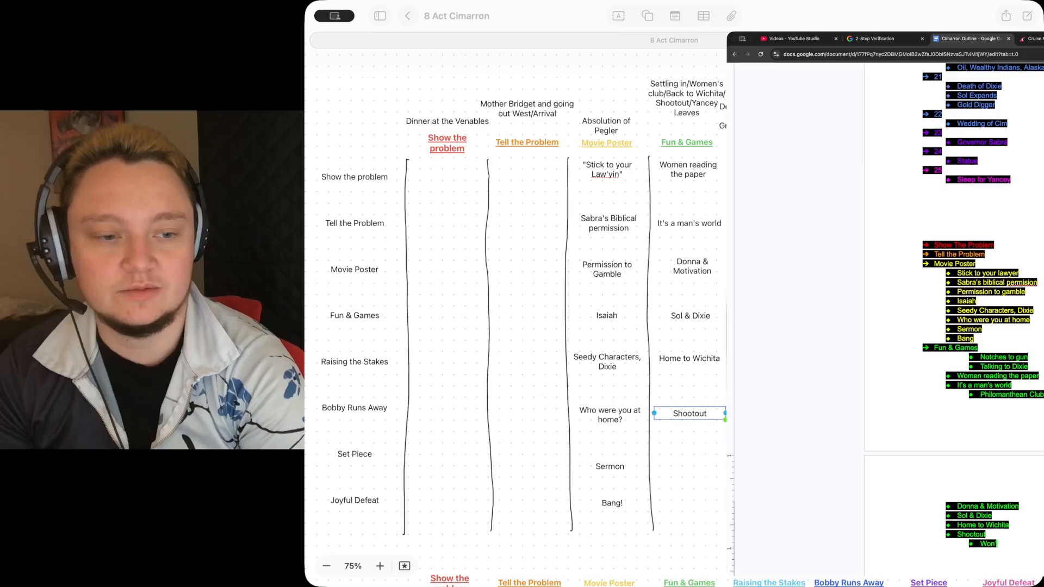
type("'t take money fo")
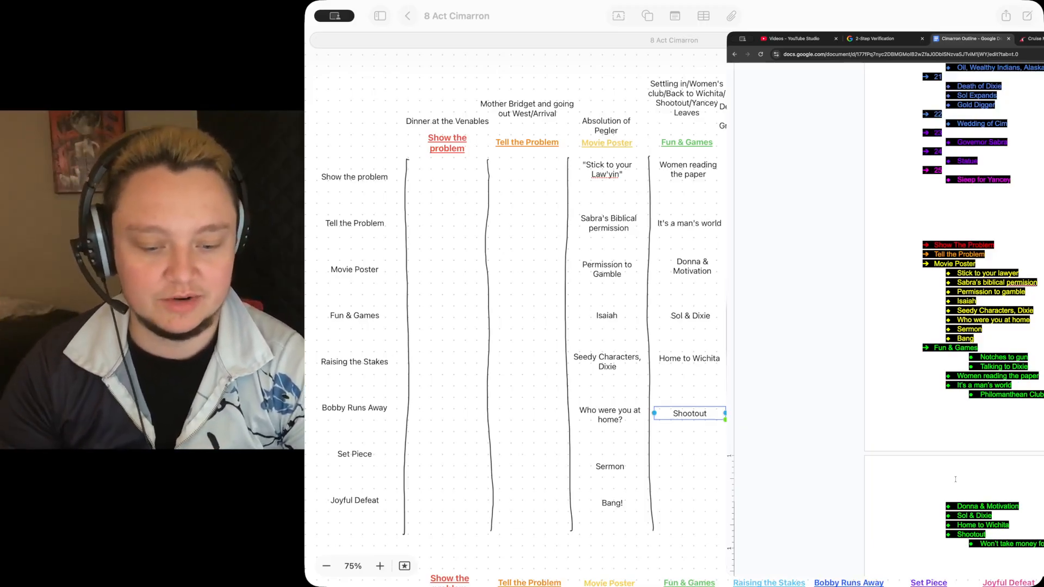
Add the bullets "Restless" and "Yancey Leaves" below the nested one, at the same level as "Shootout".
key("Return")
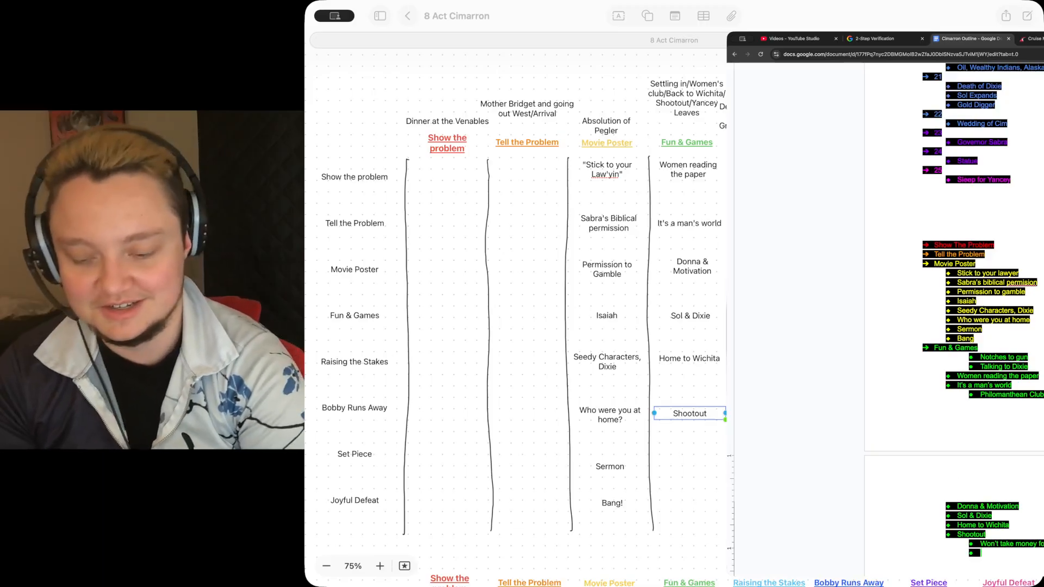
key("shift+Tab")
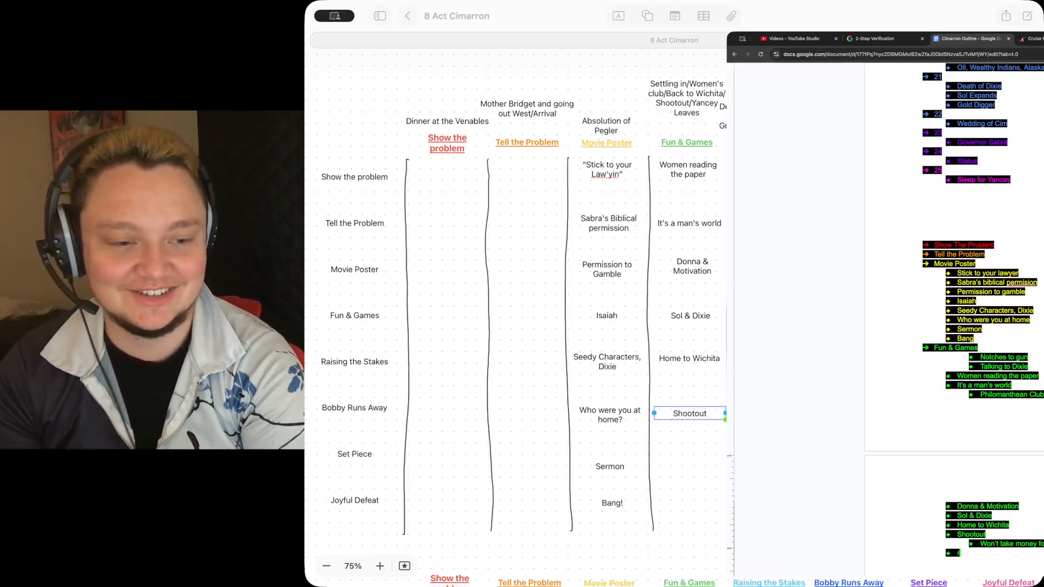
type("Restle")
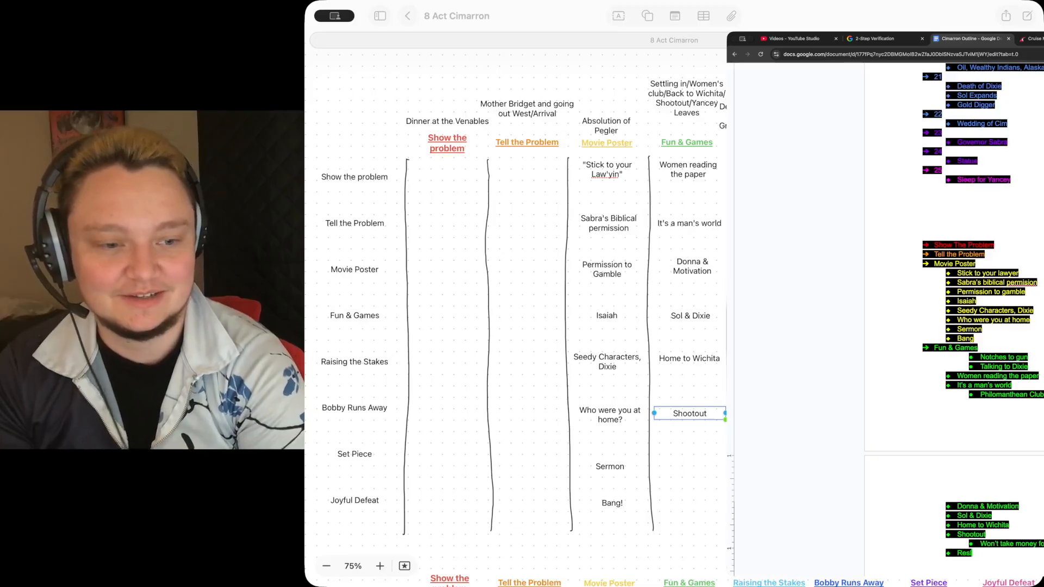
type("ss")
key("Return")
type("Yanc")
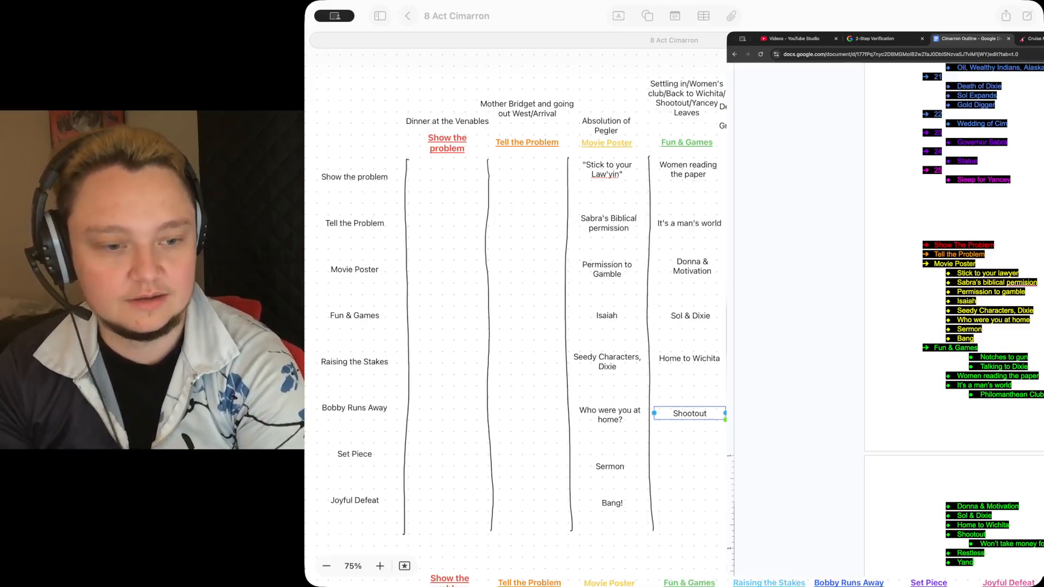
type("ey Leaves")
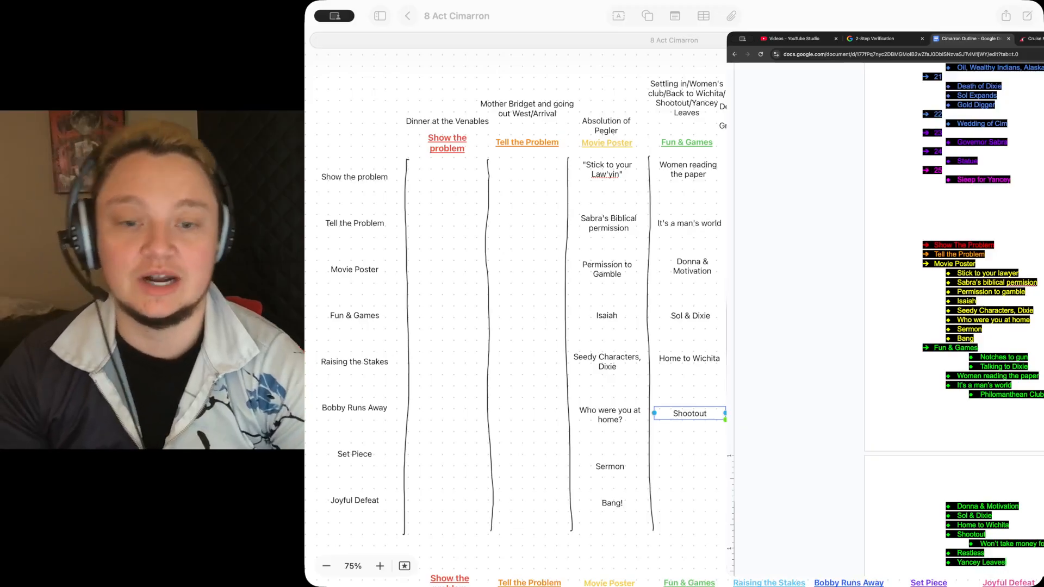
On the 8 Act board, copy the "Shootout" text into Fun & Games' Set Piece row and reword it "Restless".
left_click(679, 462)
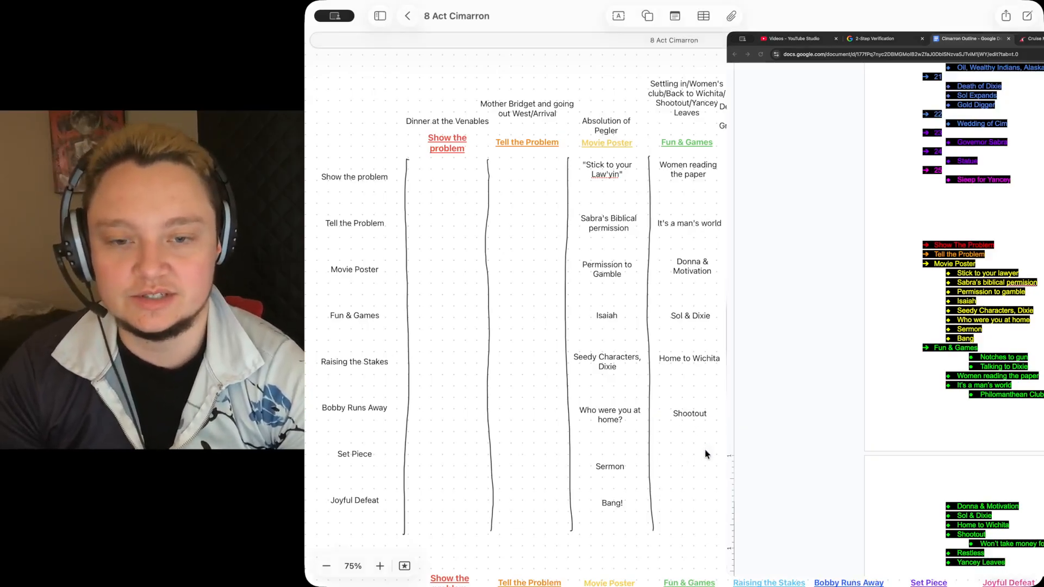
left_click(699, 416)
left_click(692, 459)
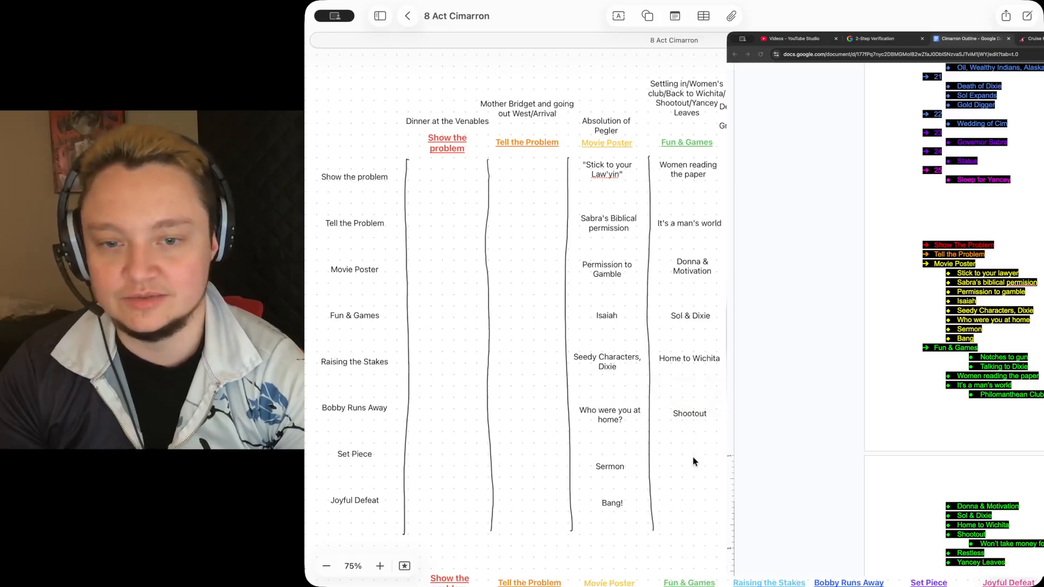
key("super+v")
left_click_drag(709, 436, 686, 471)
double_click(719, 464)
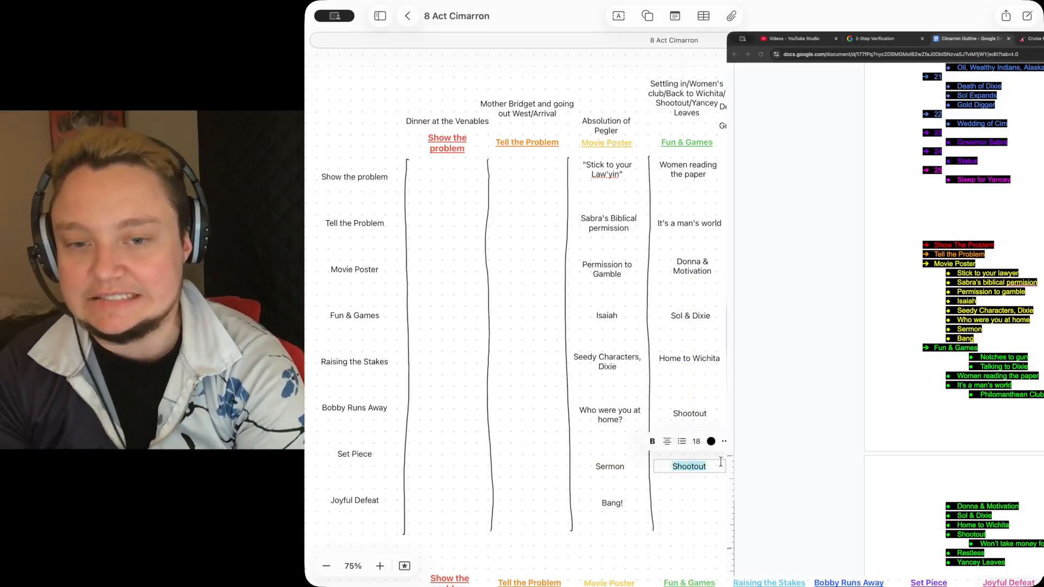
type("Restless")
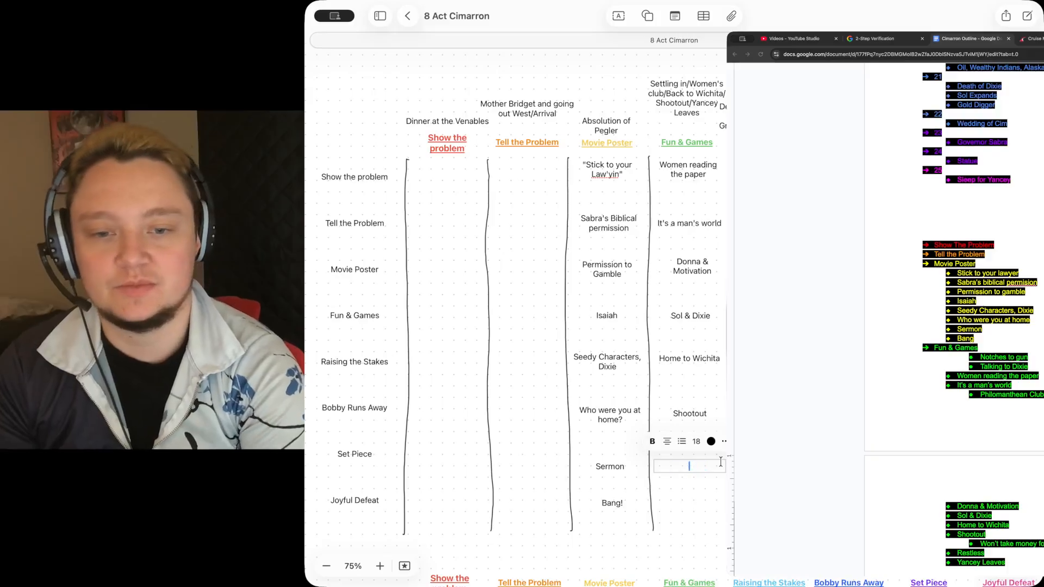
left_click(704, 505)
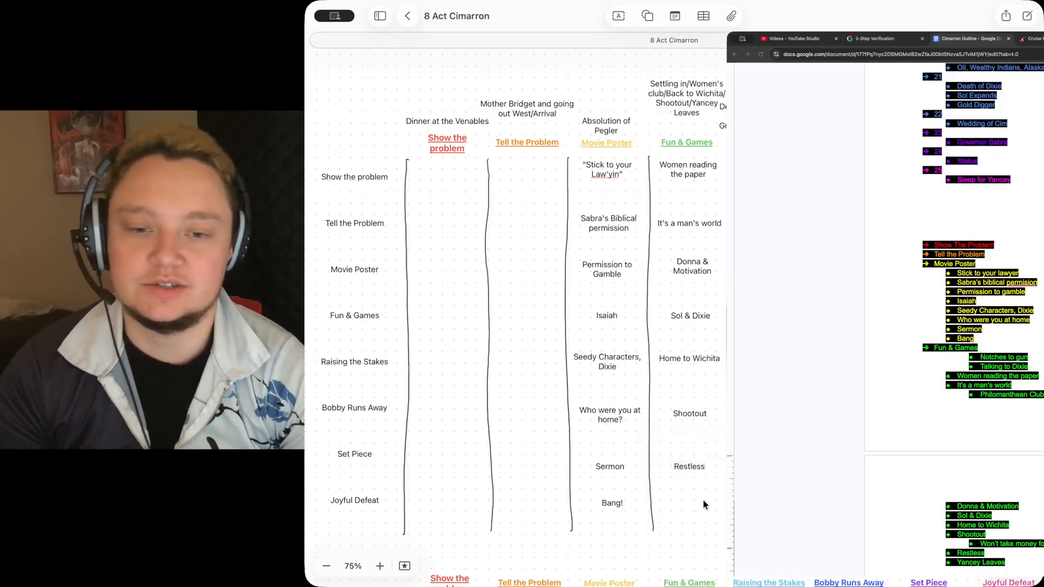
Duplicate the "Restless" text into Fun & Games' Joyful Defeat row and reword it "Yancey Leaves".
left_click(694, 469)
key("super+d")
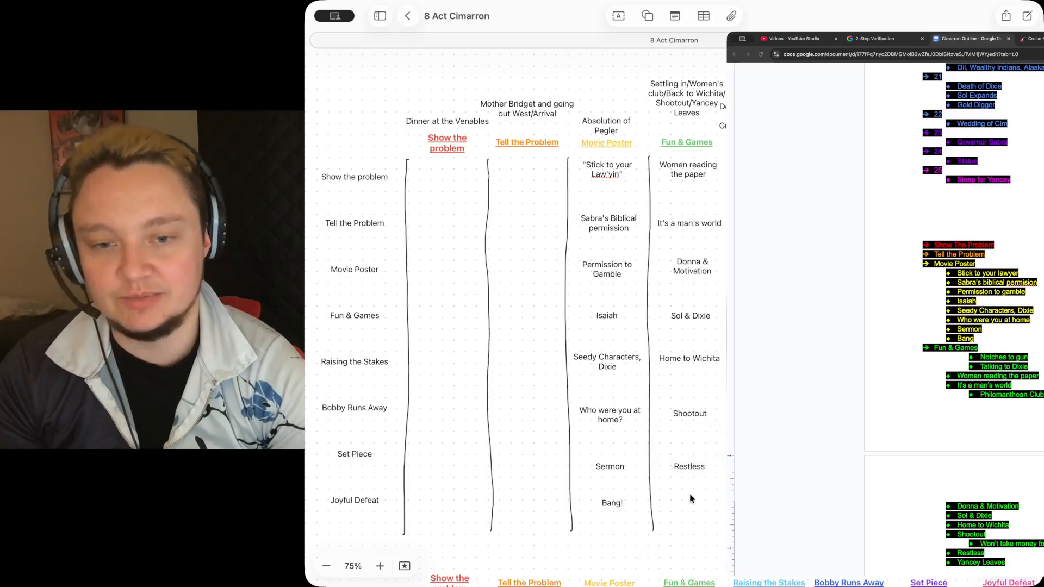
left_click_drag(698, 485, 682, 500)
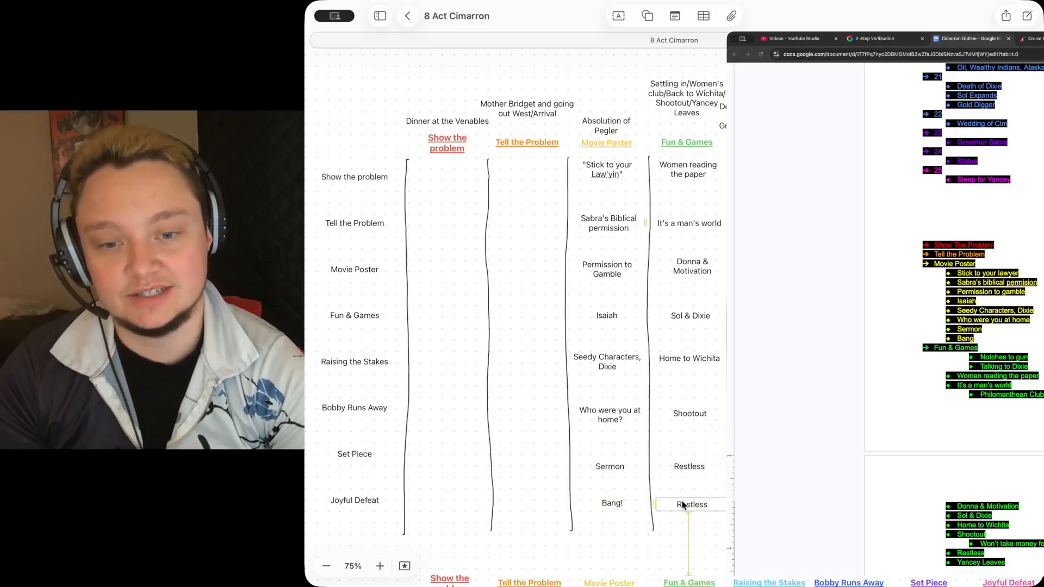
double_click(698, 504)
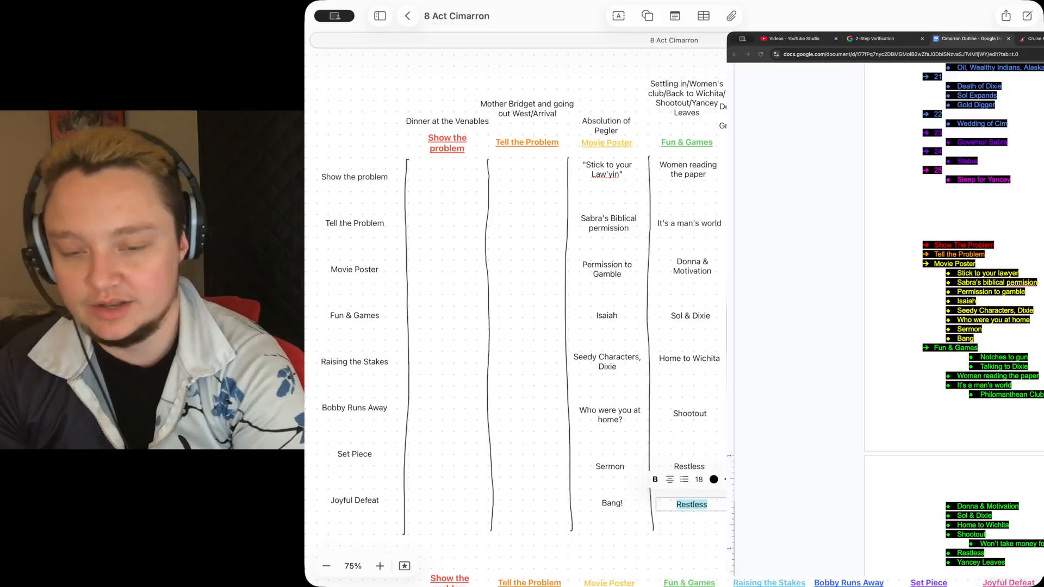
type("Yancey Leaves")
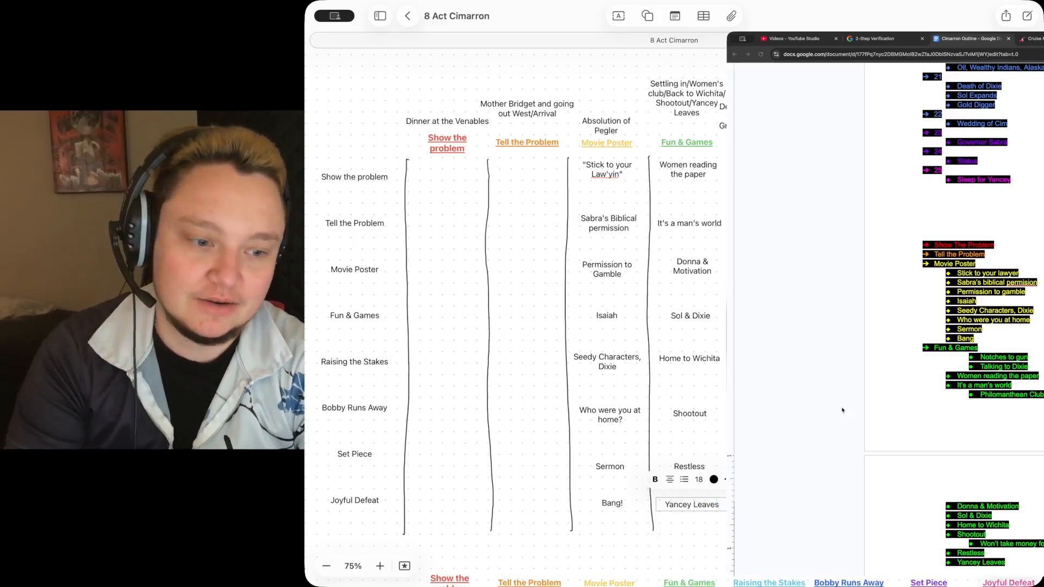
left_click(808, 443)
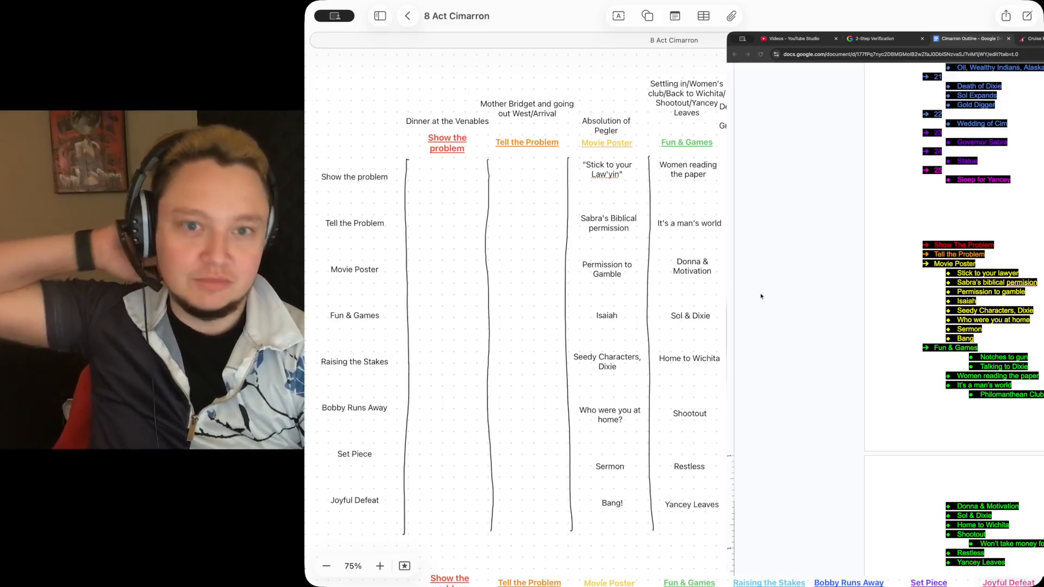
In the Cimarron Outline, correct the spelling of "permission" in the "Sabra's biblical permission" bullet under Movie Poster.
left_click(974, 265)
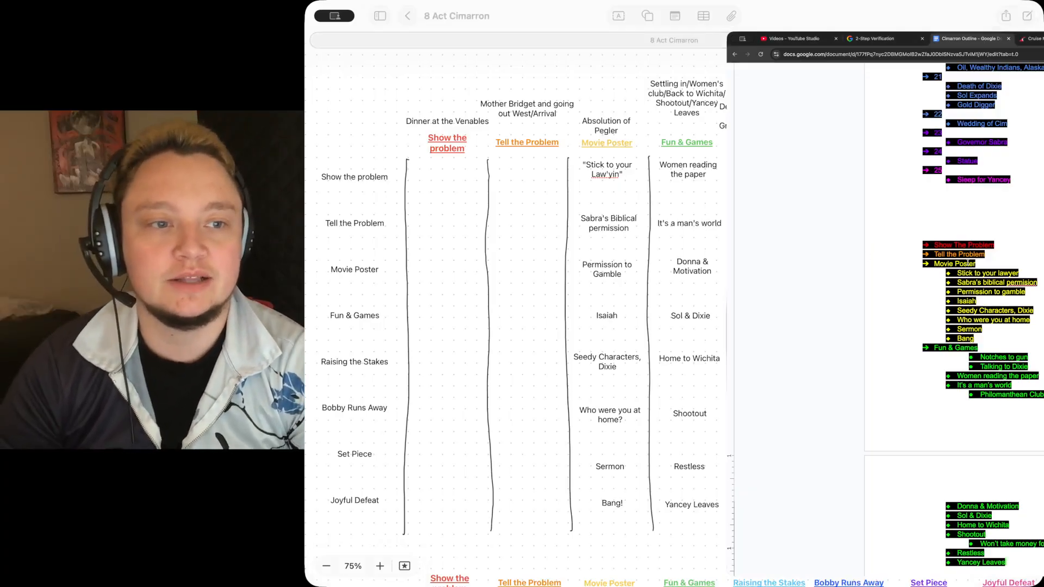
left_click(1028, 282)
type("s")
scroll(943, 264, "up", 3)
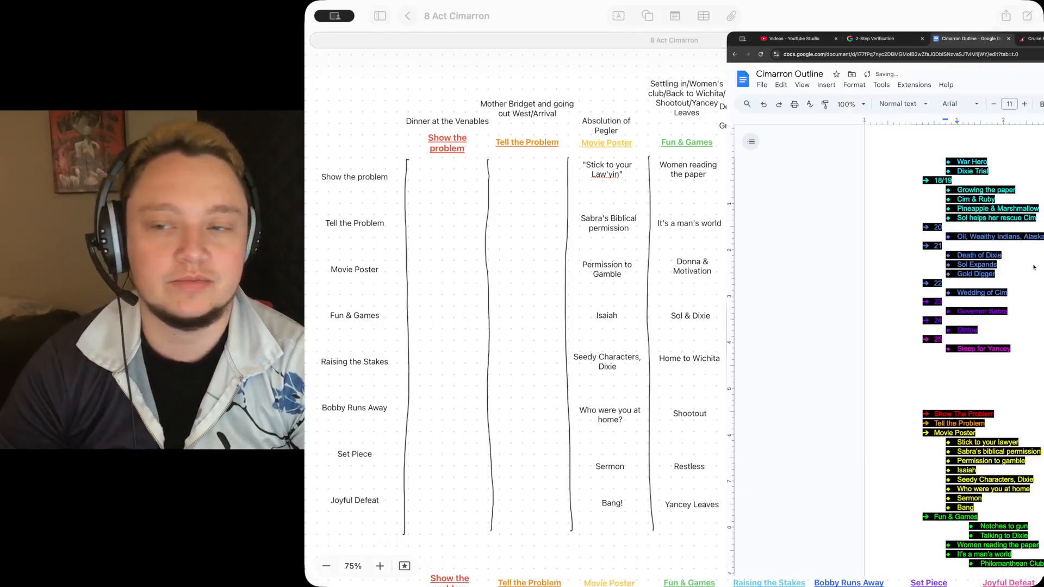
scroll(1018, 310, "down", 5)
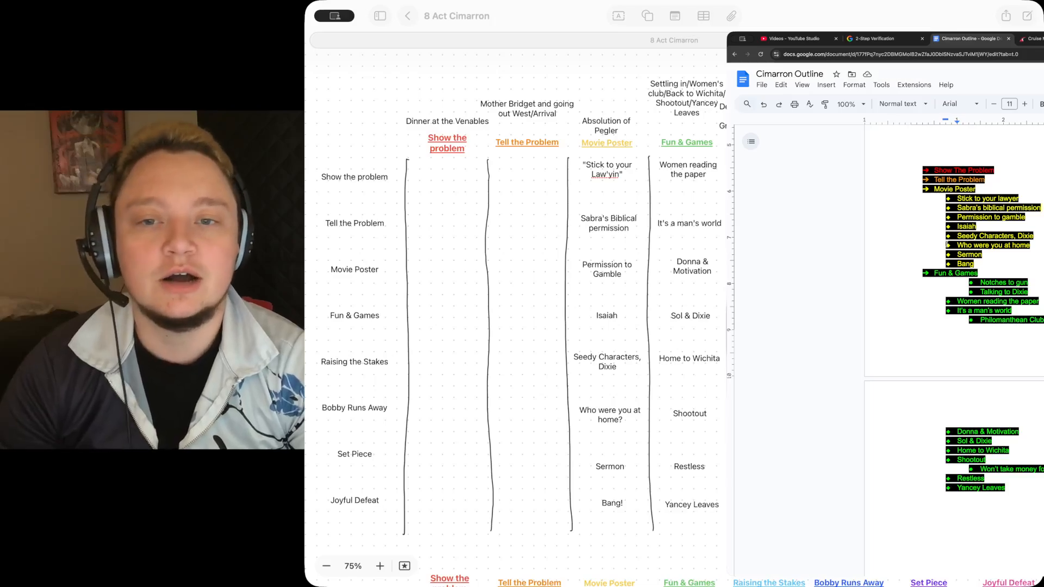
left_click(530, 187)
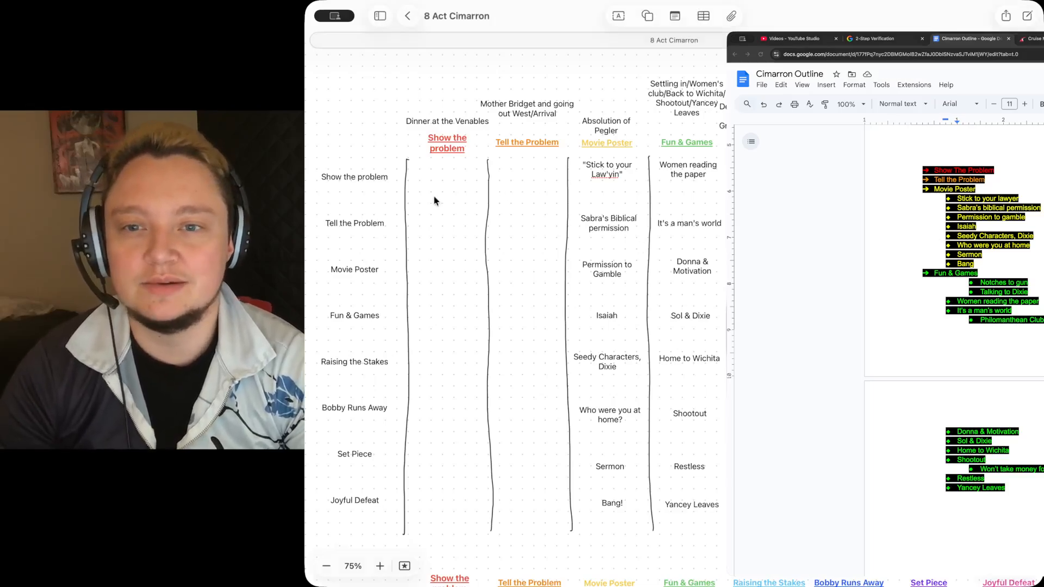